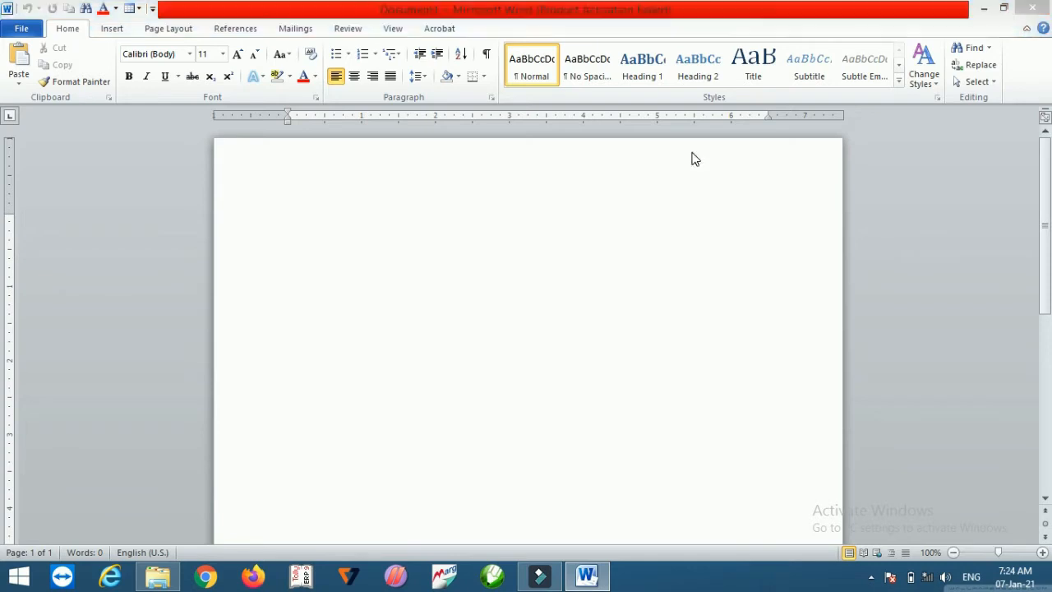
Step: Generate sample paragraphs by entering =rand() in the blank document, then undo the generation
key(Escape)
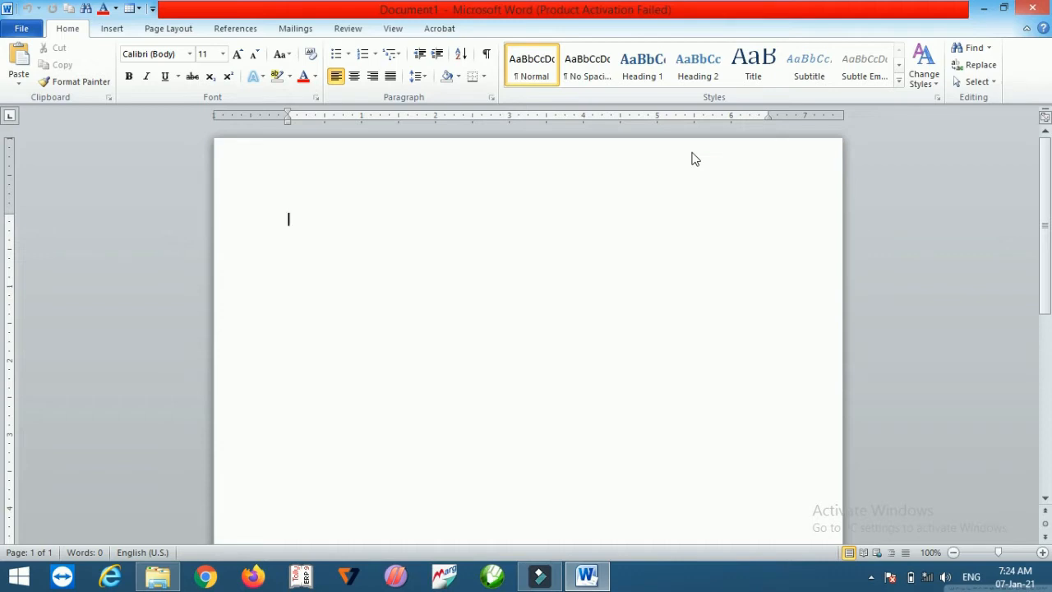
text(=ra)
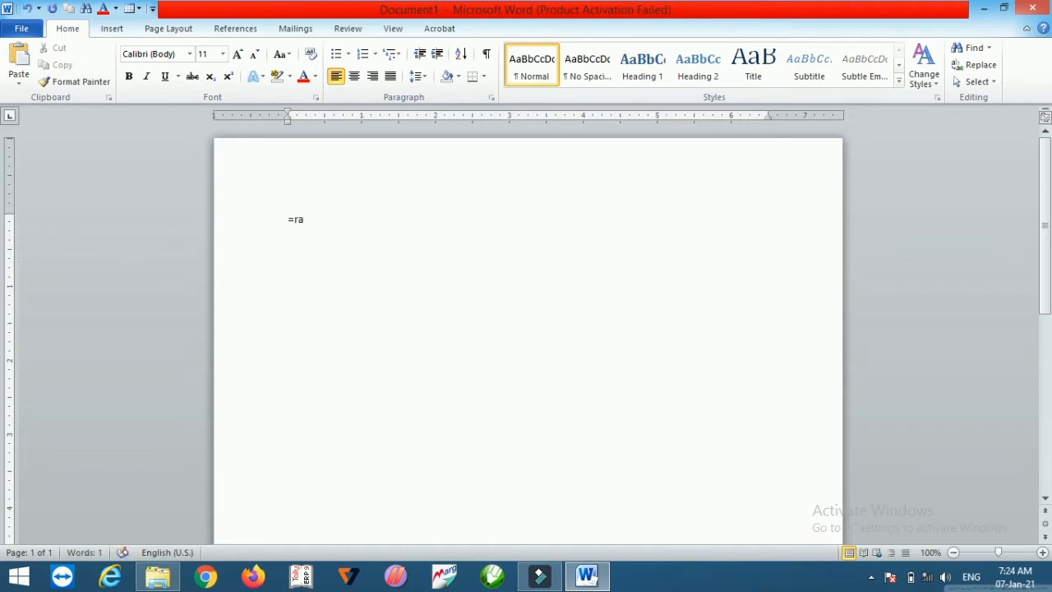
text(nd())
key(Return)
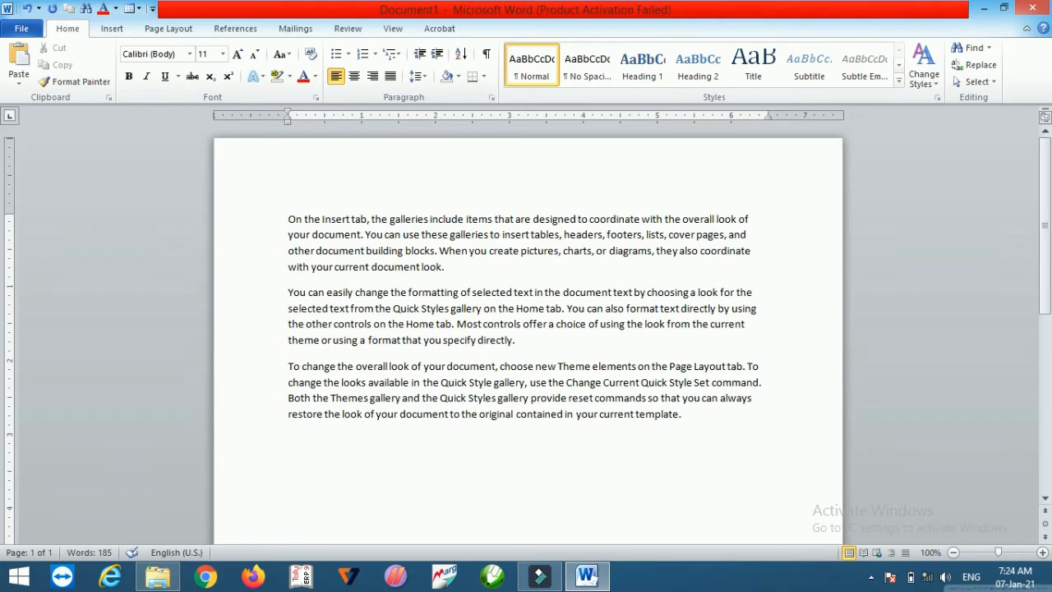
key(ctrl+z)
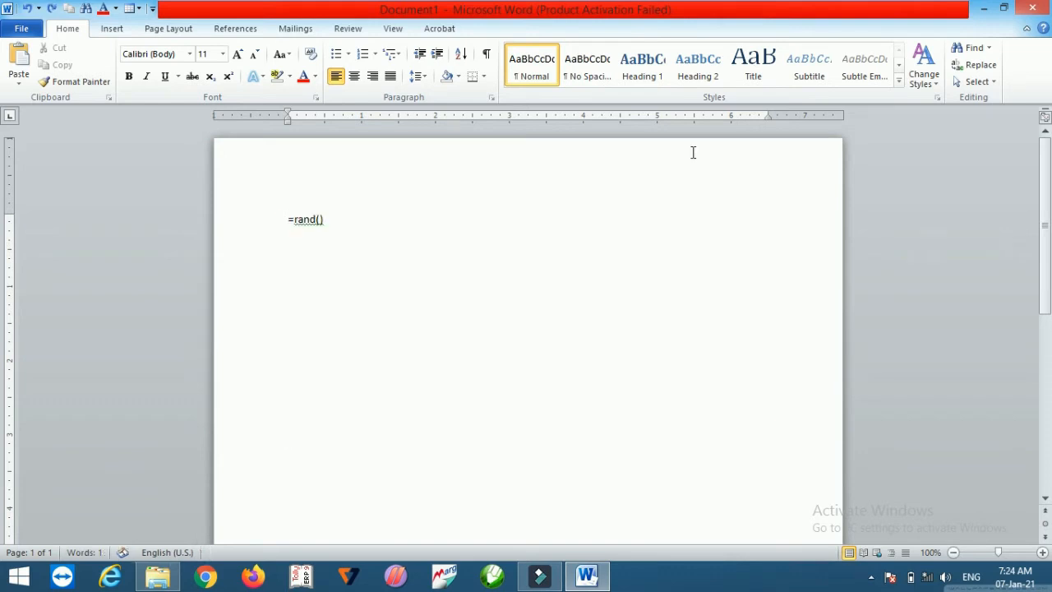
Step: Change the formula to =rand(6) to generate six paragraphs, then undo the generation
key(BackSpace)
key(Left)
text(6)
key(Right)
key(Return)
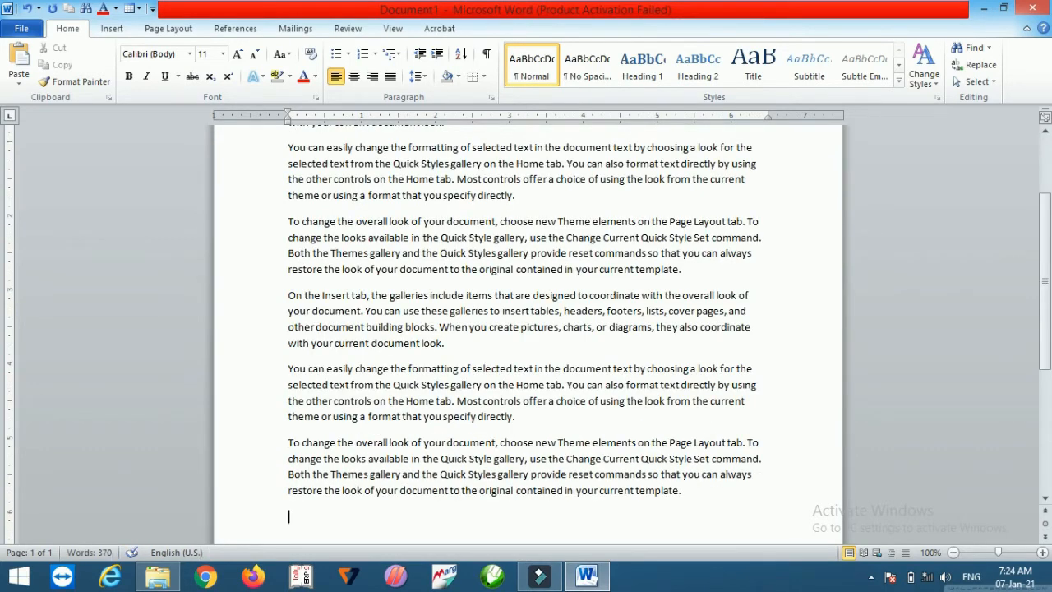
key(ctrl+z)
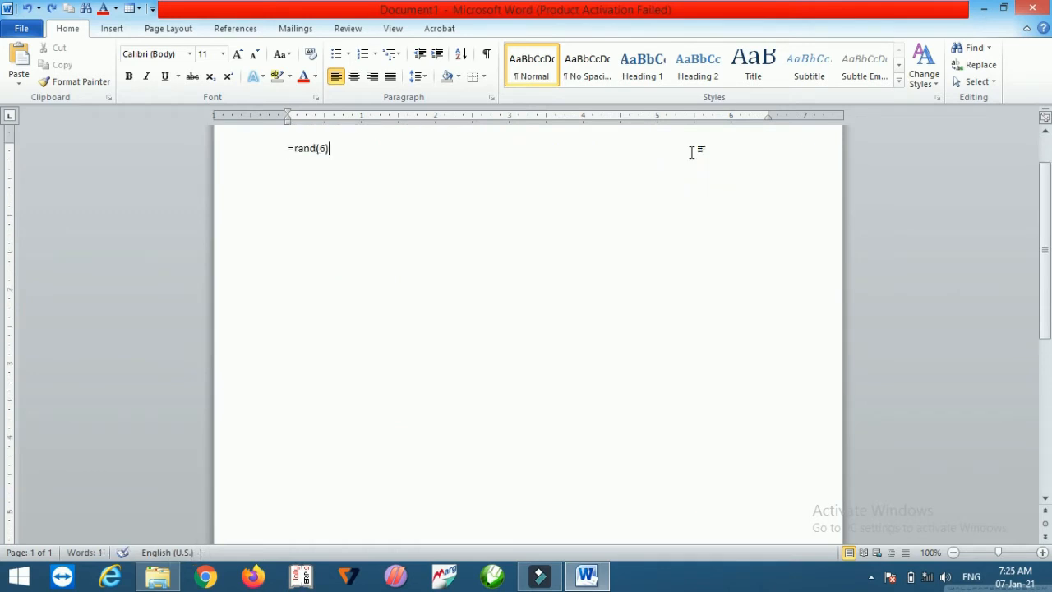
Step: Restore the formula to =rand() and generate the three sample paragraphs
key(Left)
key(BackSpace)
key(Return)
key(BackSpace)
key(Return)
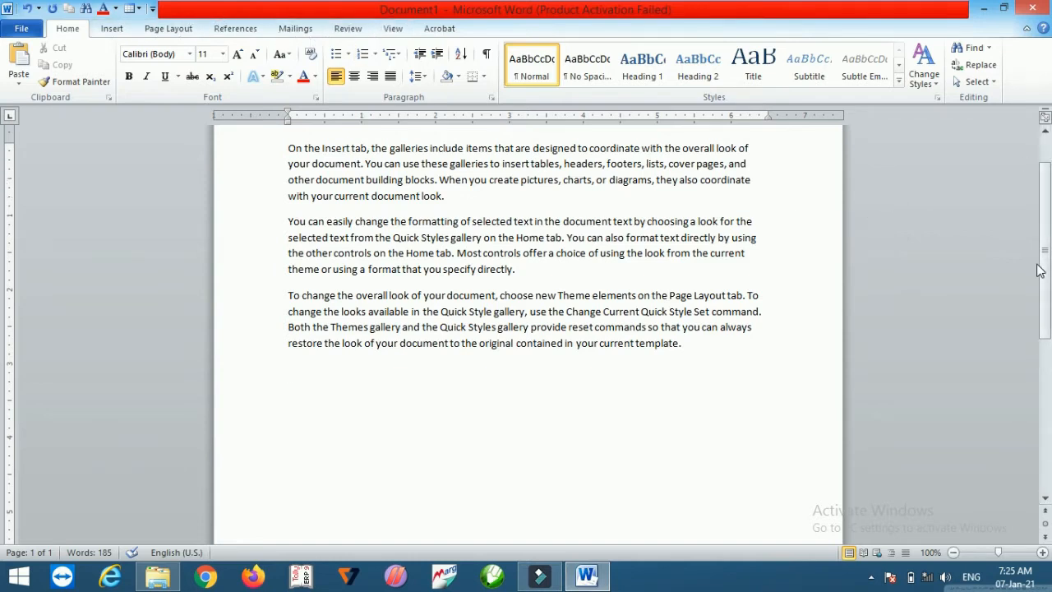
Step: Cut all the sample text and paste it back into the document
click(1043, 403)
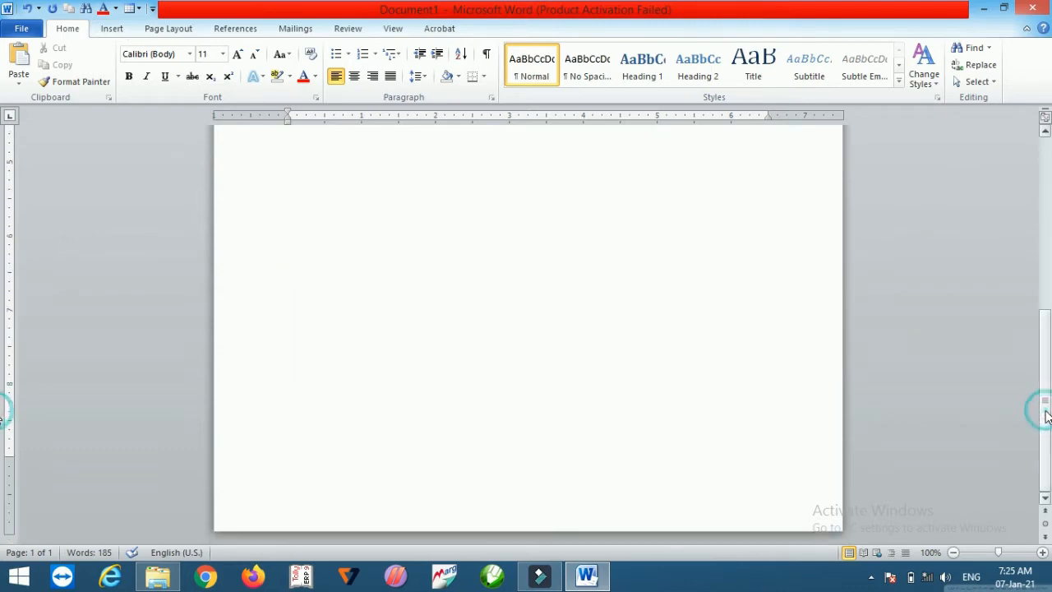
click(1049, 255)
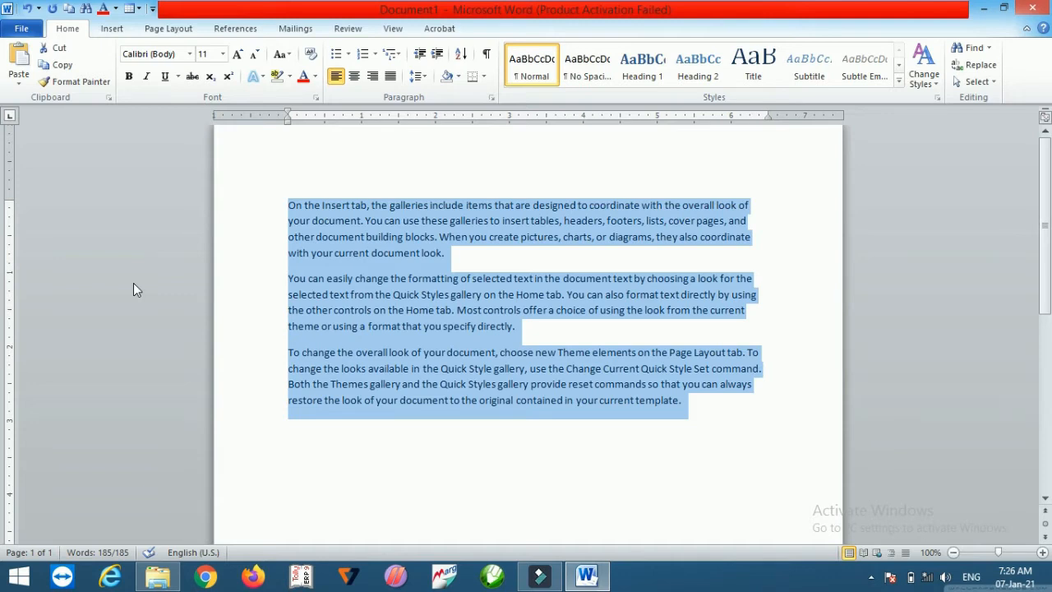
click(58, 47)
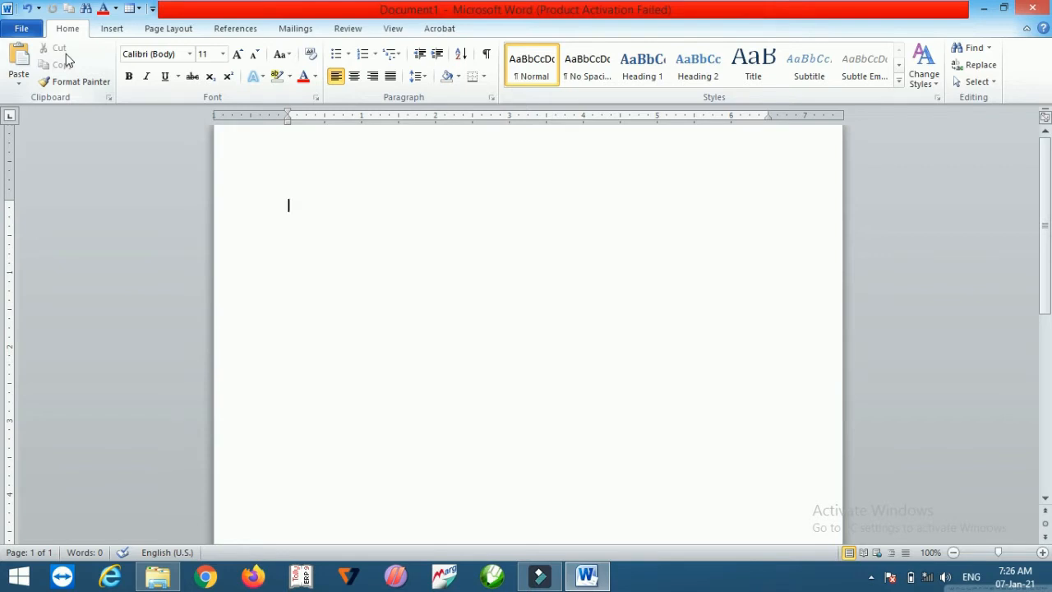
click(20, 63)
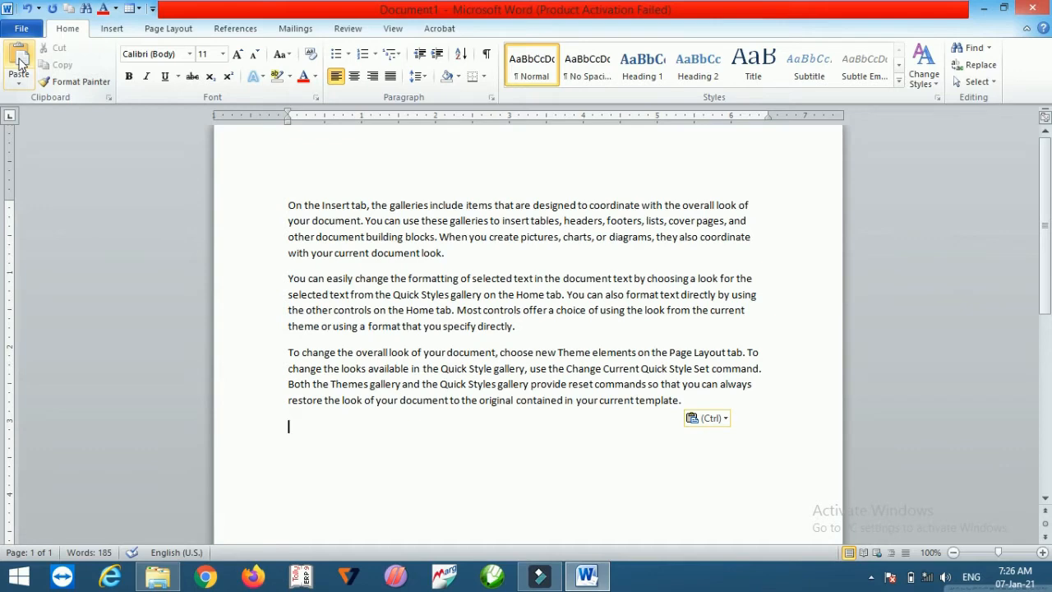
Step: Copy all the text and place the cursor on the empty line at the document's end
key(ctrl+a)
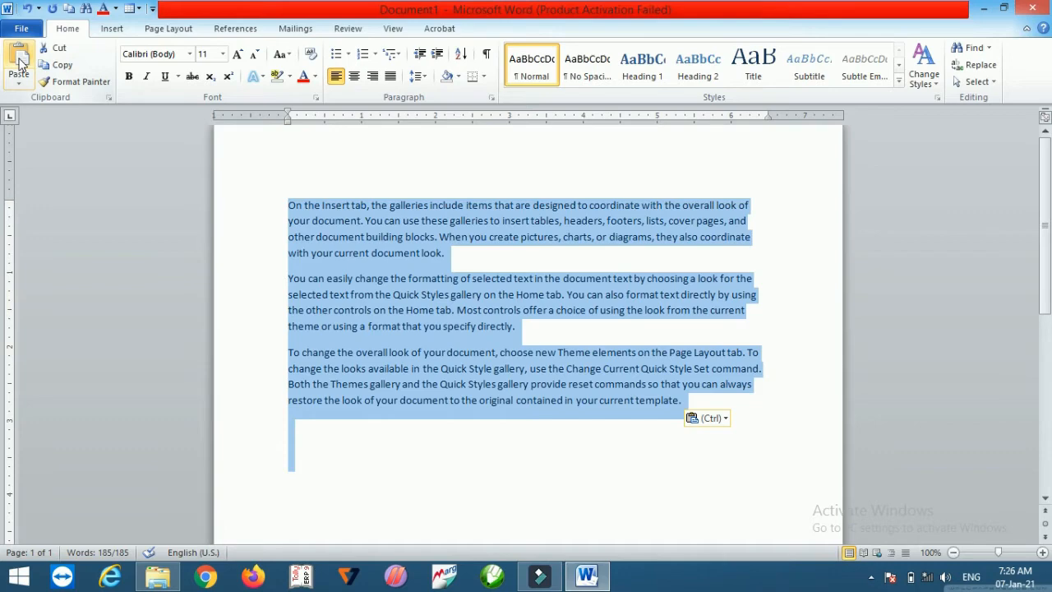
click(59, 65)
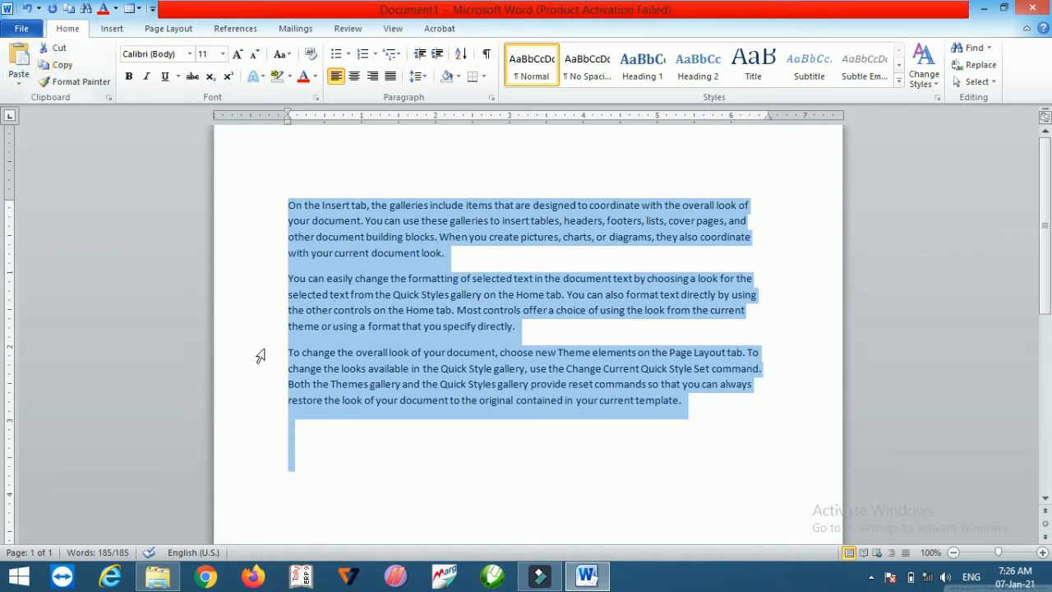
click(300, 442)
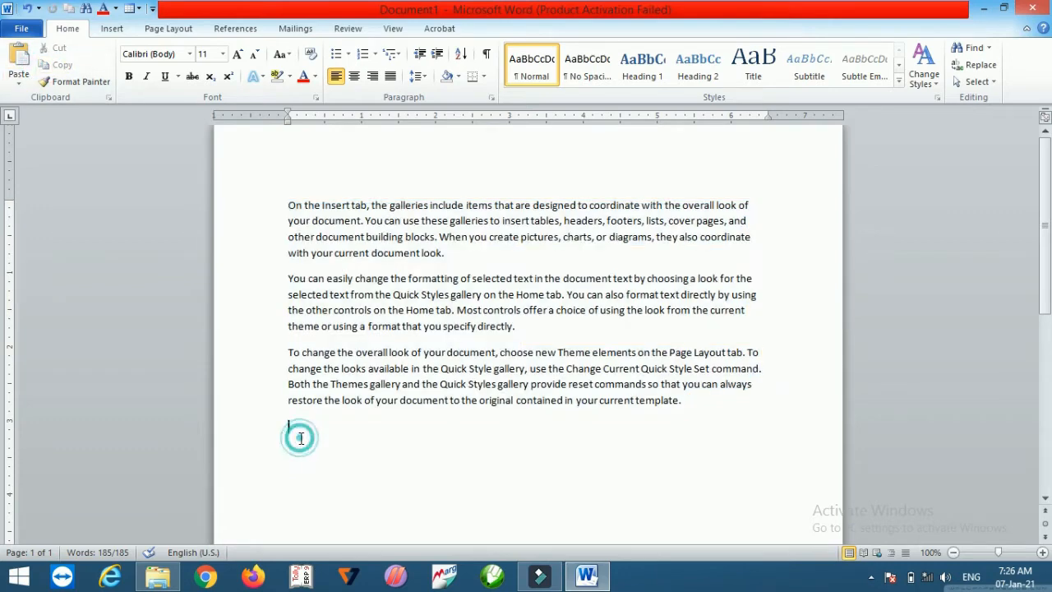
Step: Paste the copied text at the end of the document and undo the paste
click(26, 62)
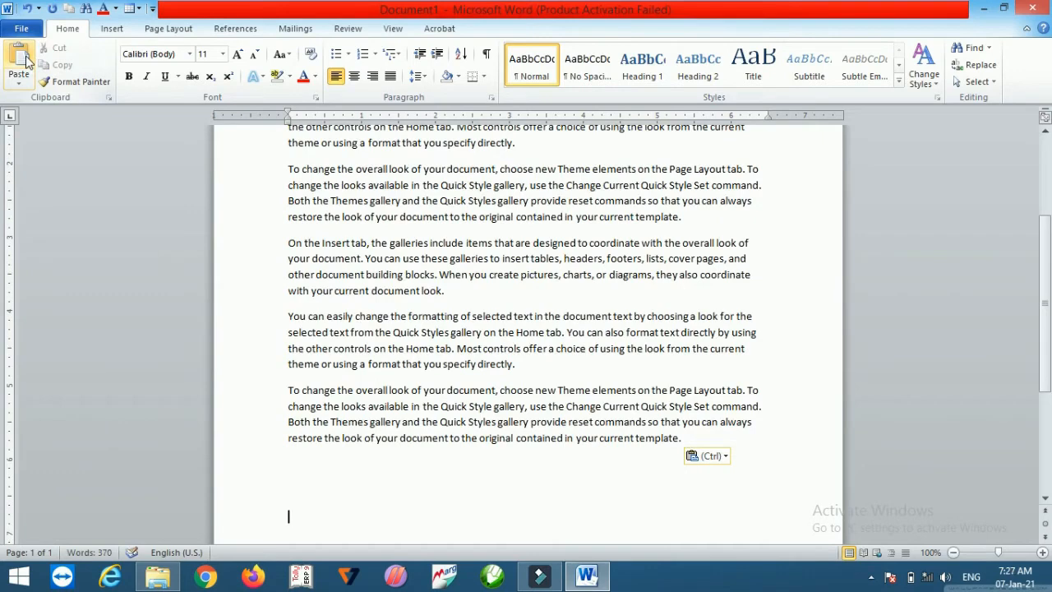
key(ctrl+z)
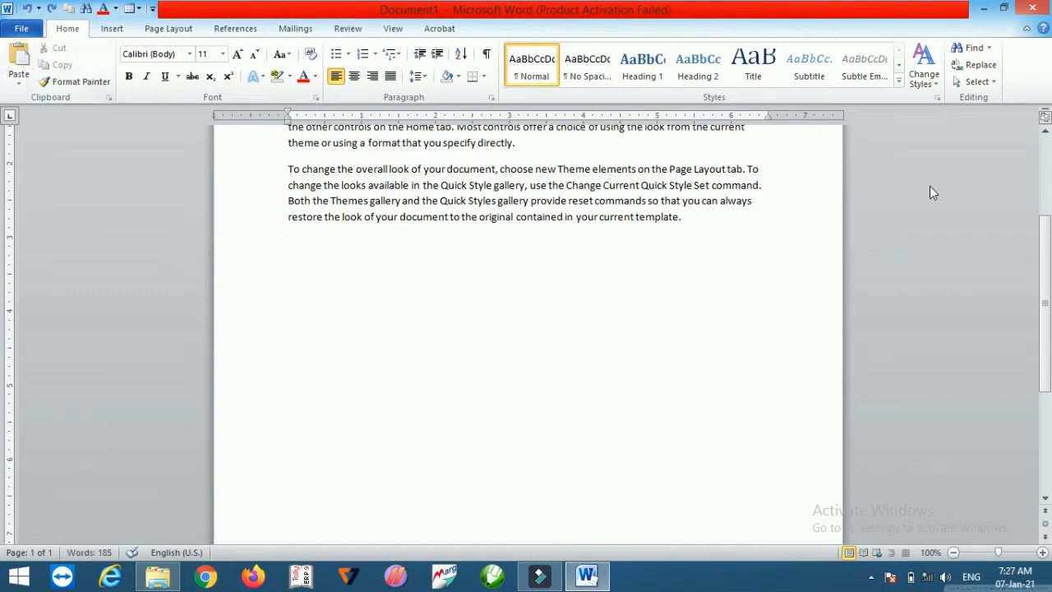
Step: Select all the text, cut it, and undo the cut
scroll(4, 156, up, 4)
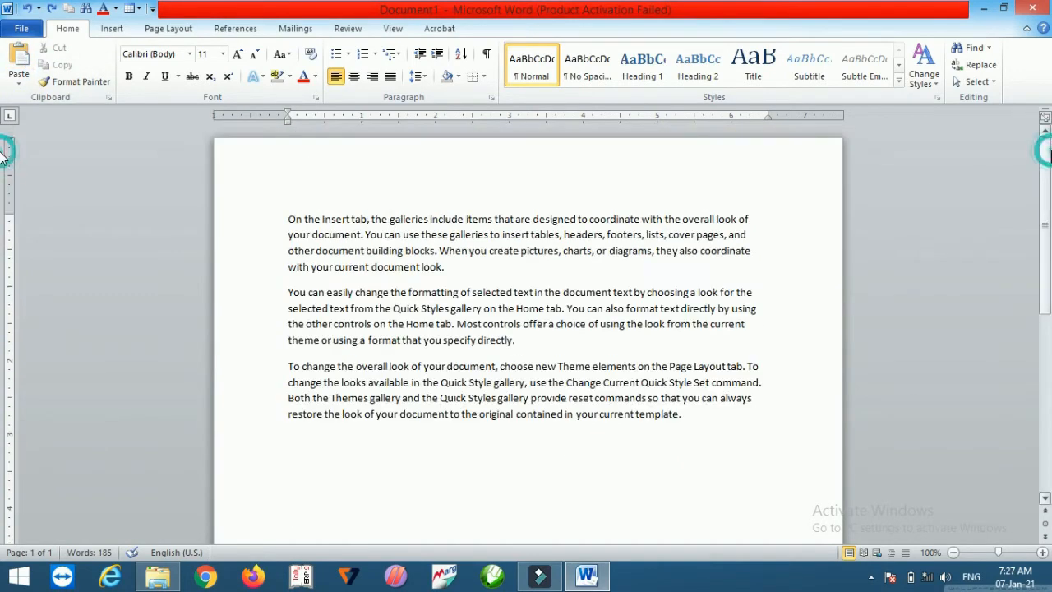
click(590, 364)
click(610, 273)
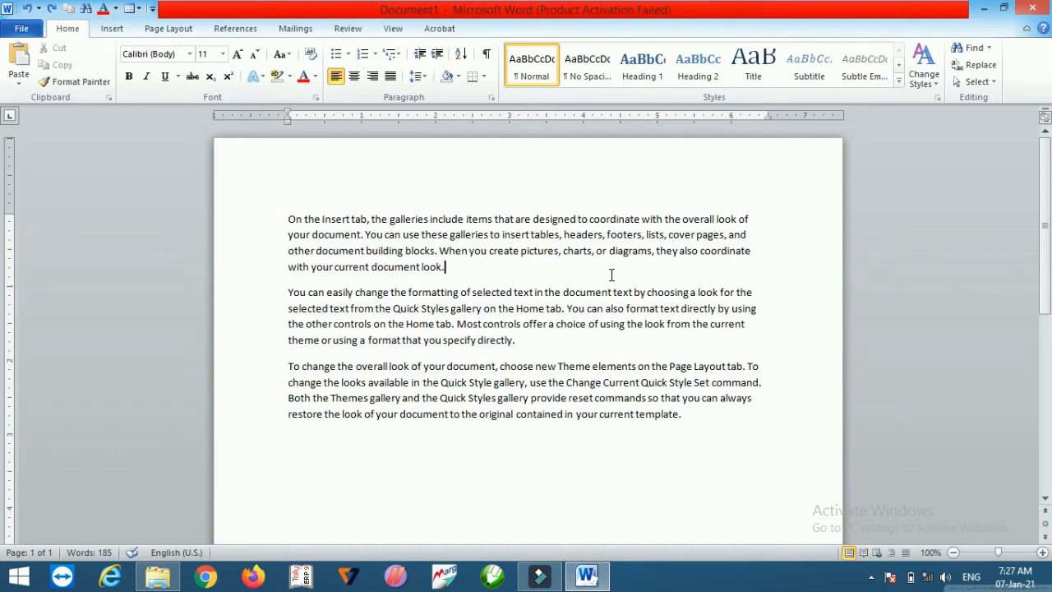
key(ctrl+a)
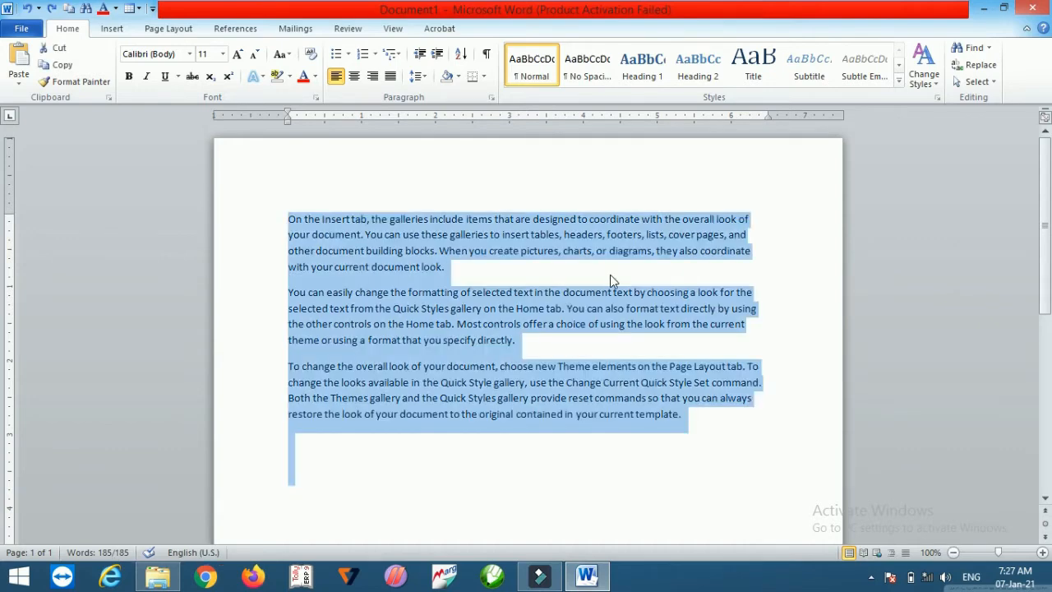
click(59, 50)
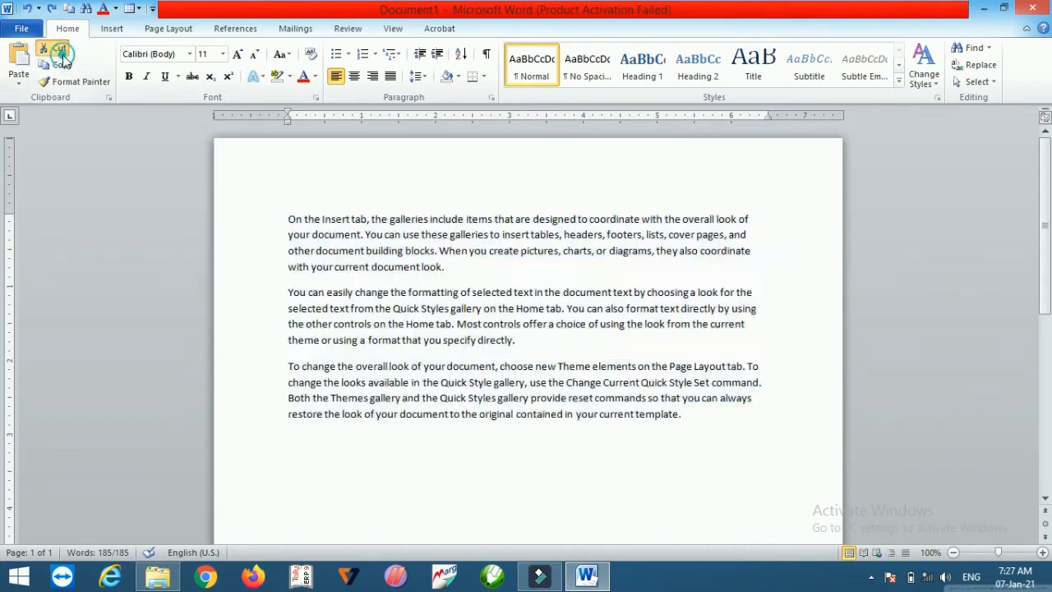
key(ctrl+z)
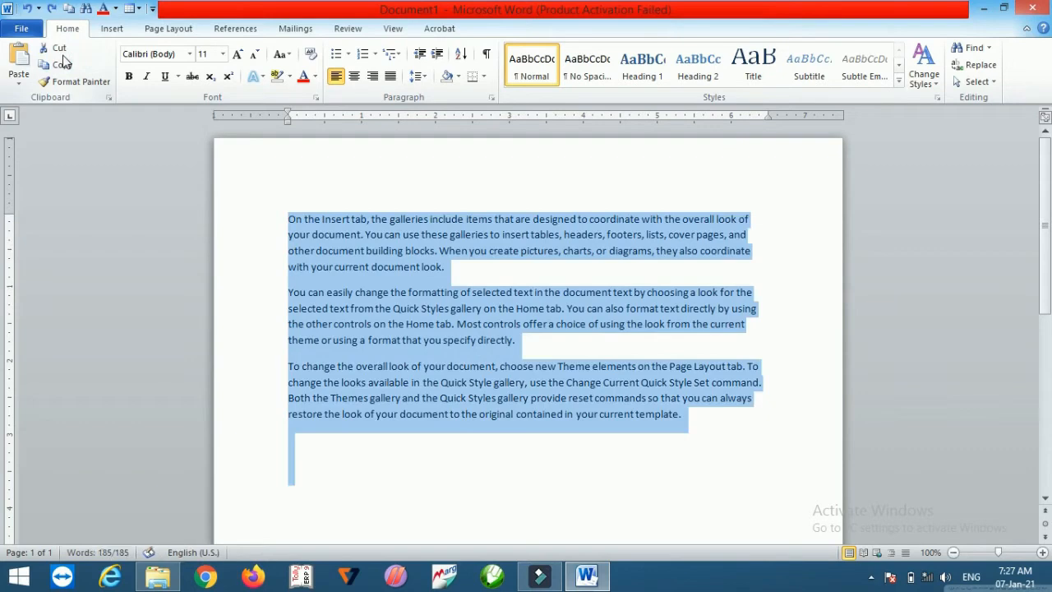
Step: Copy the selected text and paste it at the document's end as Picture (Enhanced Metafile) through Paste Special
click(62, 65)
click(298, 440)
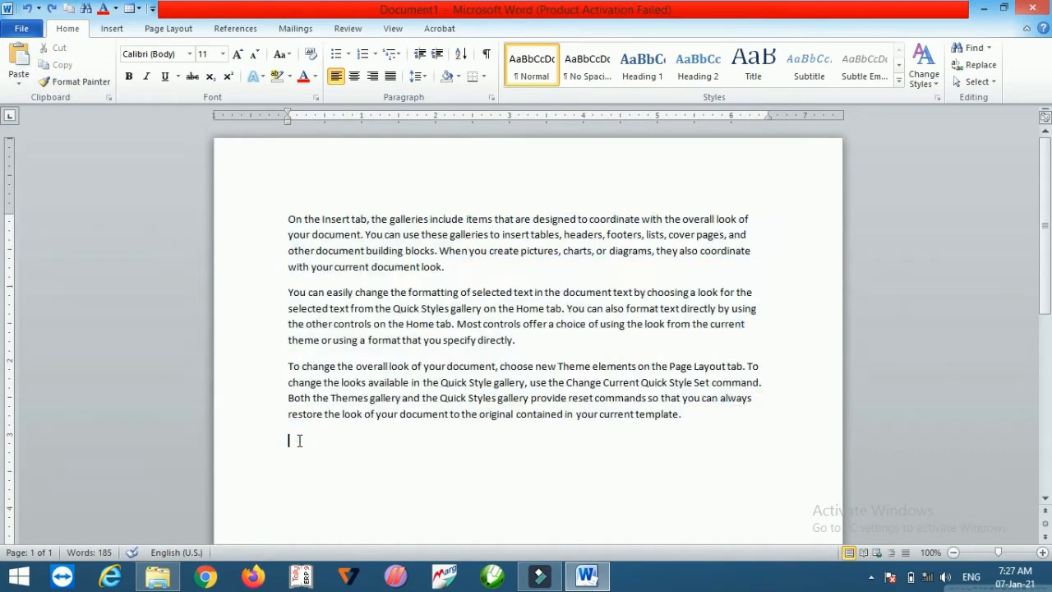
click(18, 86)
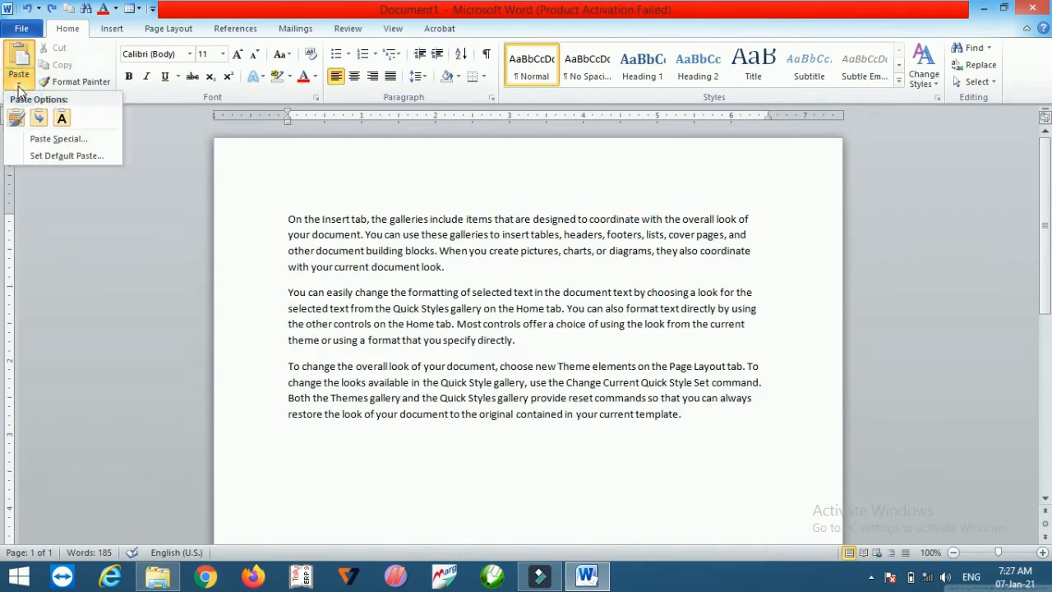
click(36, 140)
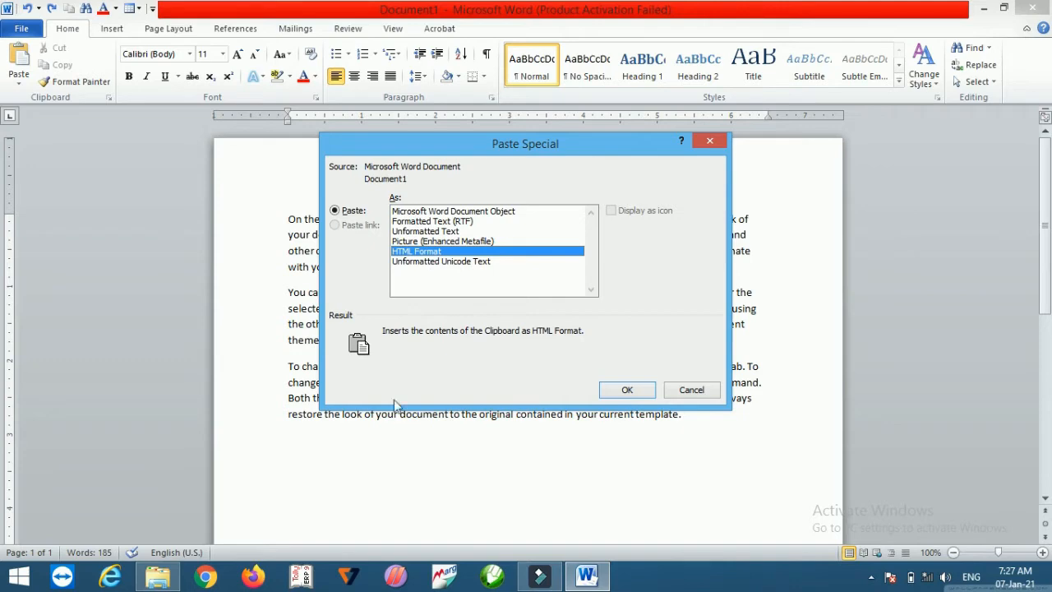
click(461, 243)
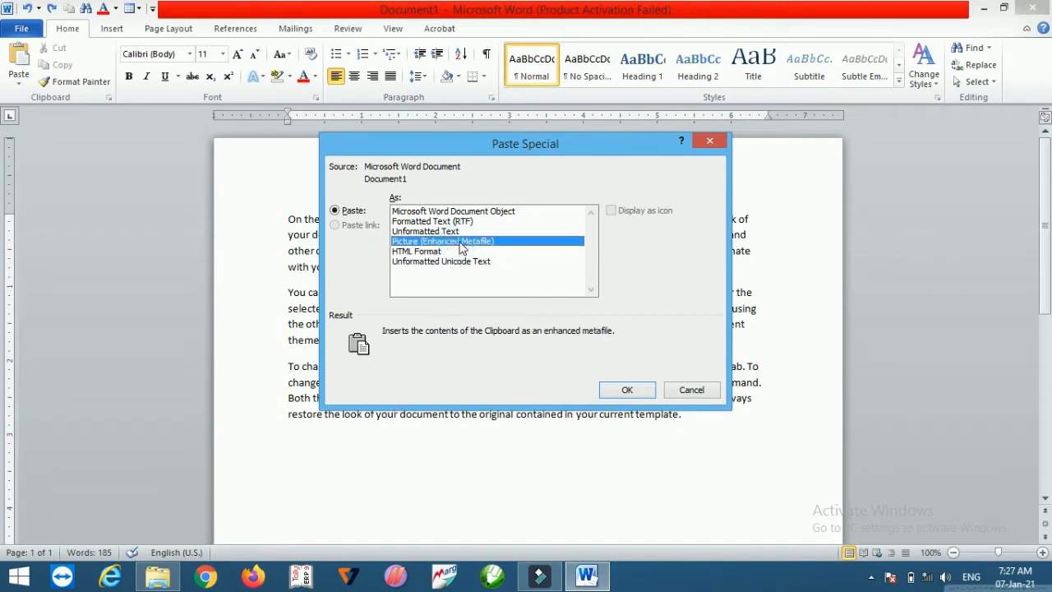
click(627, 390)
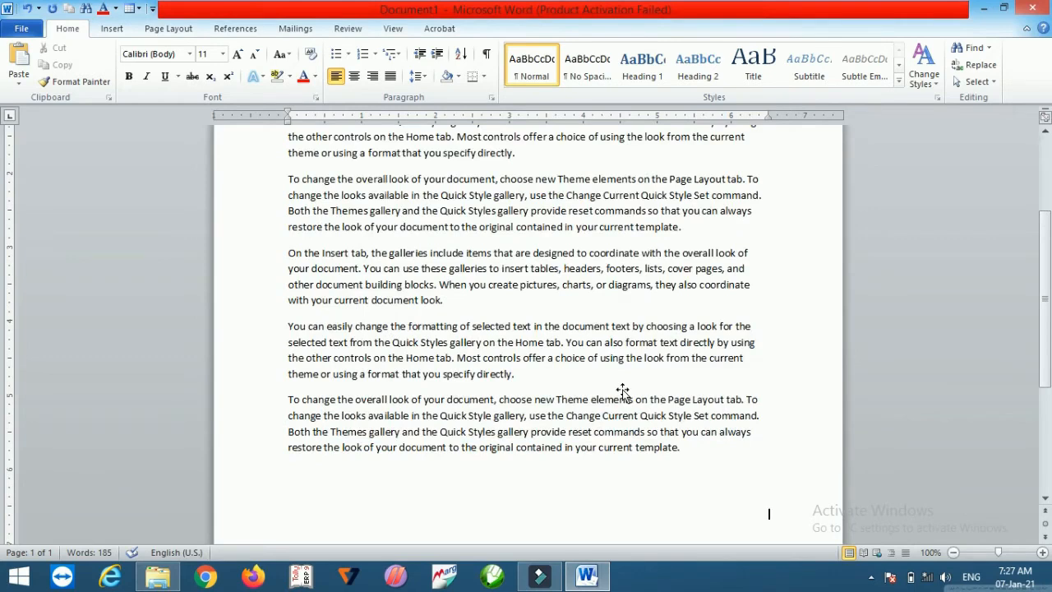
Step: Select the pasted picture and delete it
click(571, 349)
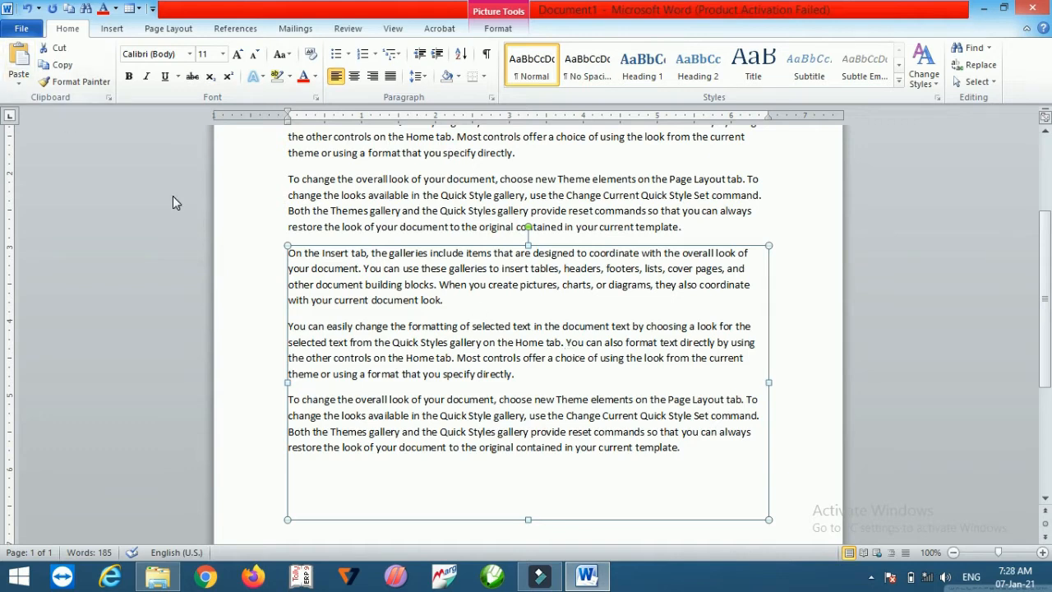
key(Delete)
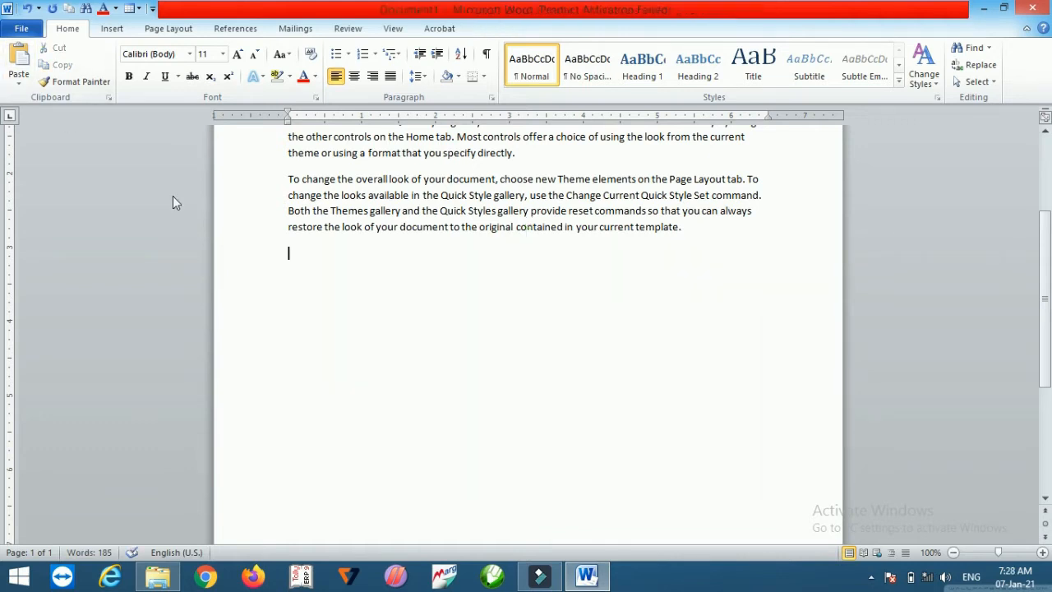
Step: Copy all the text again and place the cursor on the empty line at the end
key(ctrl+a)
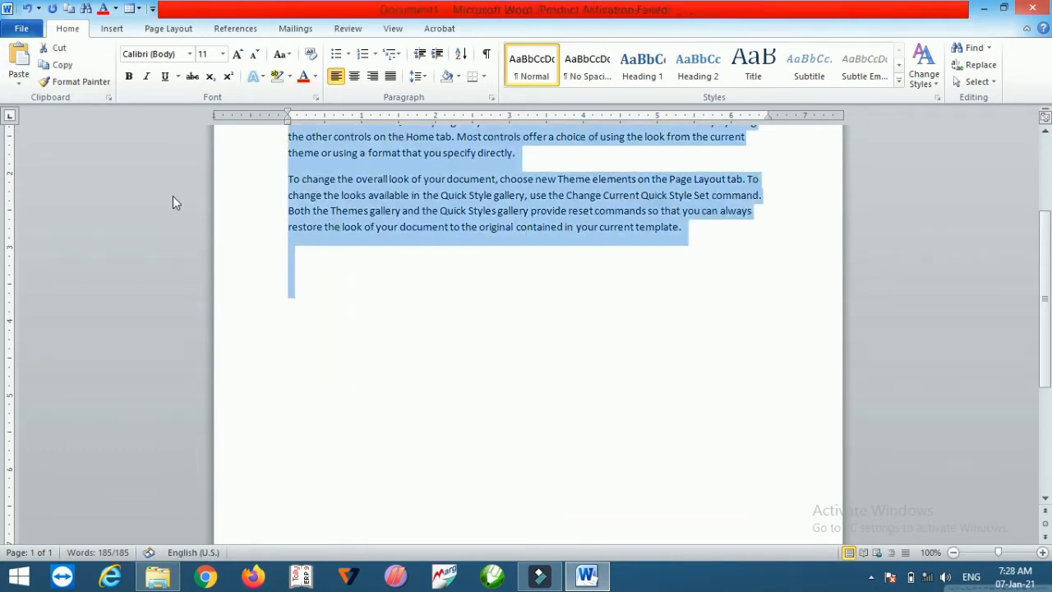
click(1047, 146)
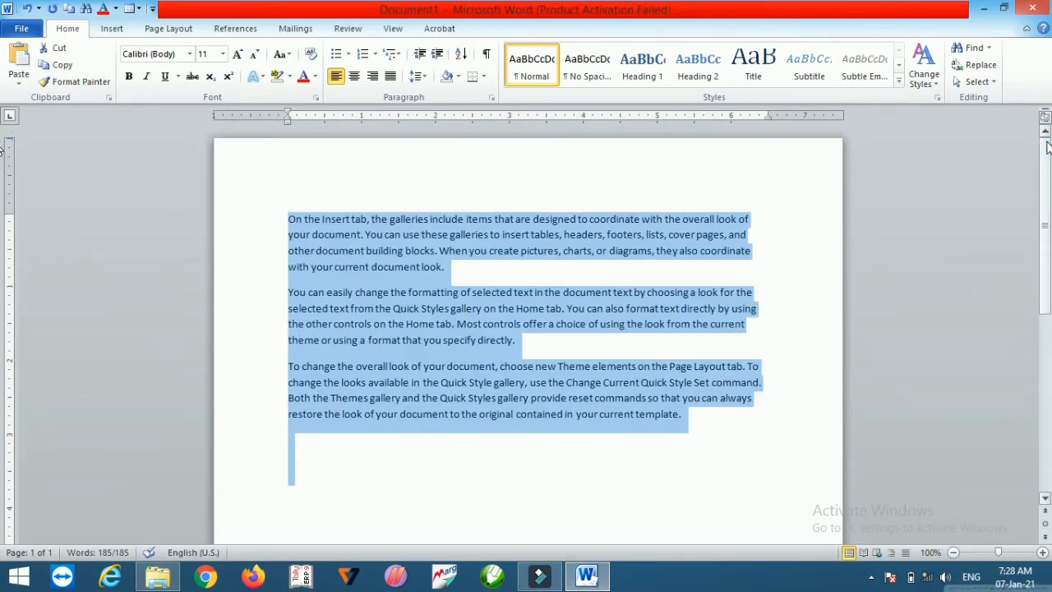
click(63, 66)
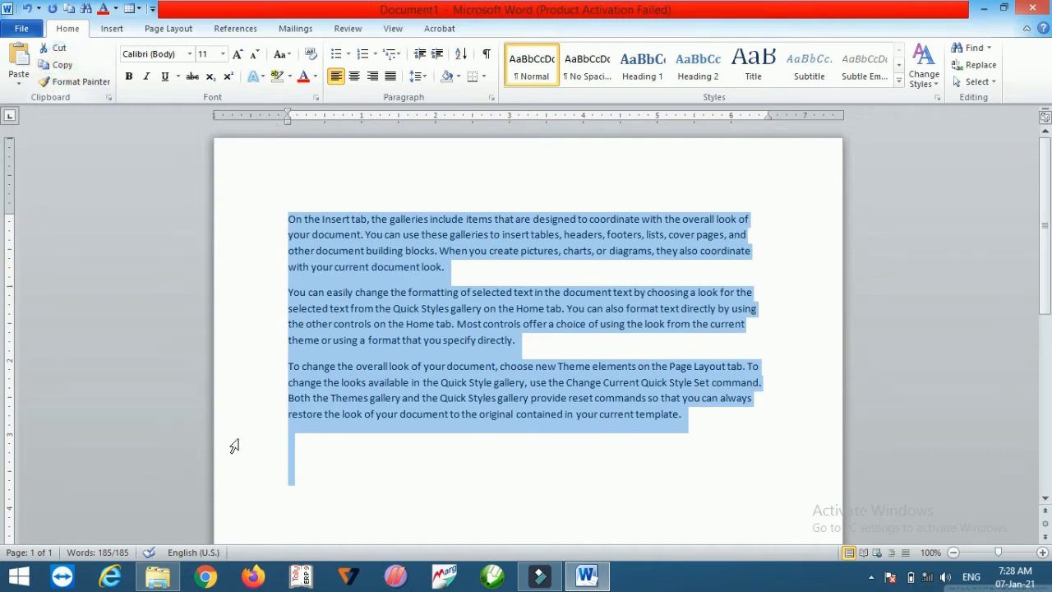
click(308, 451)
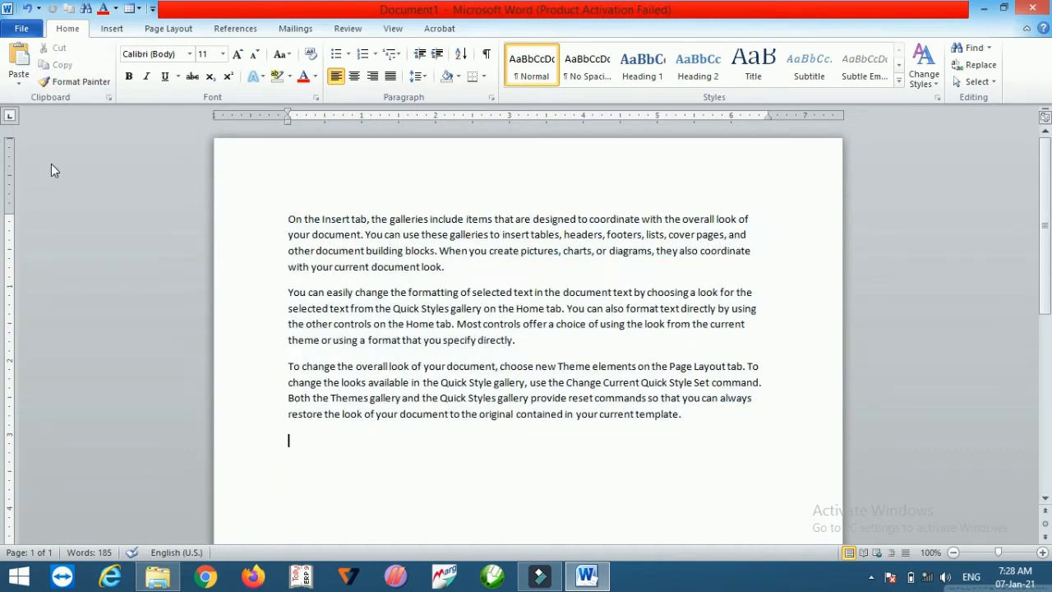
Step: Open the paste options, view the default paste settings in Word Options, and close the dialog
click(18, 84)
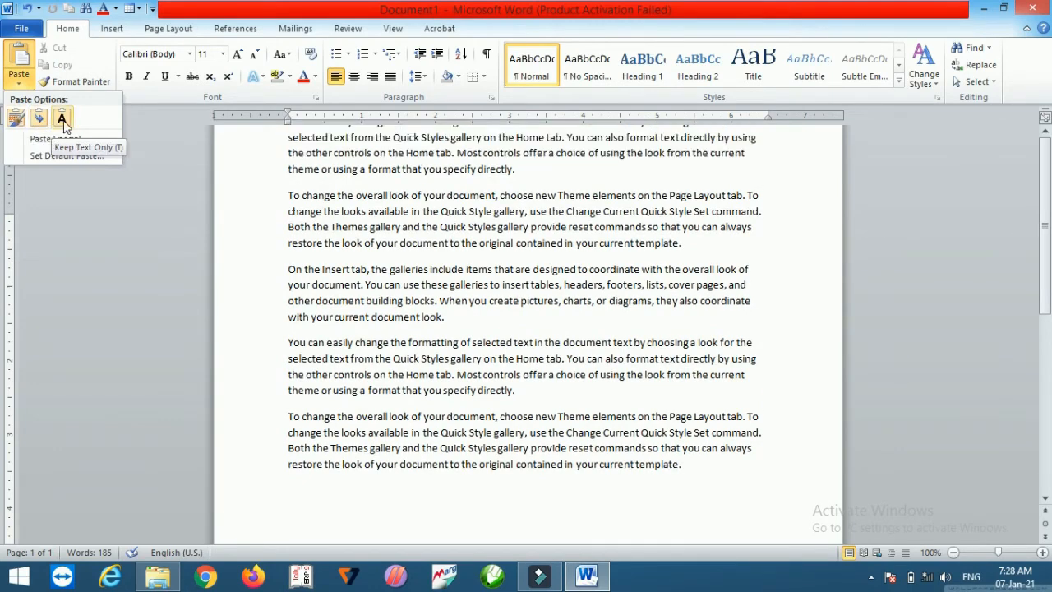
click(60, 156)
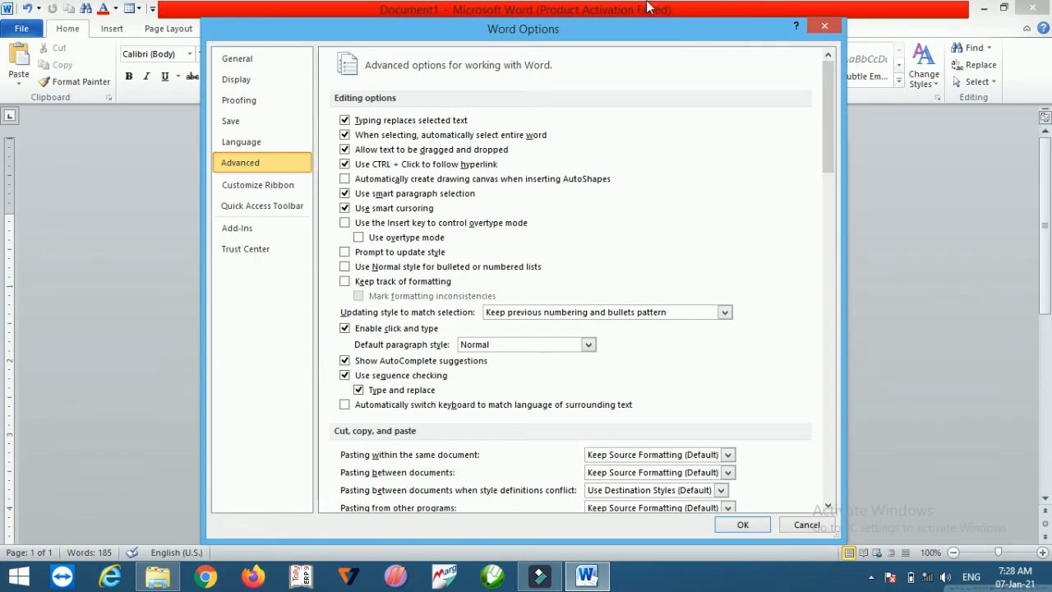
click(836, 31)
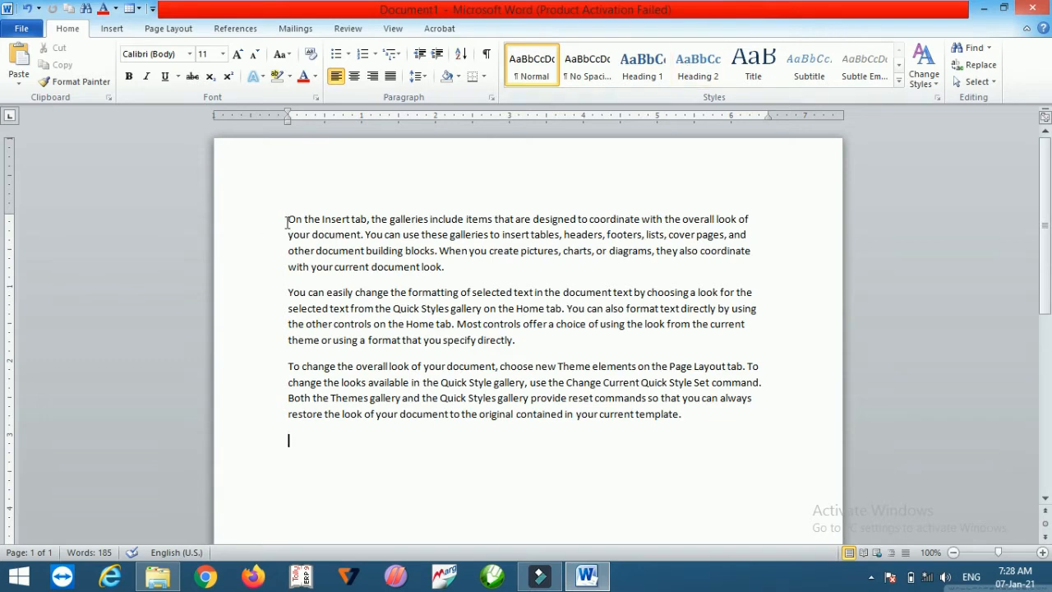
Step: Select the words "On the Insert tab" and set their font to Bernard MT Condensed
drag(287, 220, 364, 226)
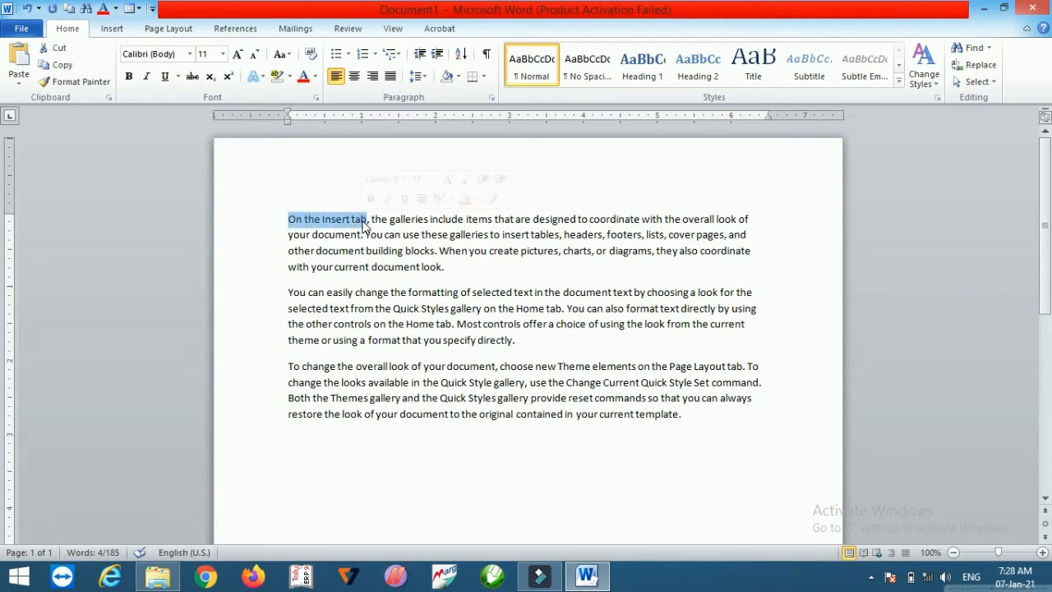
click(190, 54)
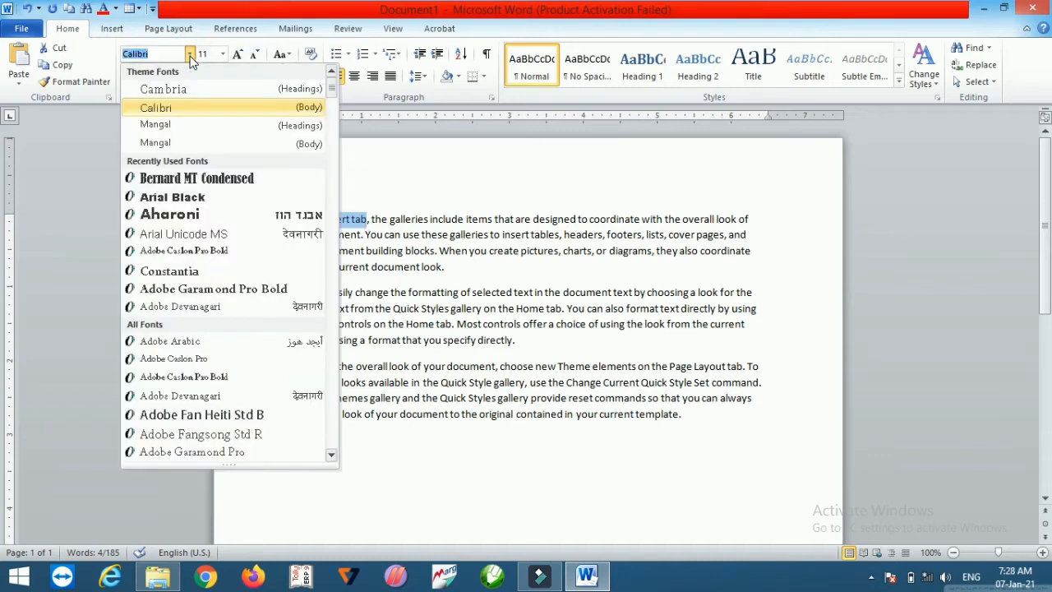
click(197, 178)
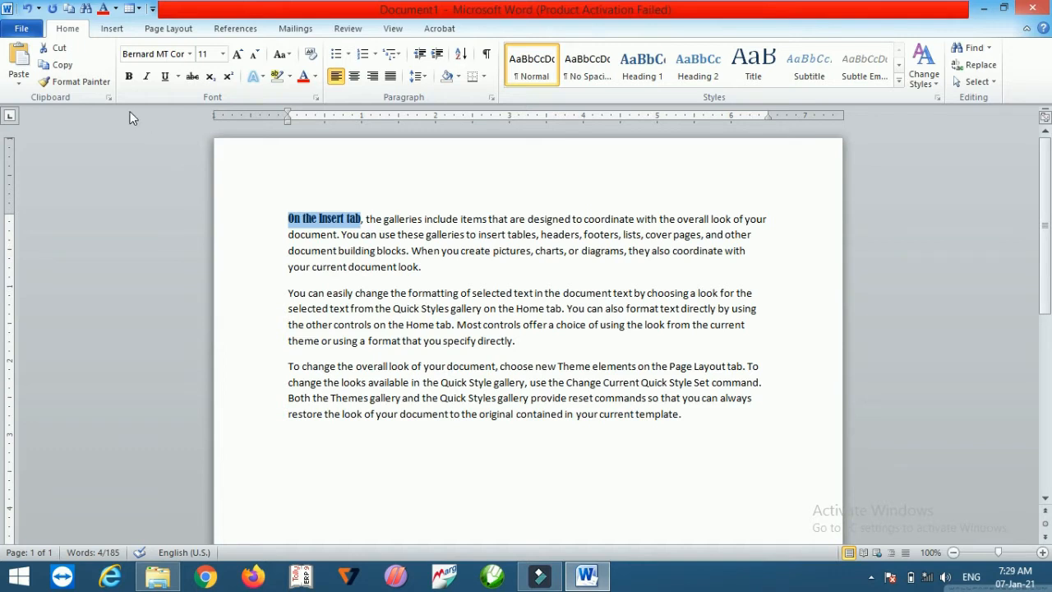
Step: Copy that formatting with the Format Painter onto the words "directly." and "template."
click(89, 87)
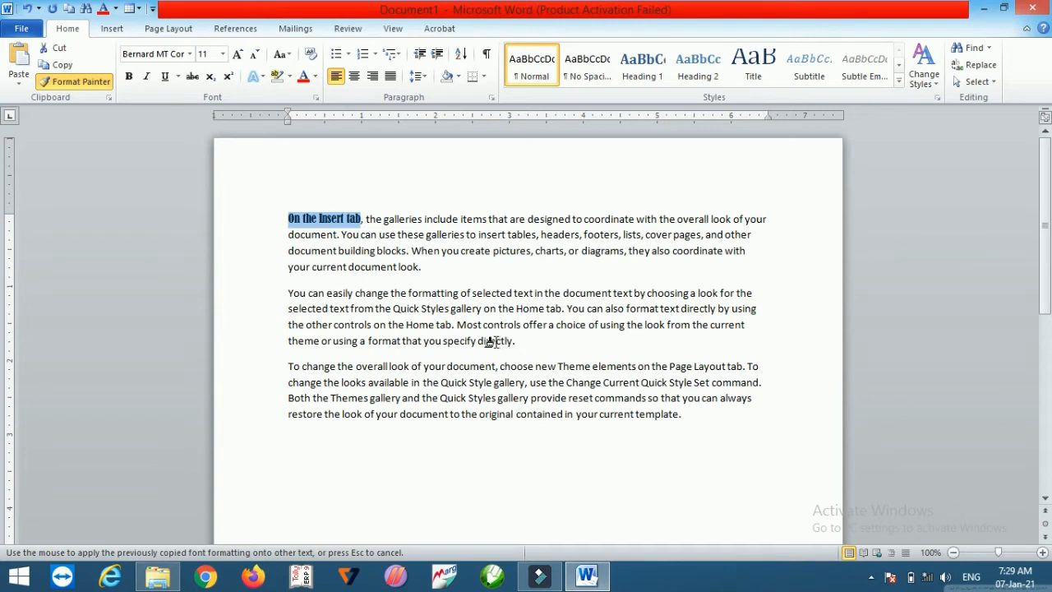
mouse_move(511, 341)
mouse_down()
mouse_move(484, 340)
mouse_move(493, 345)
mouse_up()
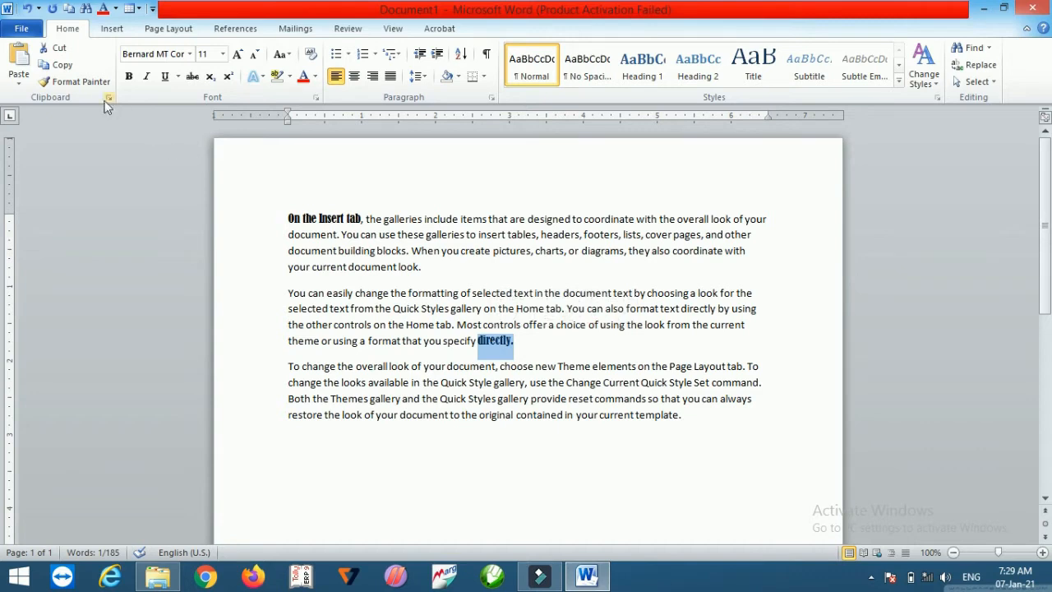
click(75, 81)
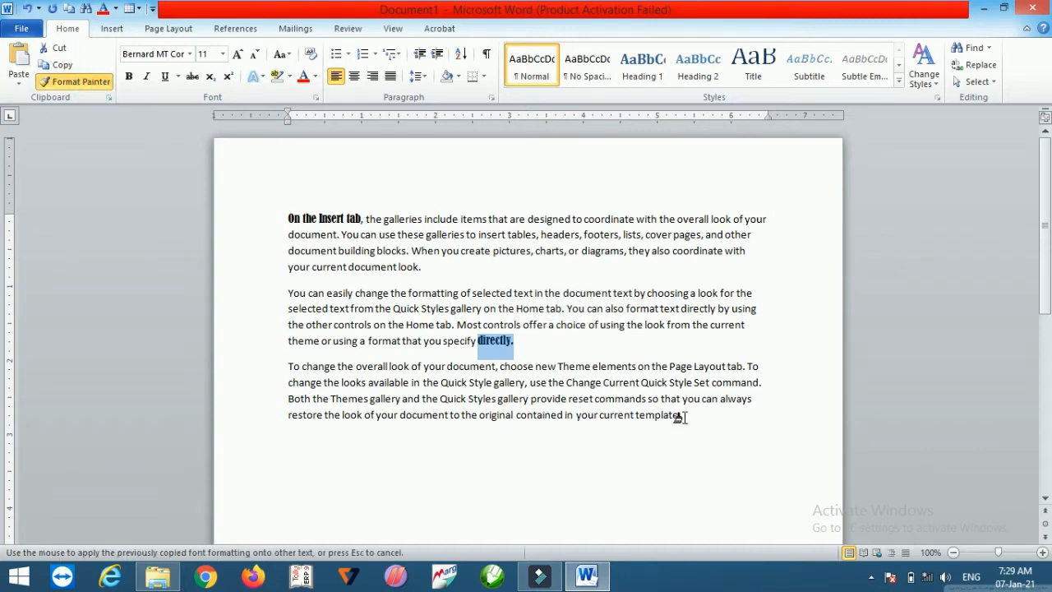
drag(682, 417, 640, 422)
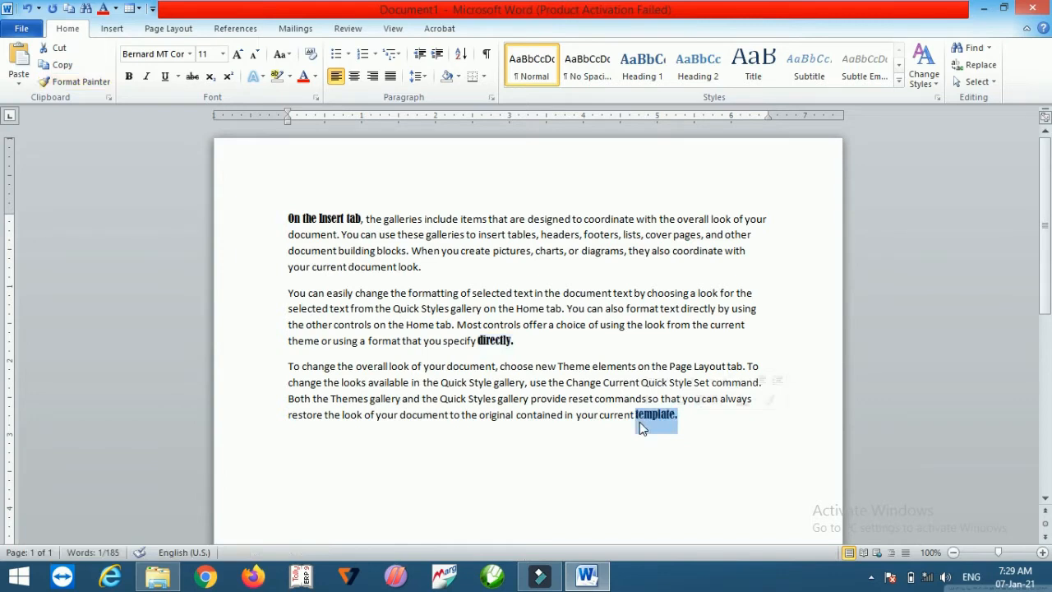
Step: Select all the text and set its font to Bernard MT Condensed
key(ctrl+a)
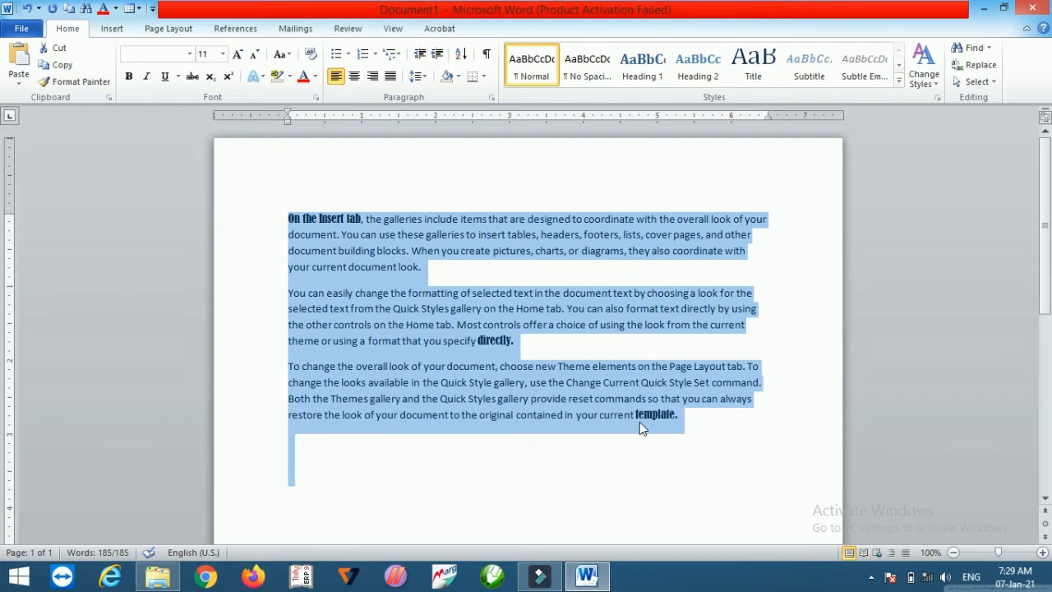
click(189, 54)
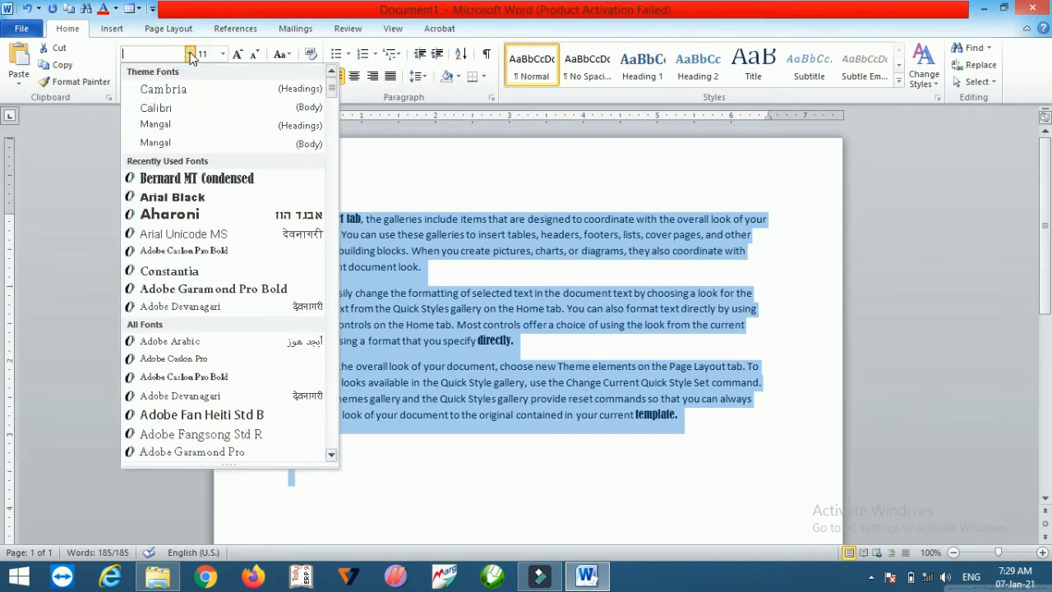
click(188, 177)
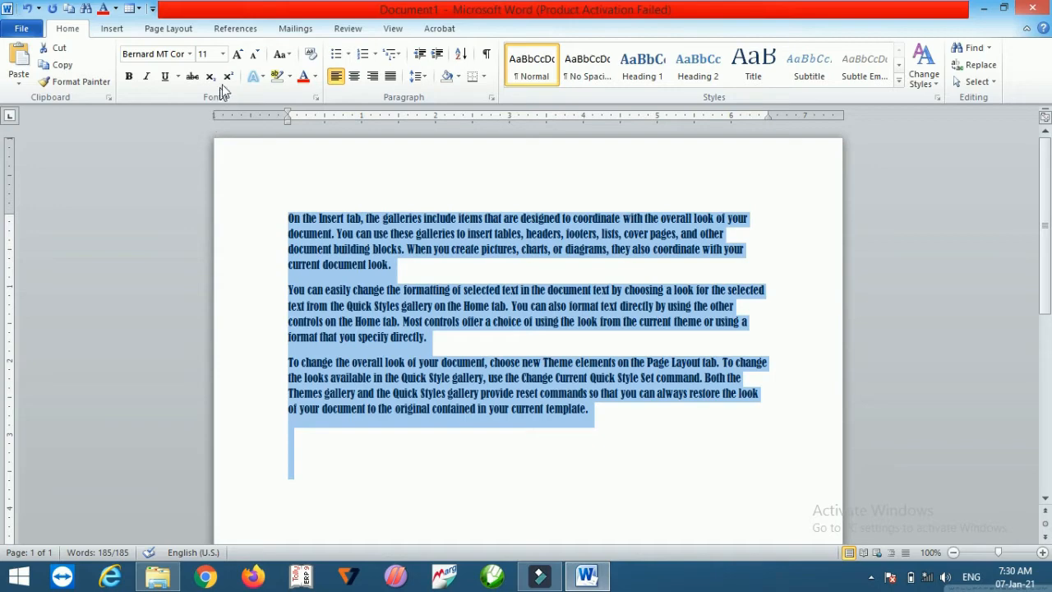
Step: Set the font size of all the text to 72
click(222, 55)
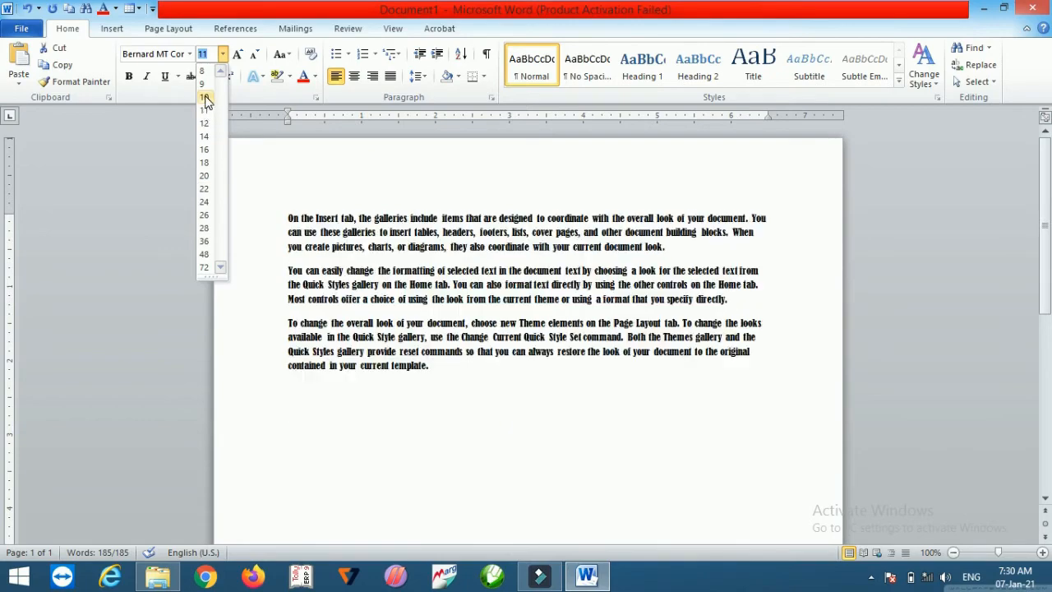
click(203, 268)
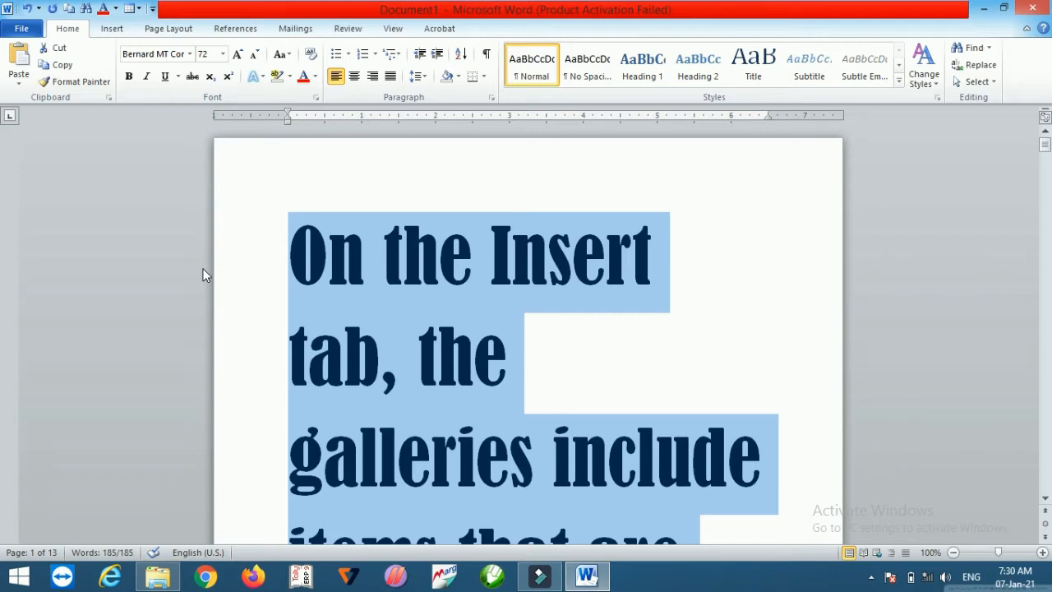
Step: Set the font size to 1638
click(212, 56)
text(1)
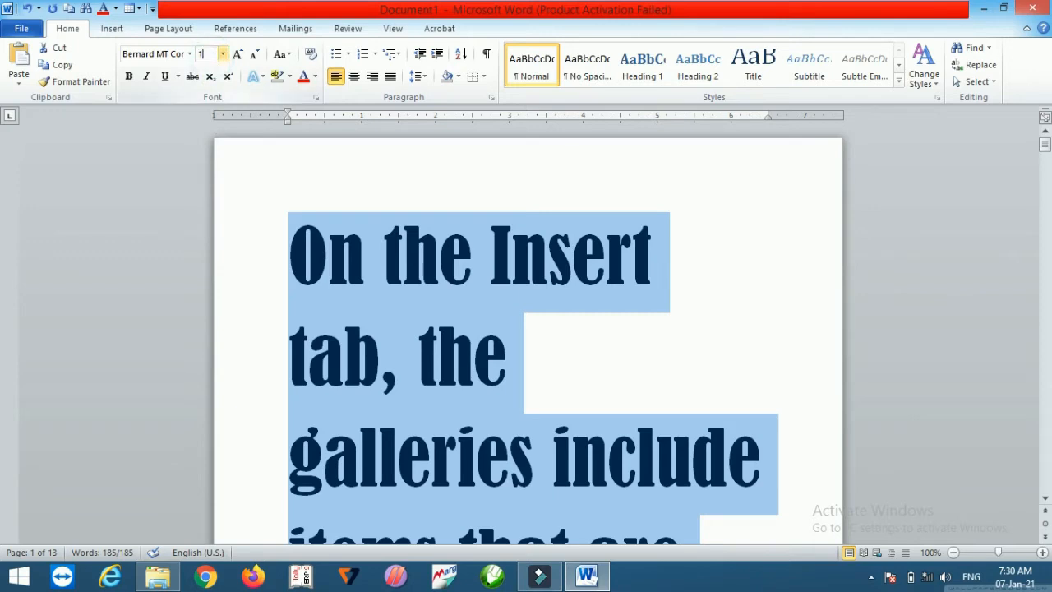
text(638)
key(Return)
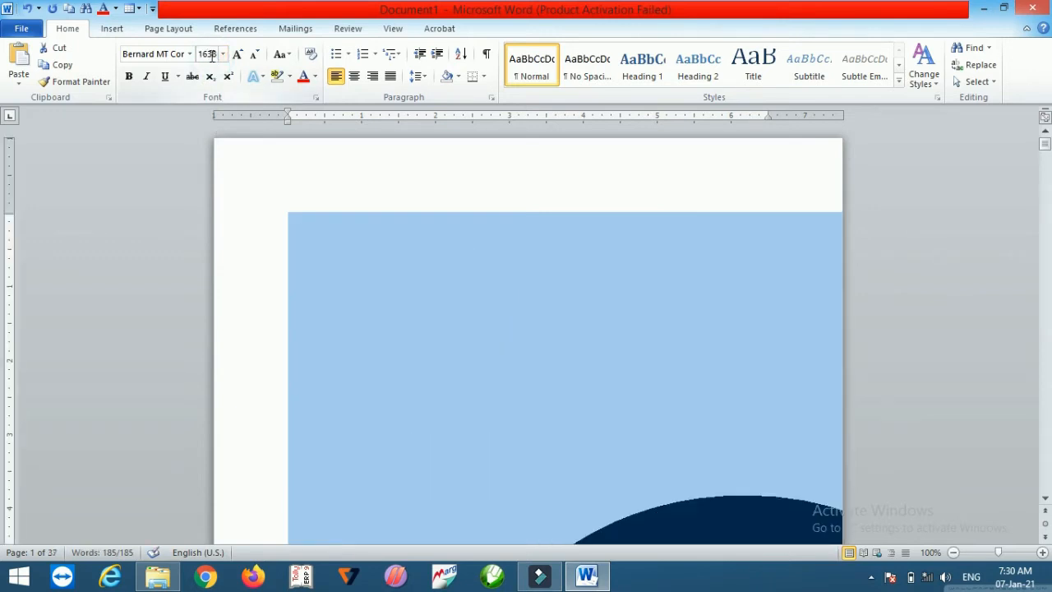
Step: Try to set the font size to 1639 and dismiss the warning
click(212, 52)
text(1639)
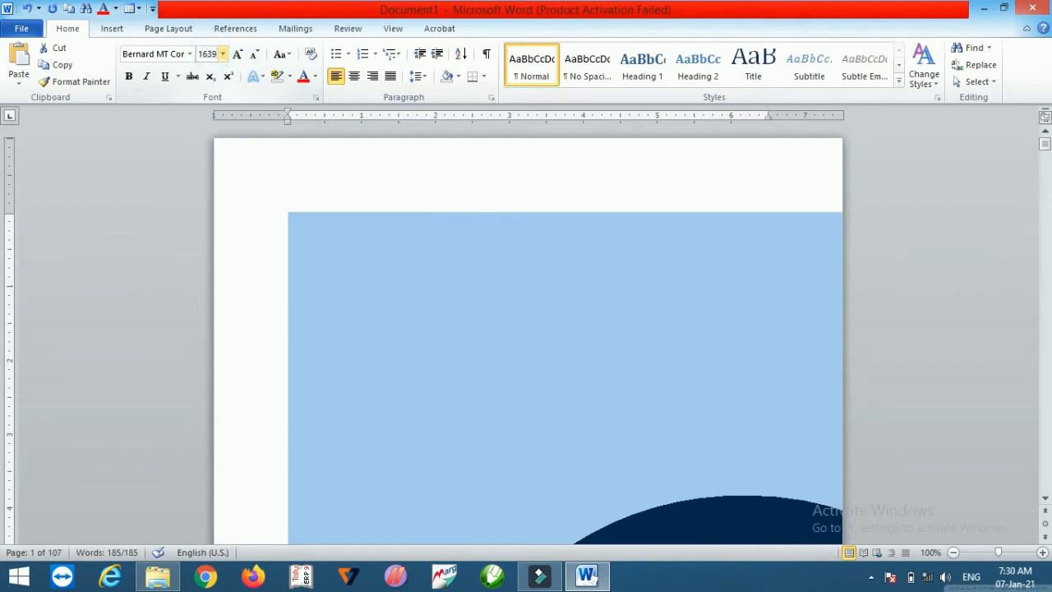
key(Return)
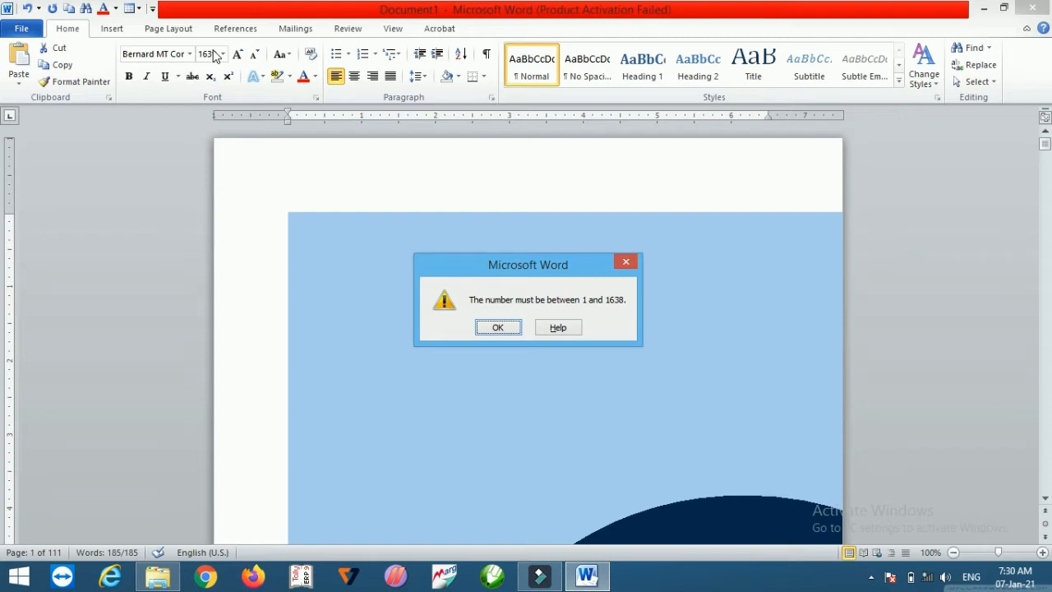
click(494, 337)
click(495, 330)
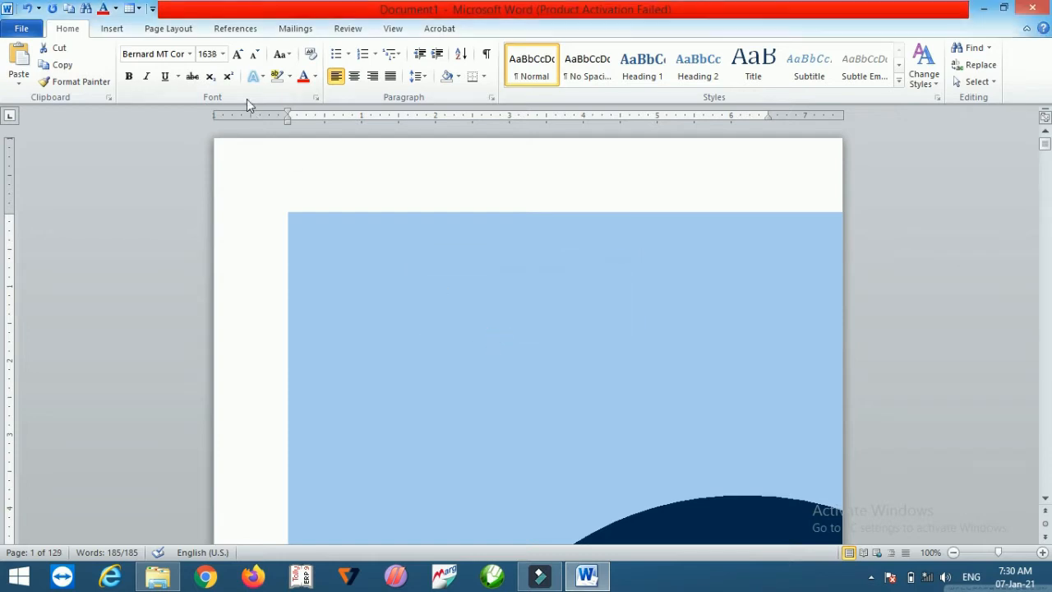
Step: Set the font size to 22
click(222, 53)
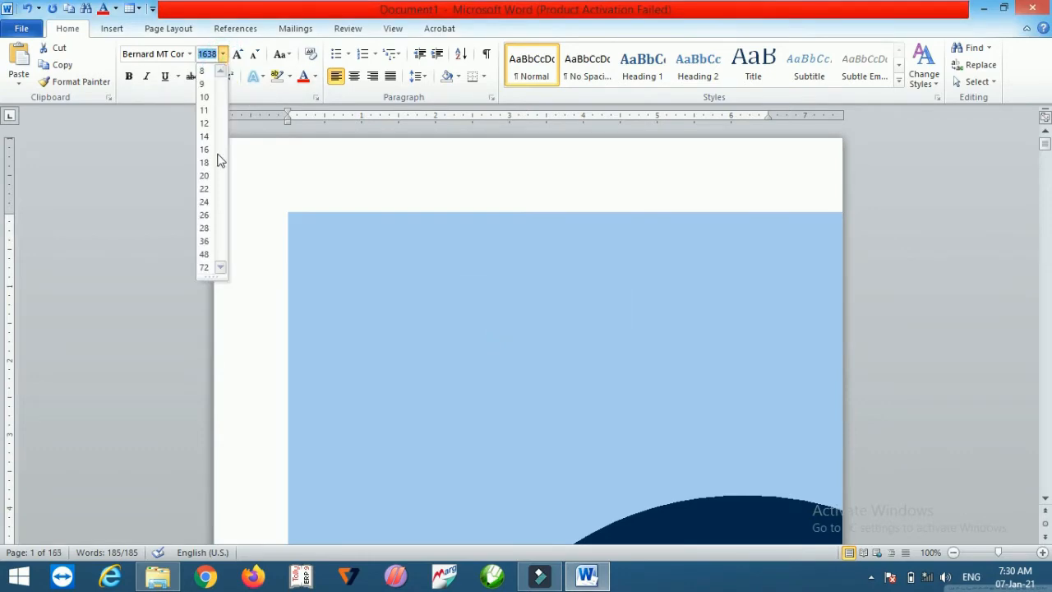
click(205, 188)
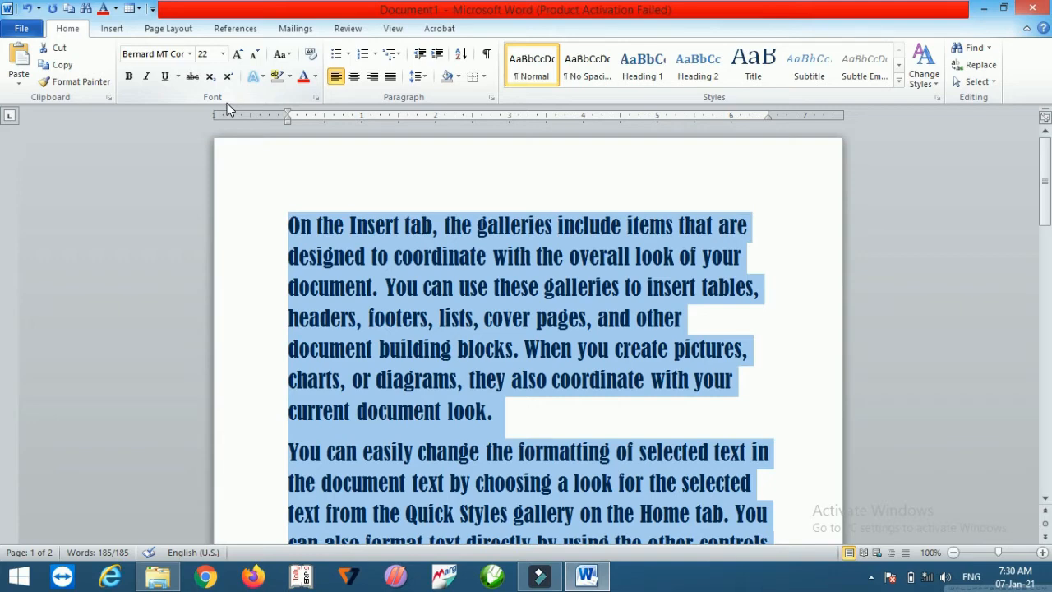
Step: Shrink and grow the font size step by step, ending at 14
click(223, 54)
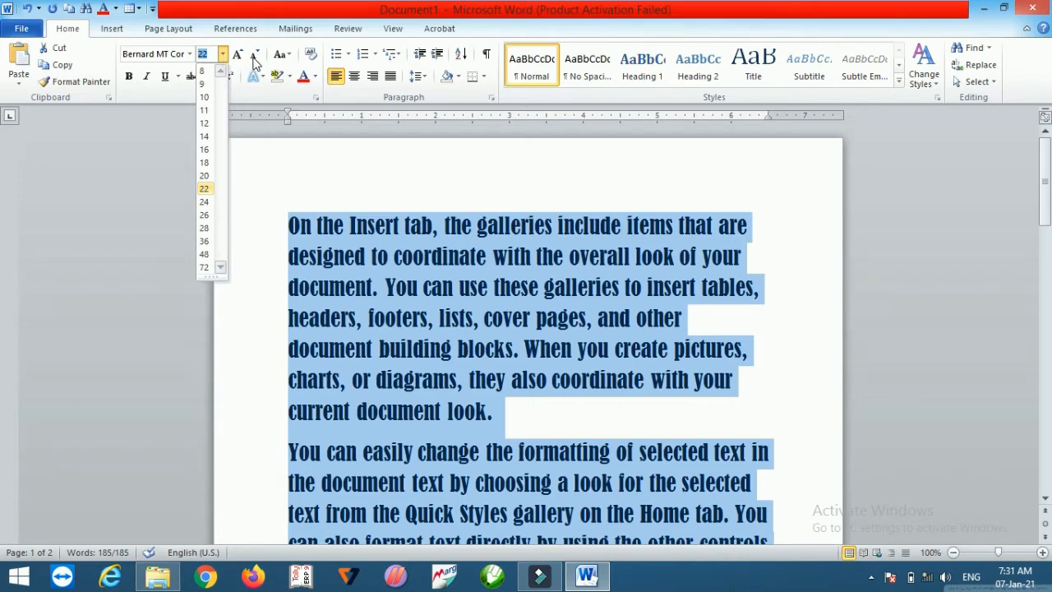
click(254, 55)
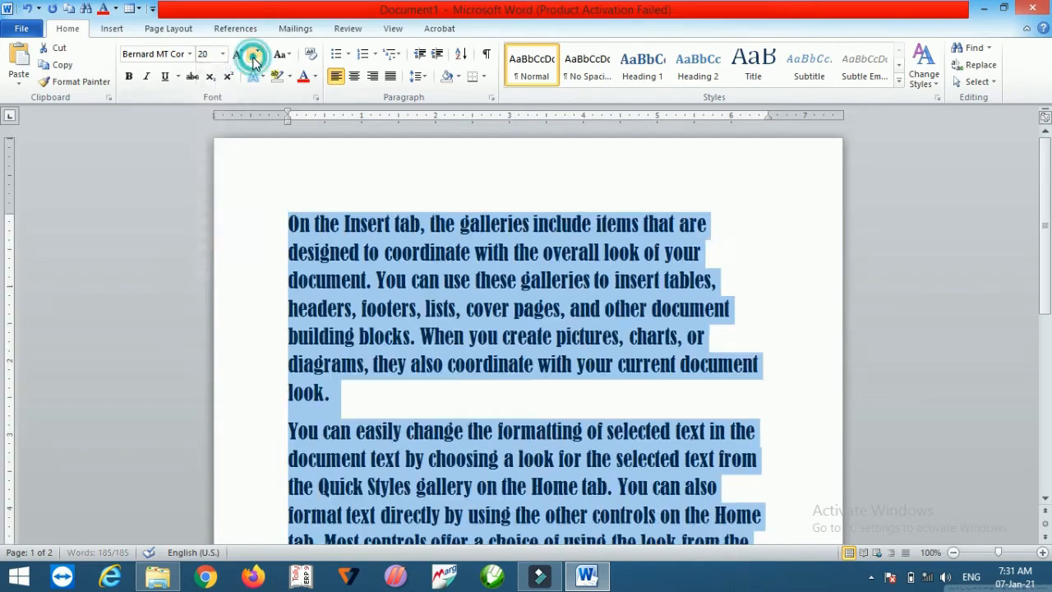
click(254, 55)
click(254, 55)
click(255, 55)
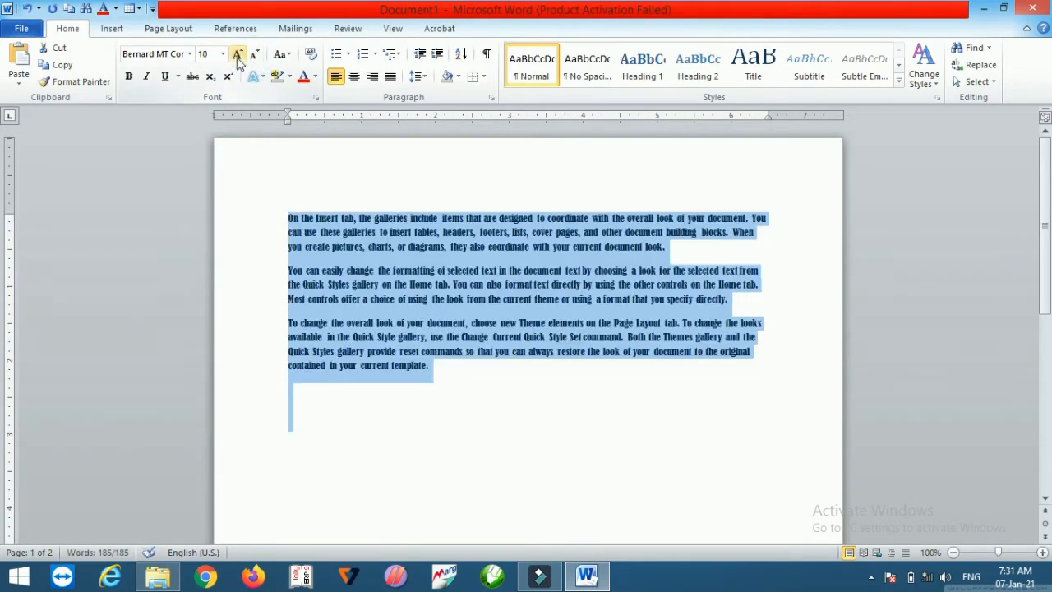
click(236, 55)
click(236, 55)
click(236, 55)
click(236, 55)
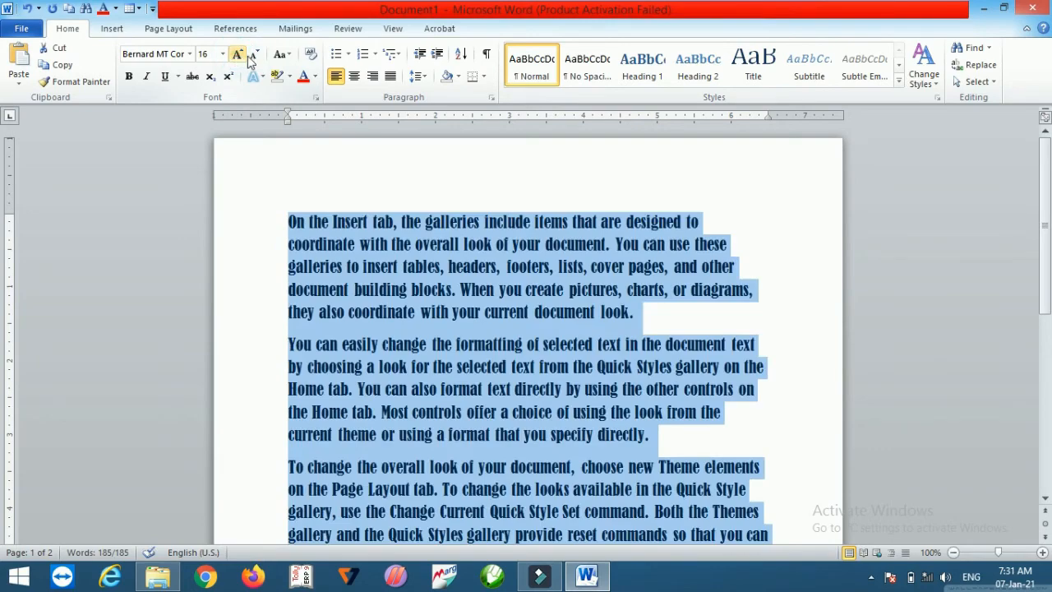
click(255, 55)
click(236, 54)
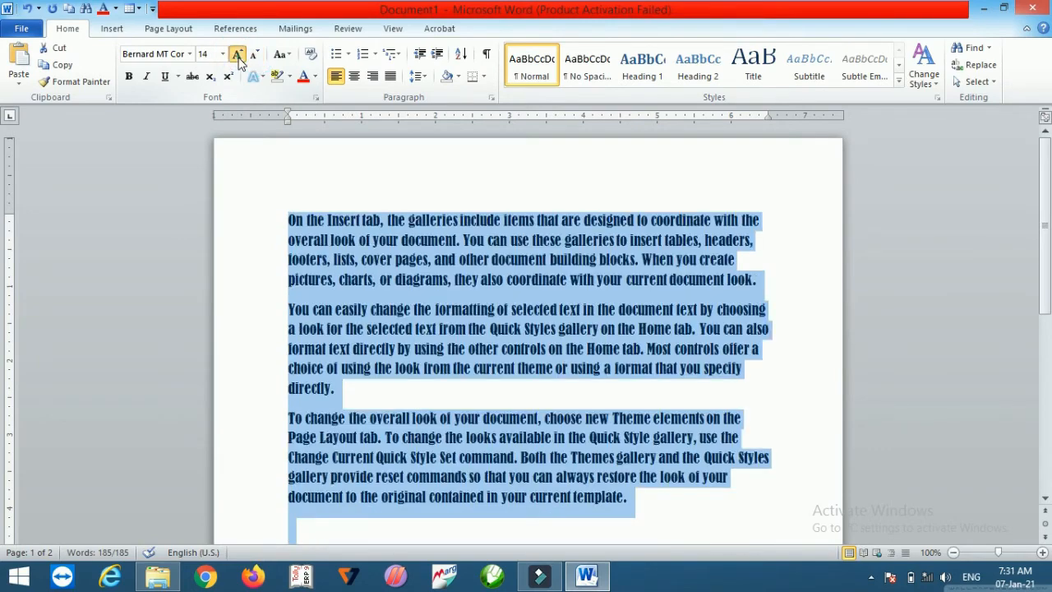
click(255, 58)
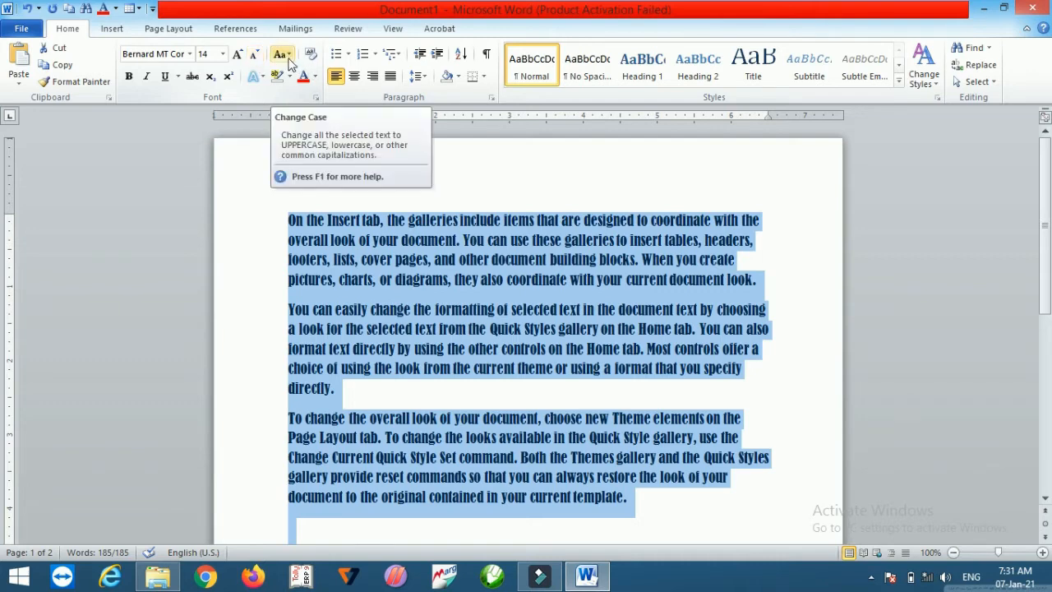
Step: Change the case of all the text to UPPERCASE
click(287, 54)
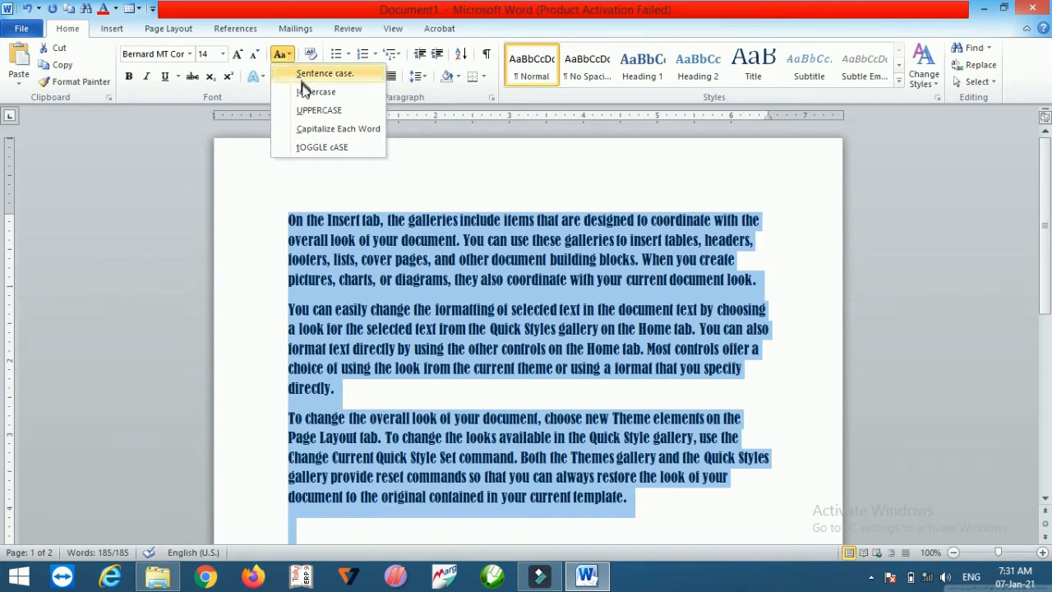
click(304, 109)
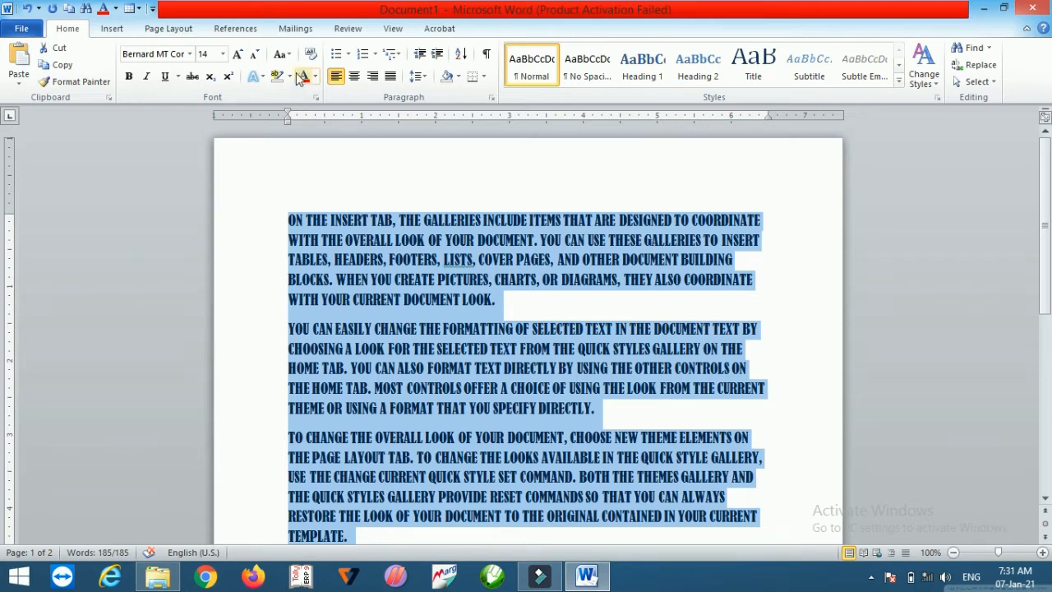
Step: Change the text's case to Capitalize Each Word and clear all its formatting
click(280, 55)
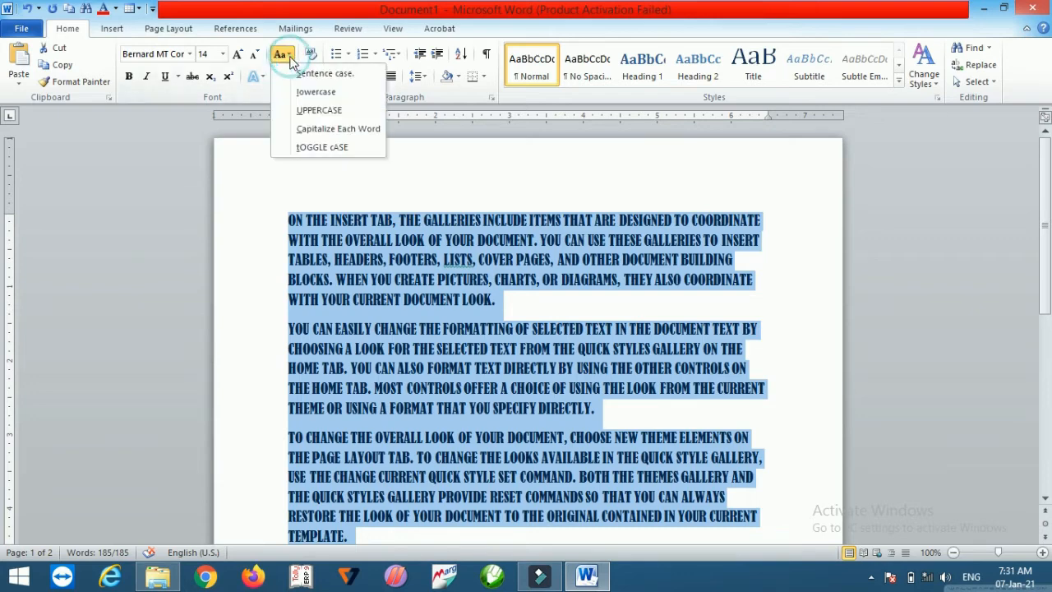
click(299, 129)
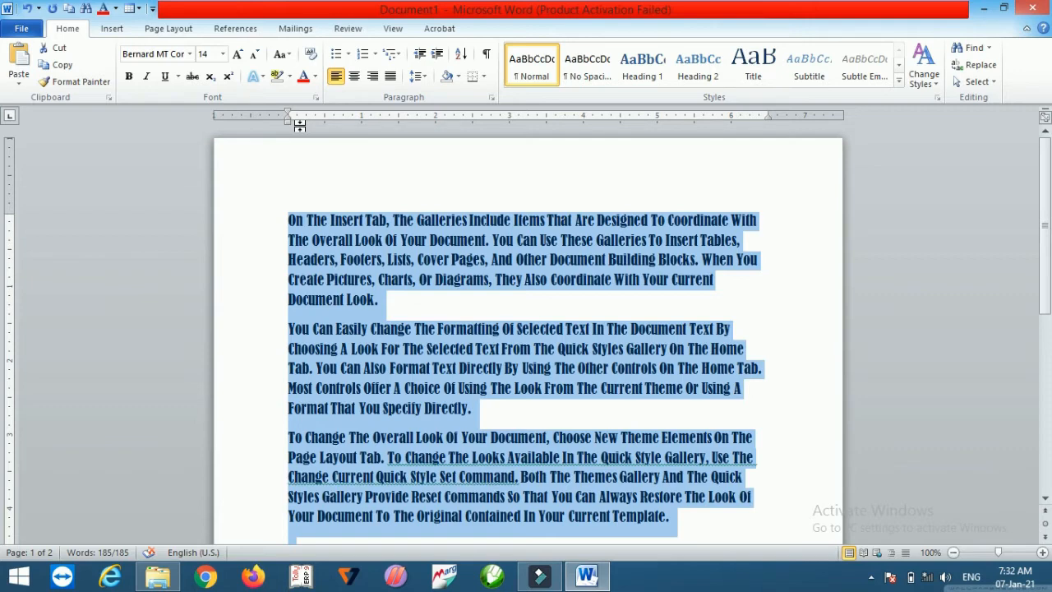
click(311, 56)
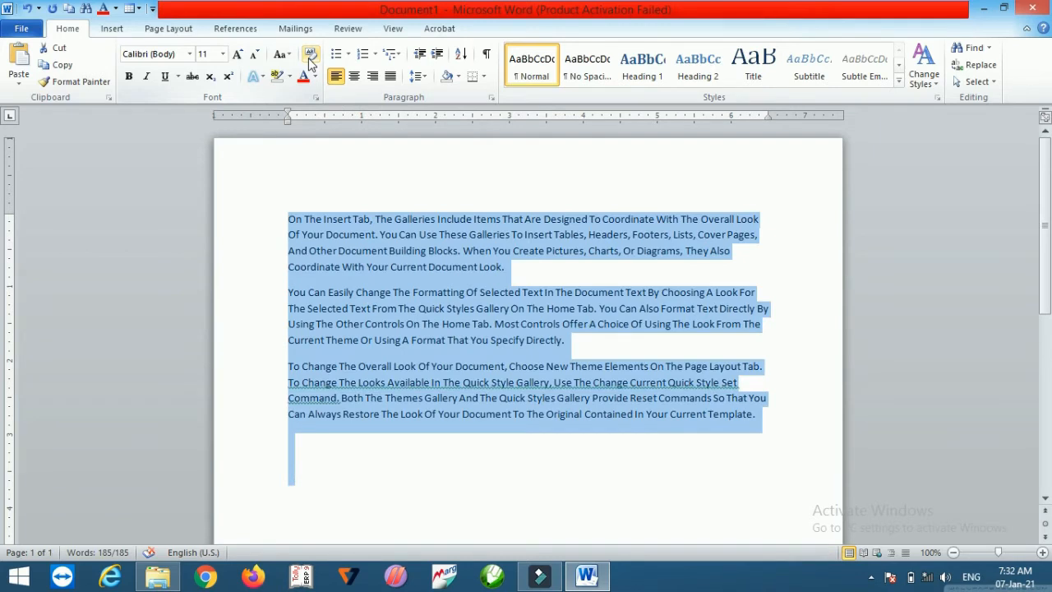
Step: Make all the text bold, italic and underlined, and choose a different underline style
click(129, 79)
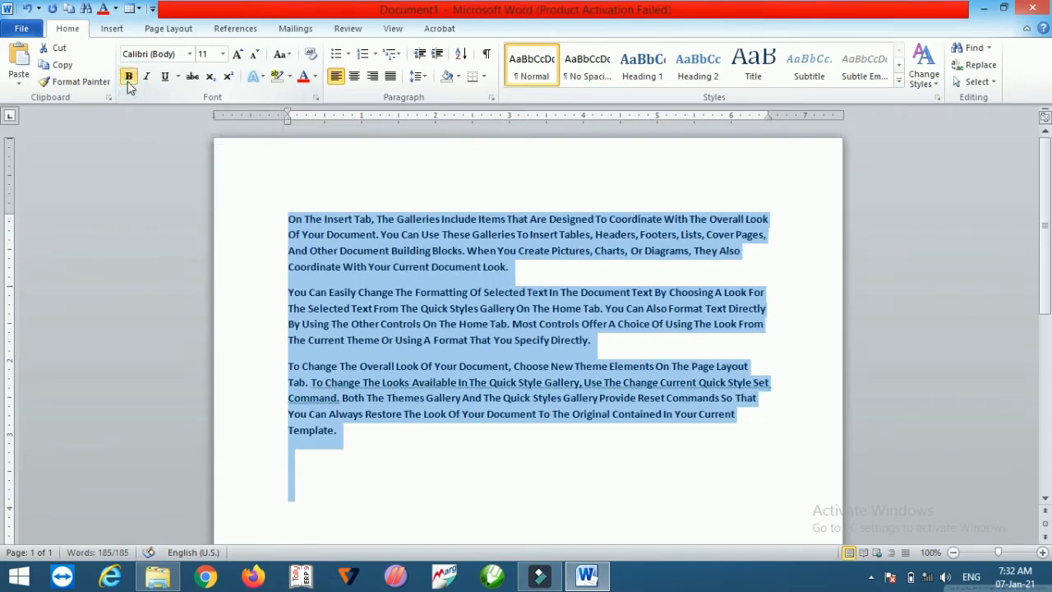
click(146, 78)
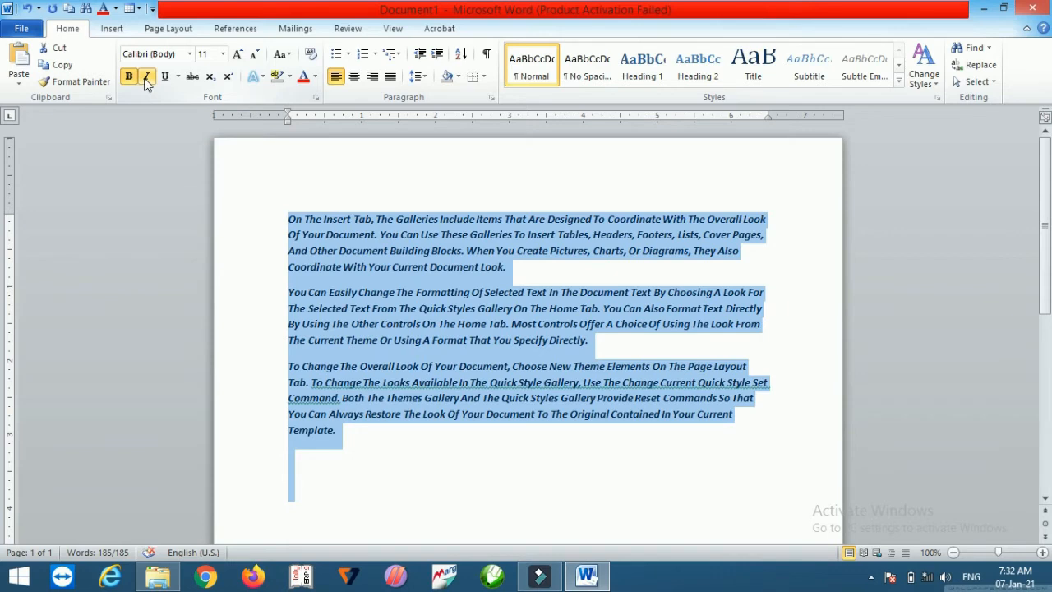
click(165, 76)
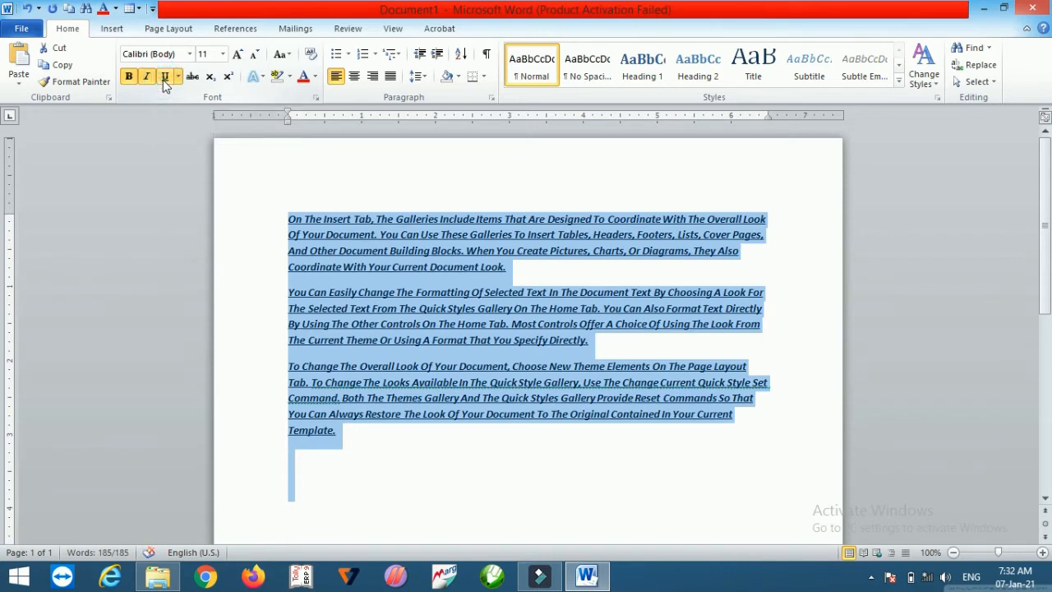
click(177, 76)
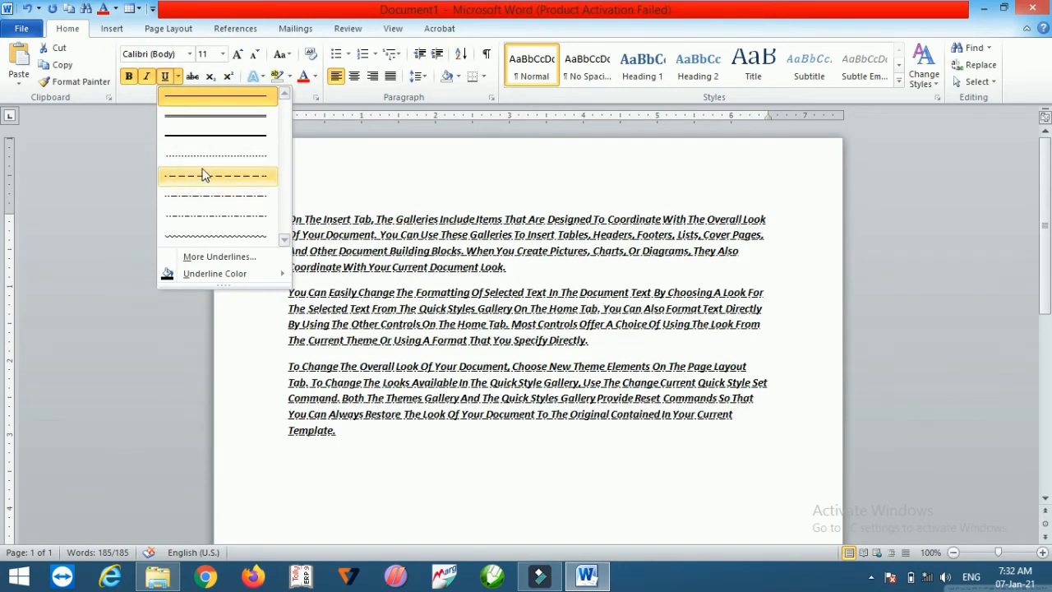
click(220, 120)
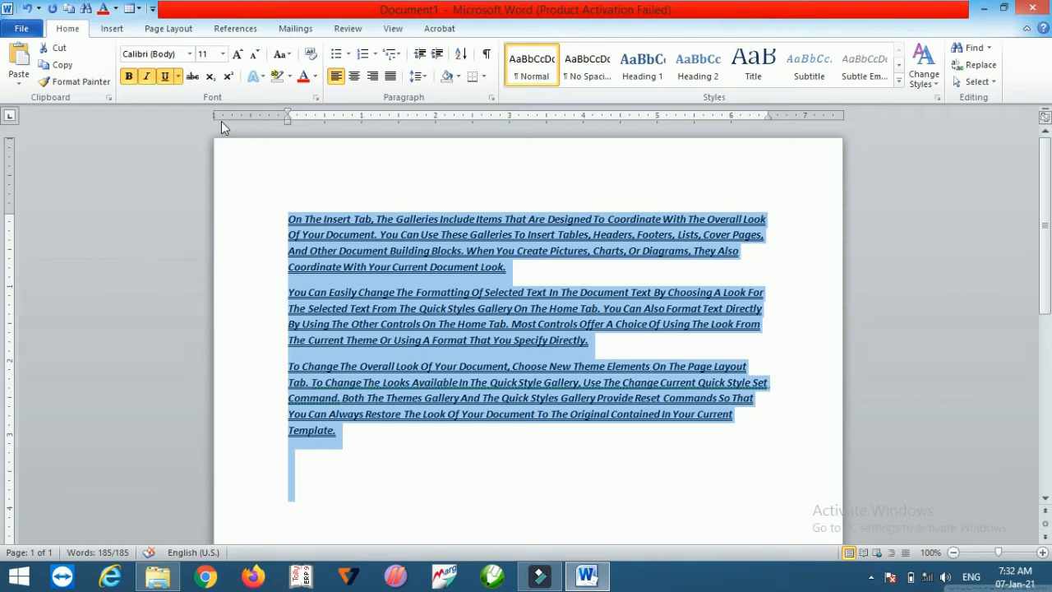
Step: Set the underline colour of all the text to red, then remove the underline and deselect
click(179, 78)
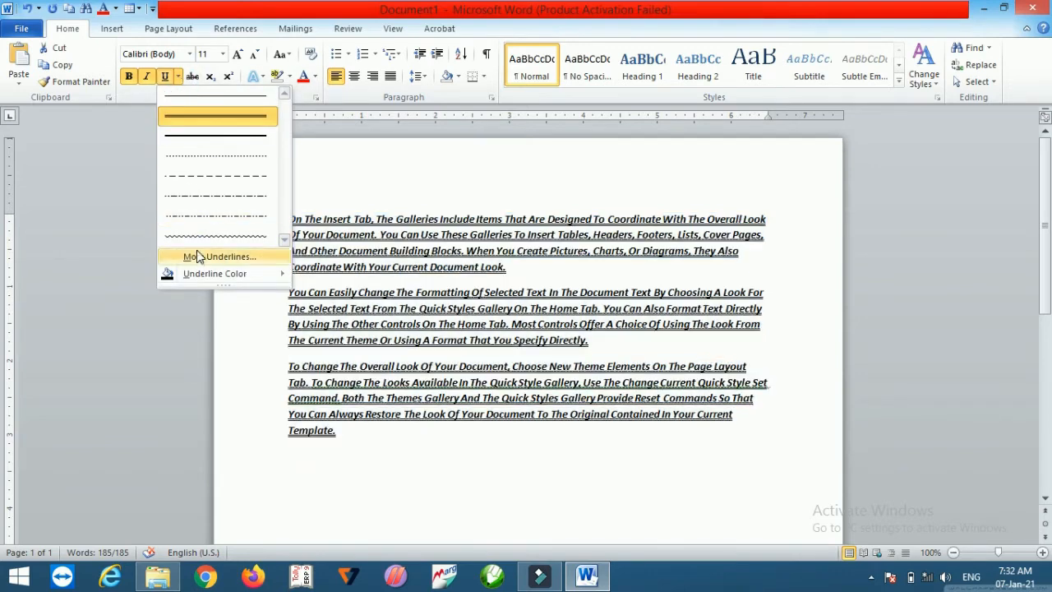
mouse_move(198, 274)
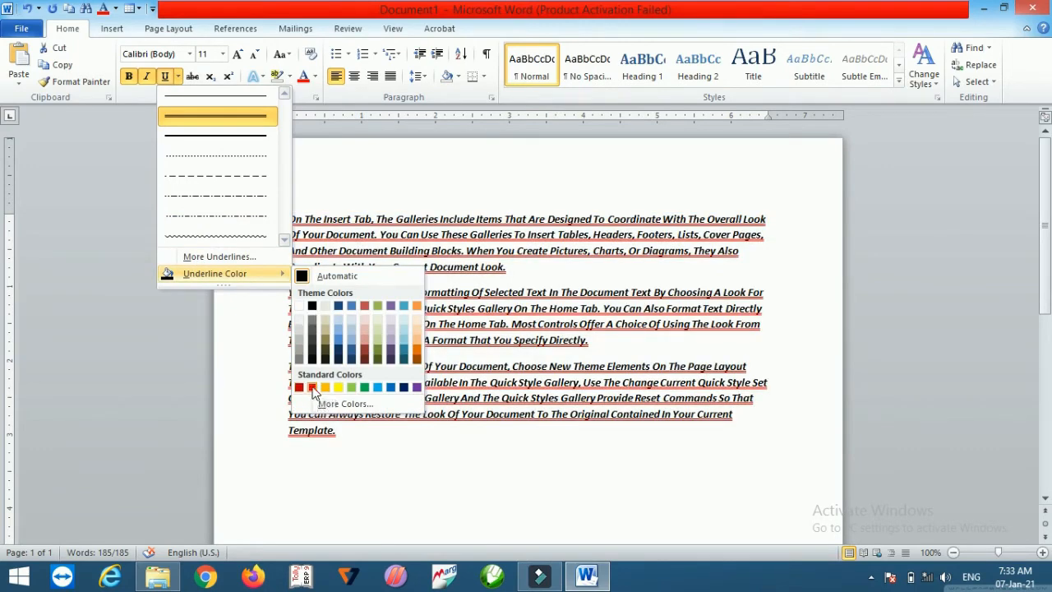
click(314, 388)
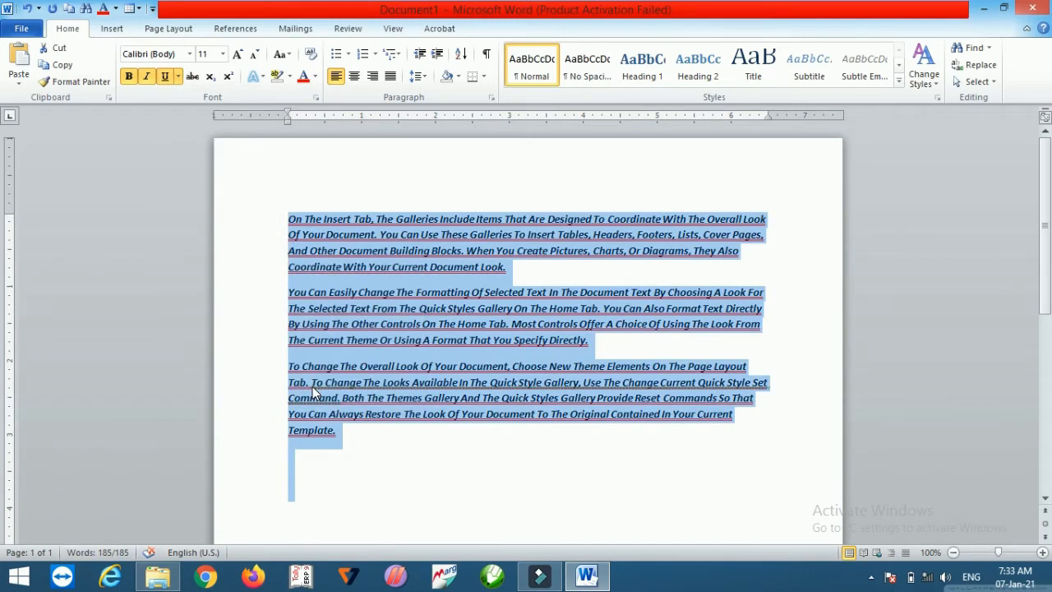
click(165, 76)
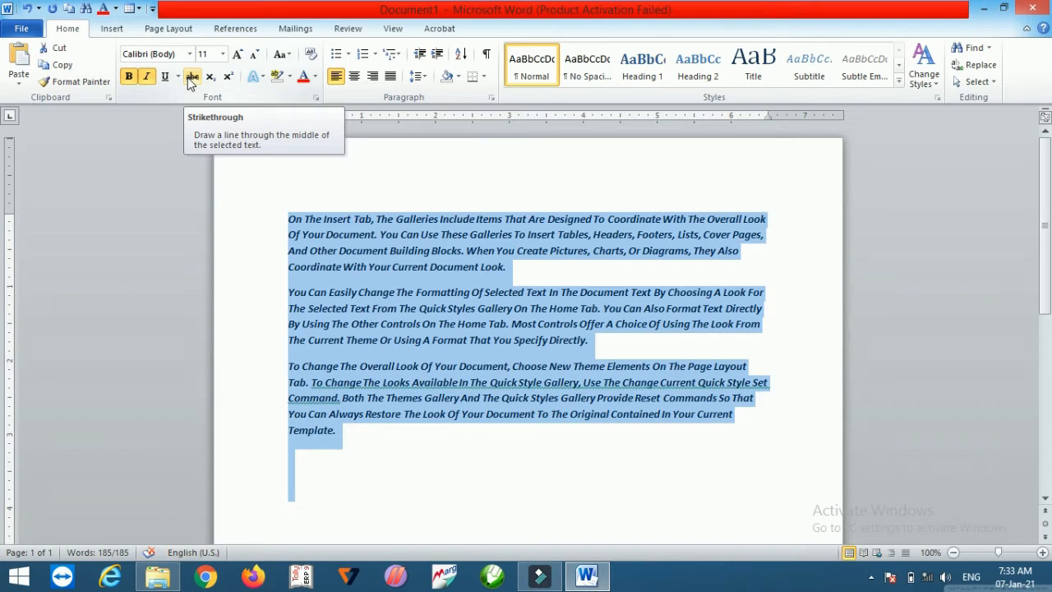
click(415, 176)
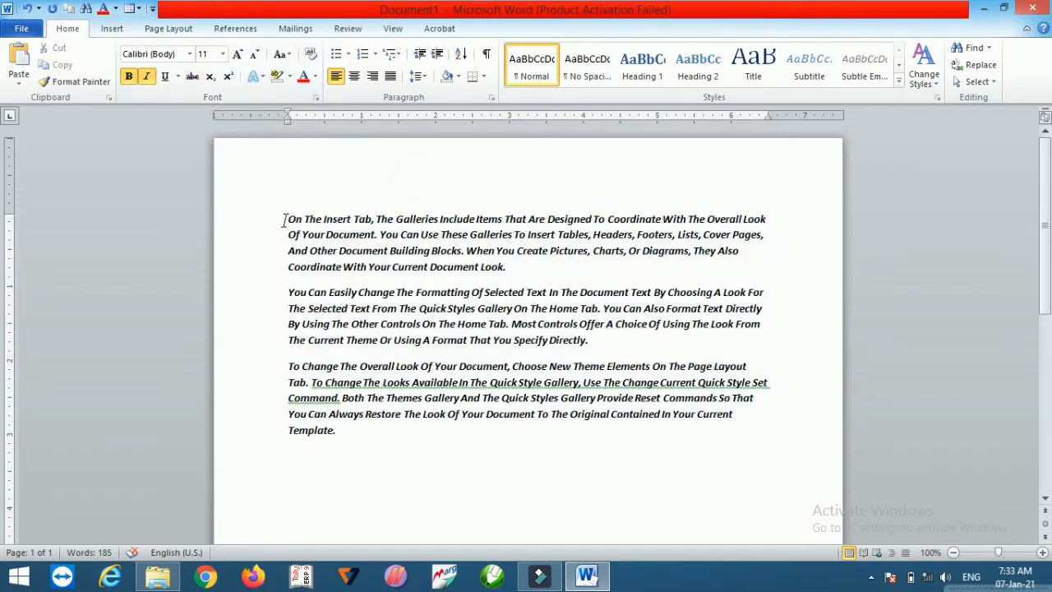
Step: Apply strikethrough to the first paragraph and remove it again
drag(287, 219, 538, 274)
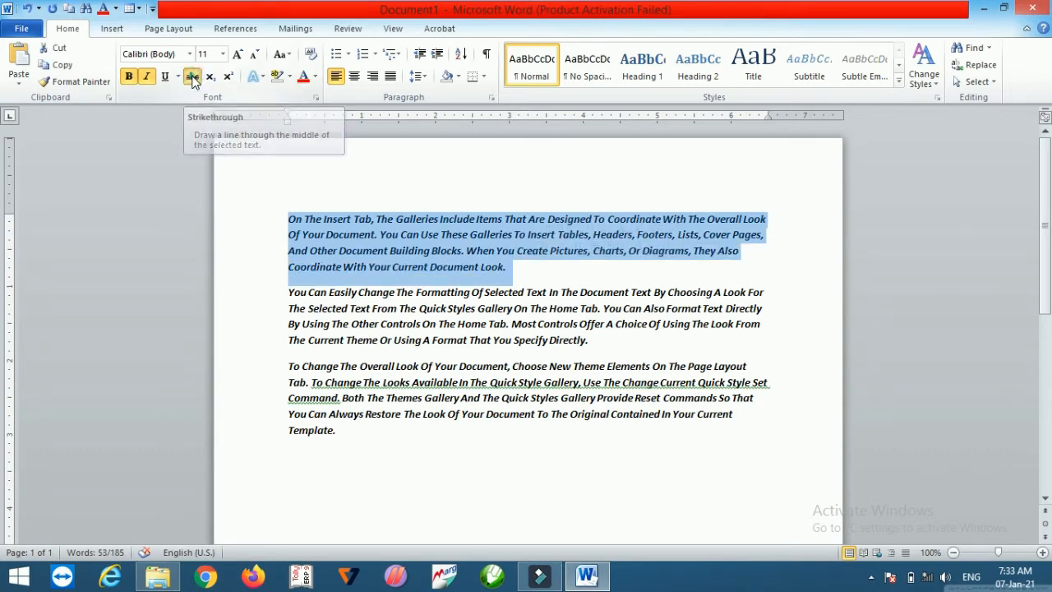
click(192, 77)
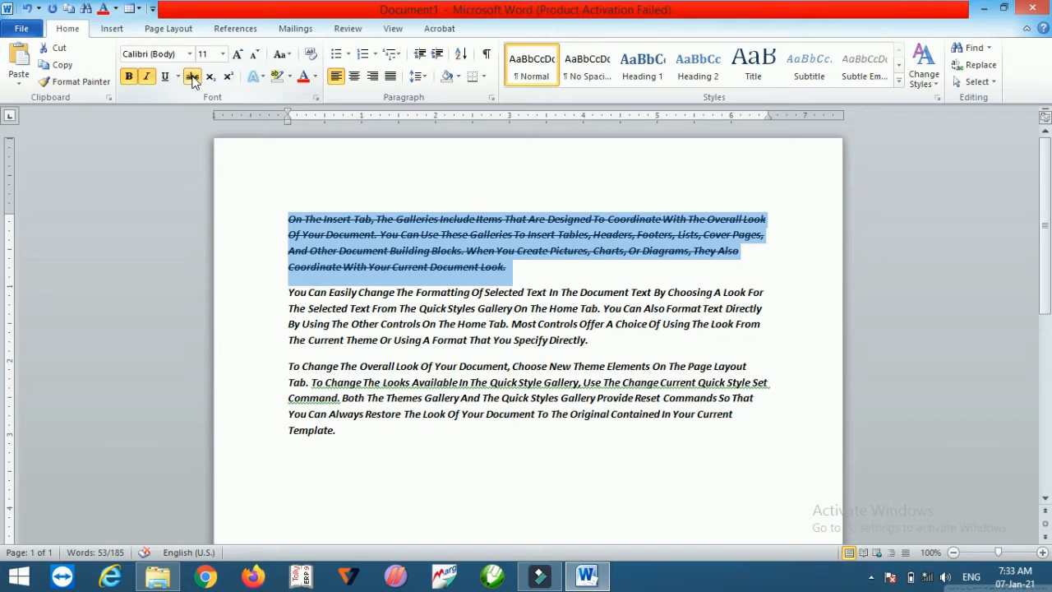
click(192, 77)
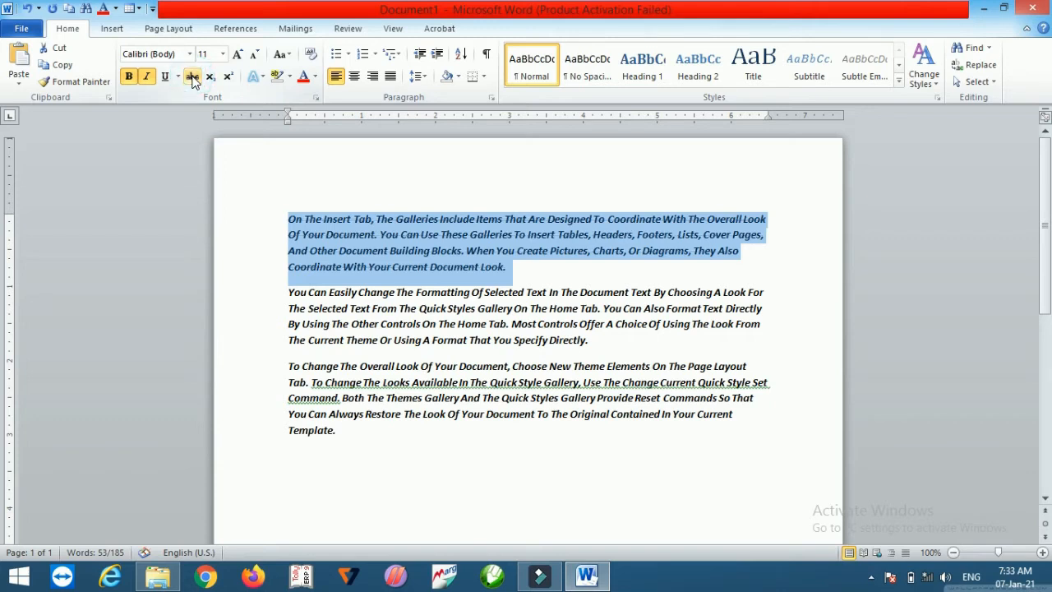
Step: Add a new line with (a+b)2 after the last paragraph and make the 2 superscript
click(360, 435)
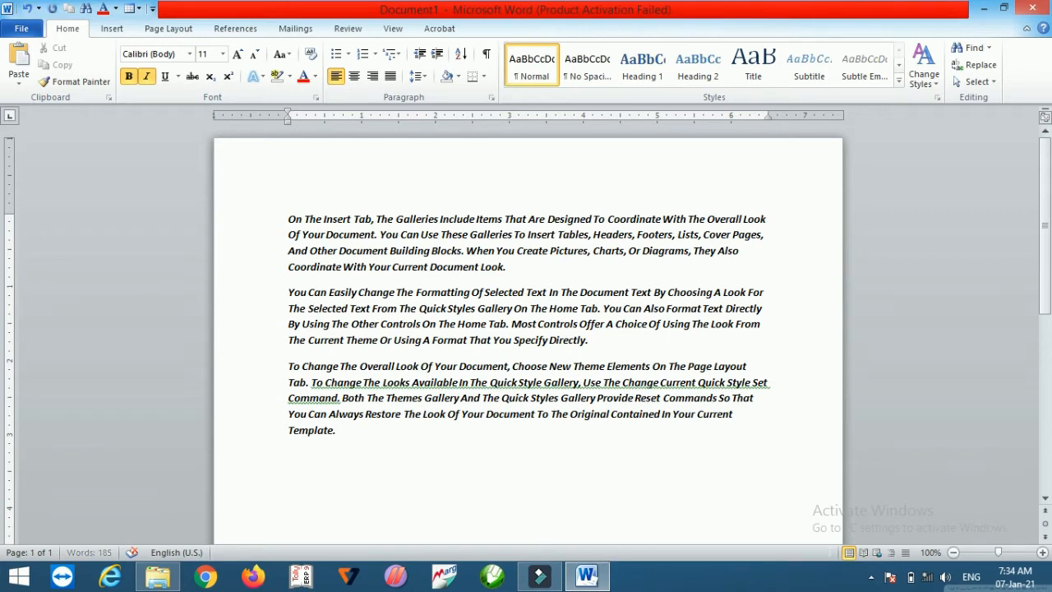
key(Return)
text((a+b)2)
key(shift+Left)
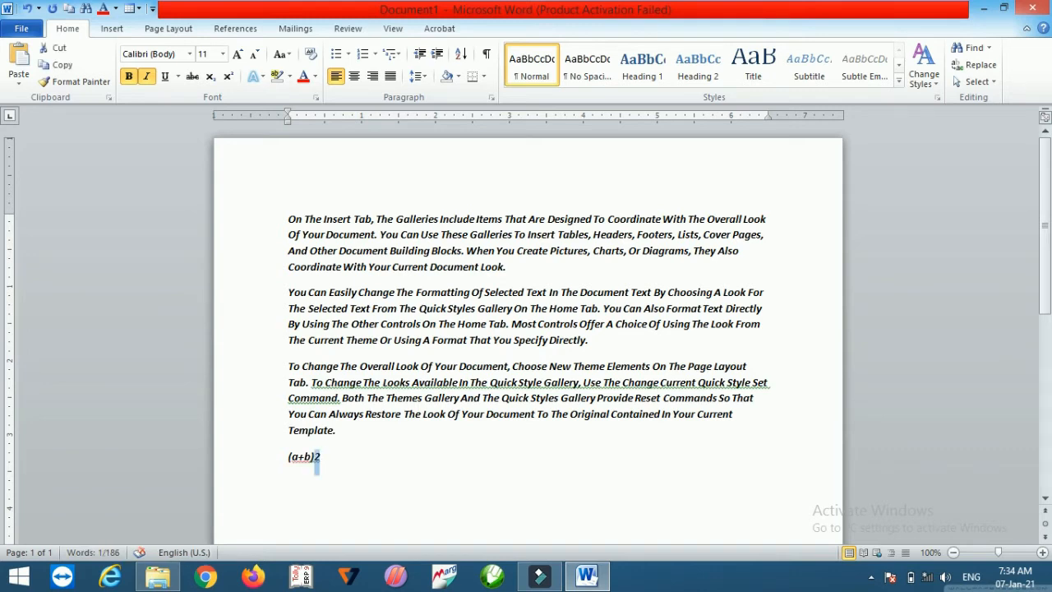
click(228, 78)
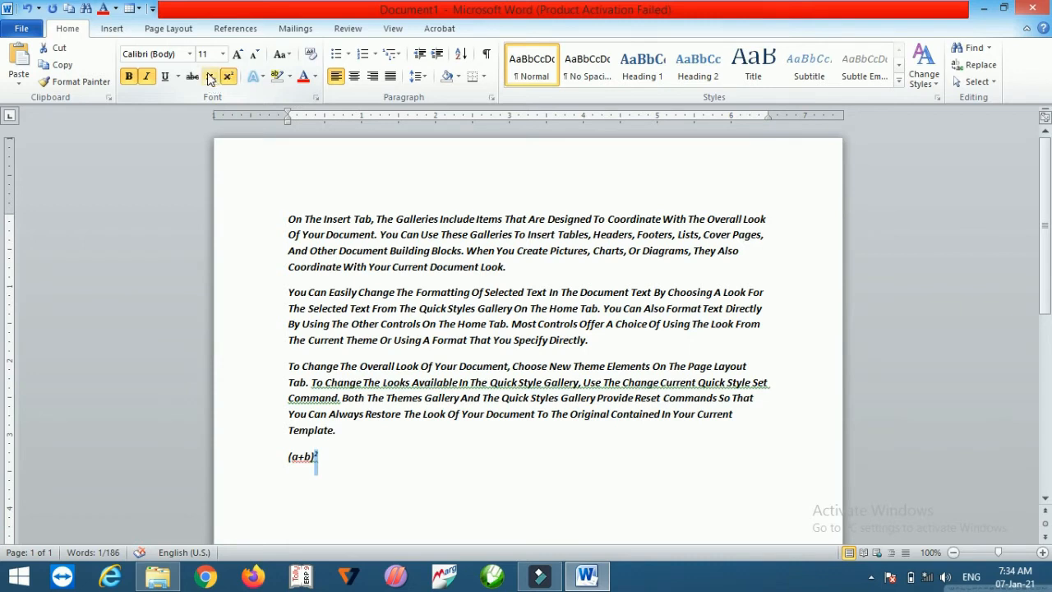
Step: Toggle subscript on the 2, then delete the whole (a+b)2 line
click(209, 76)
click(210, 76)
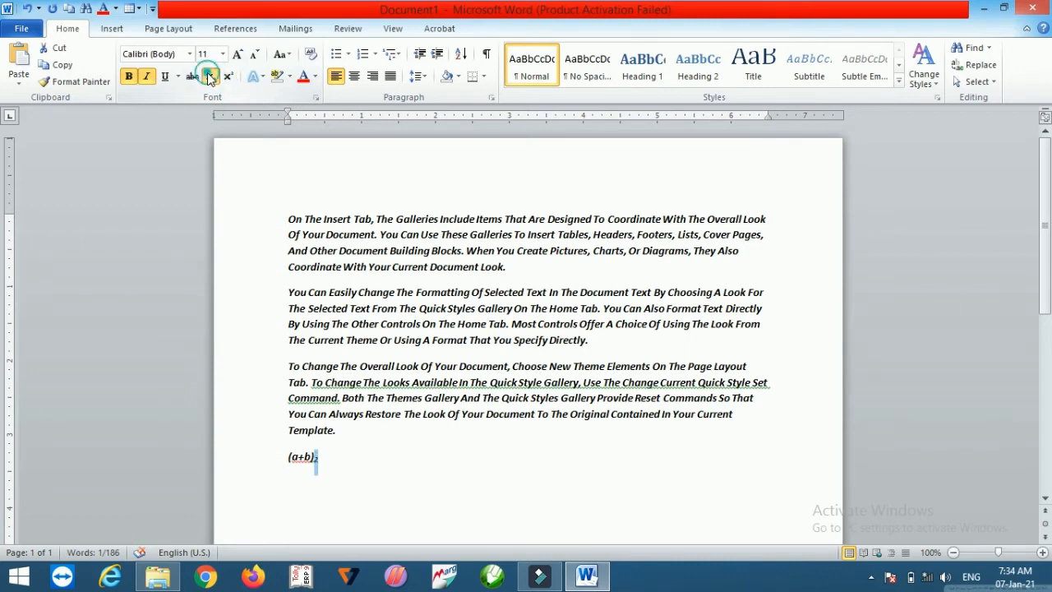
click(331, 452)
key(BackSpace)
key(BackSpace)
key(BackSpace)
key(BackSpace)
key(BackSpace)
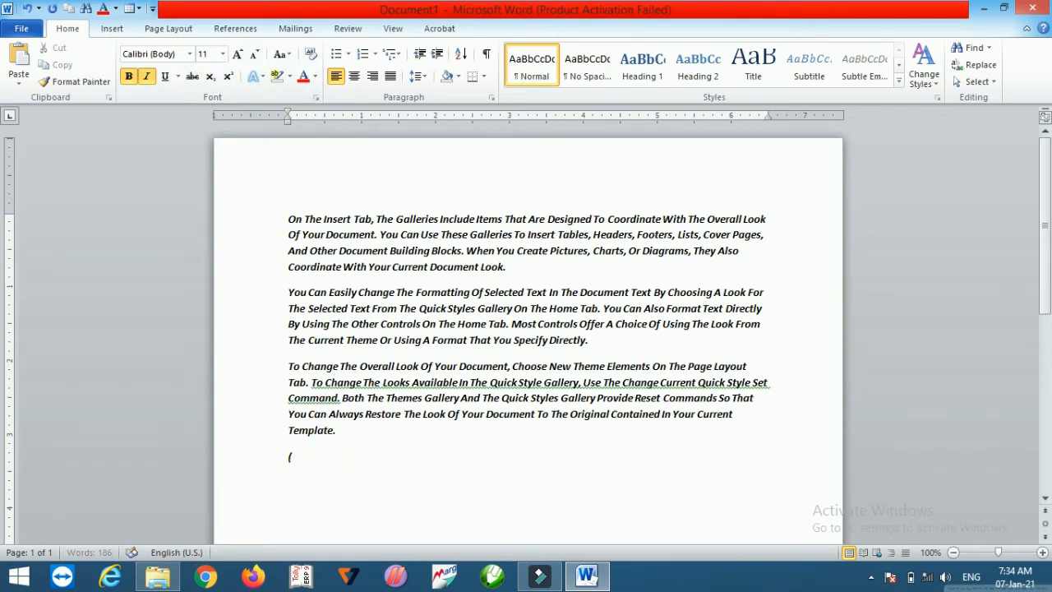
key(BackSpace)
Step: Select all three paragraphs and apply the green gradient text effect
key(ctrl+a)
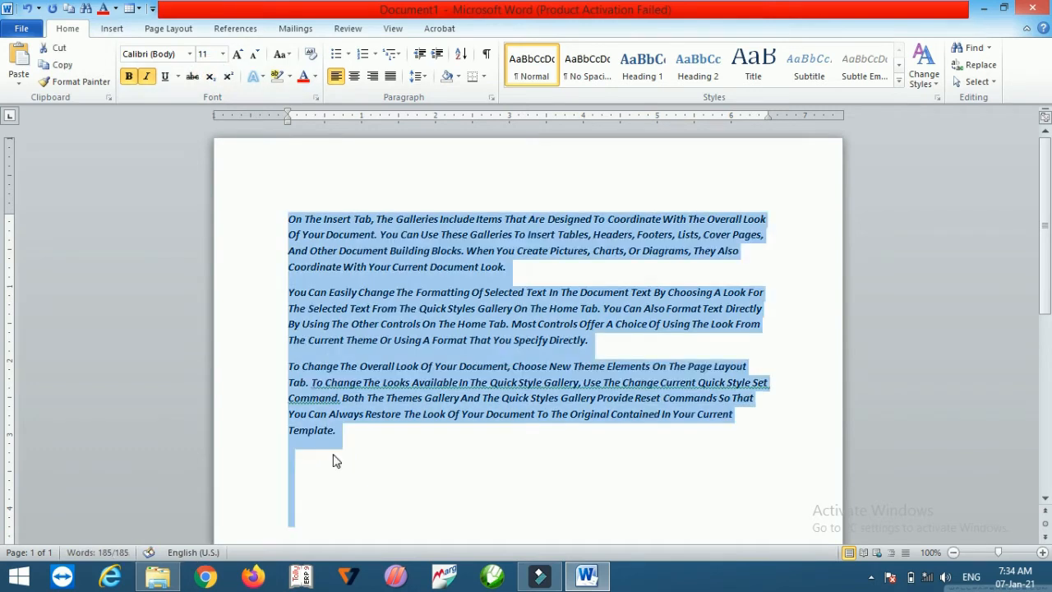
key(shift+Left)
key(shift+Left)
key(shift+Left)
key(shift+Left)
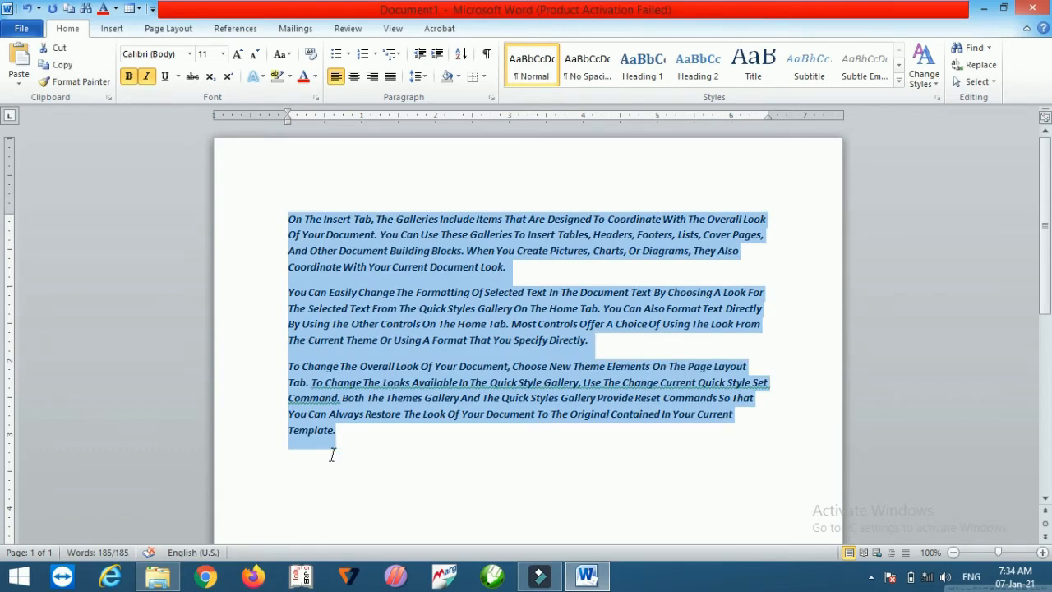
click(260, 75)
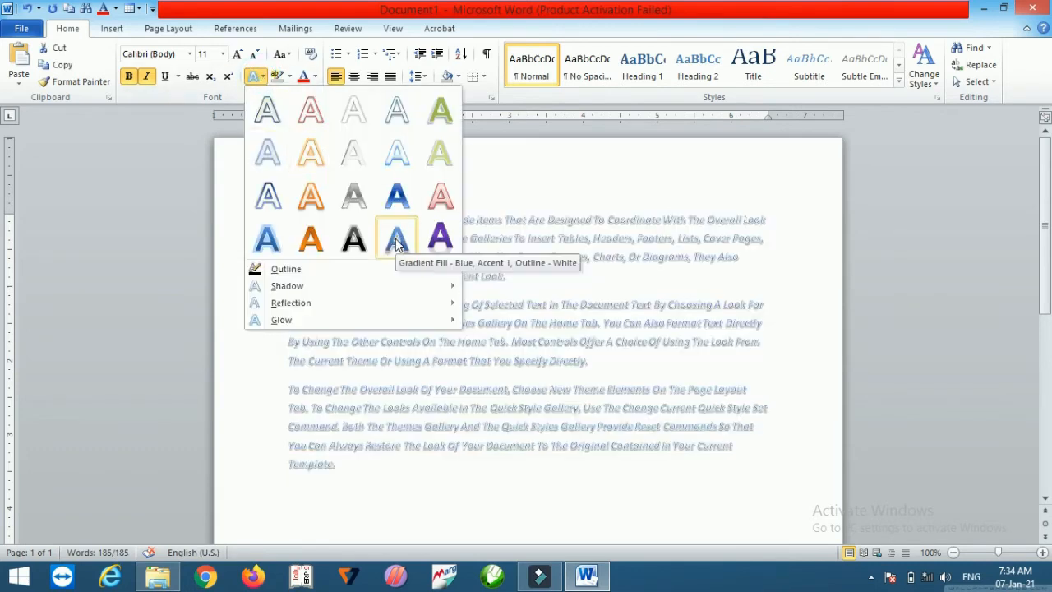
click(442, 113)
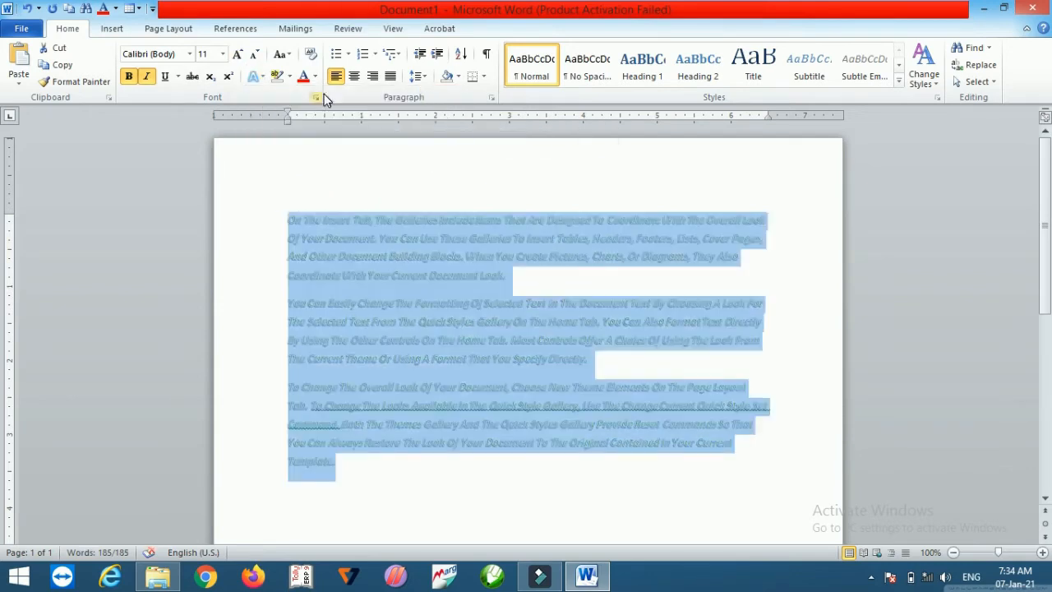
Step: Highlight all the selected text in bright green
click(289, 76)
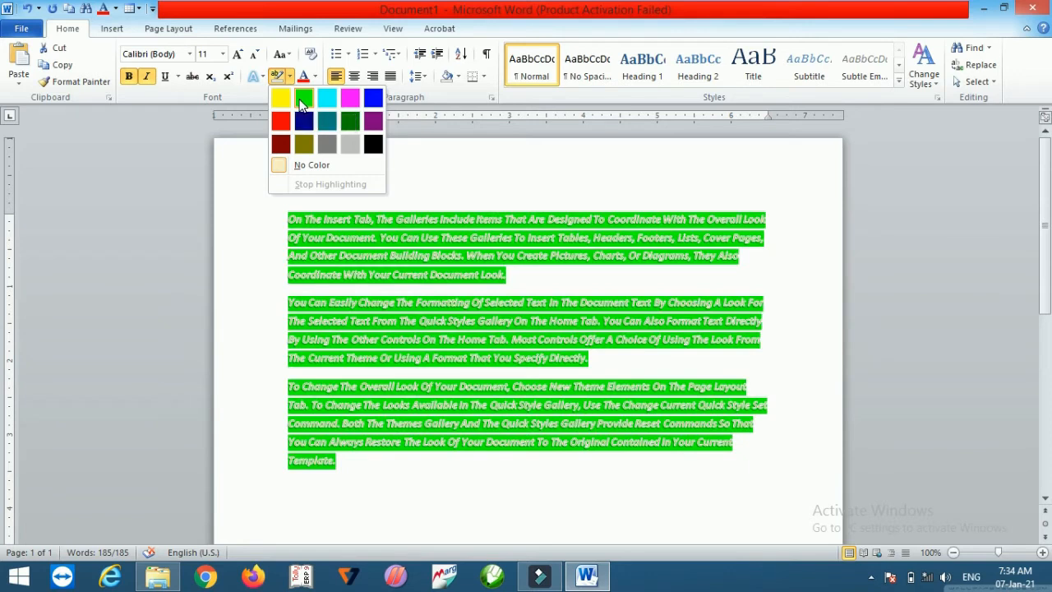
click(303, 100)
click(315, 77)
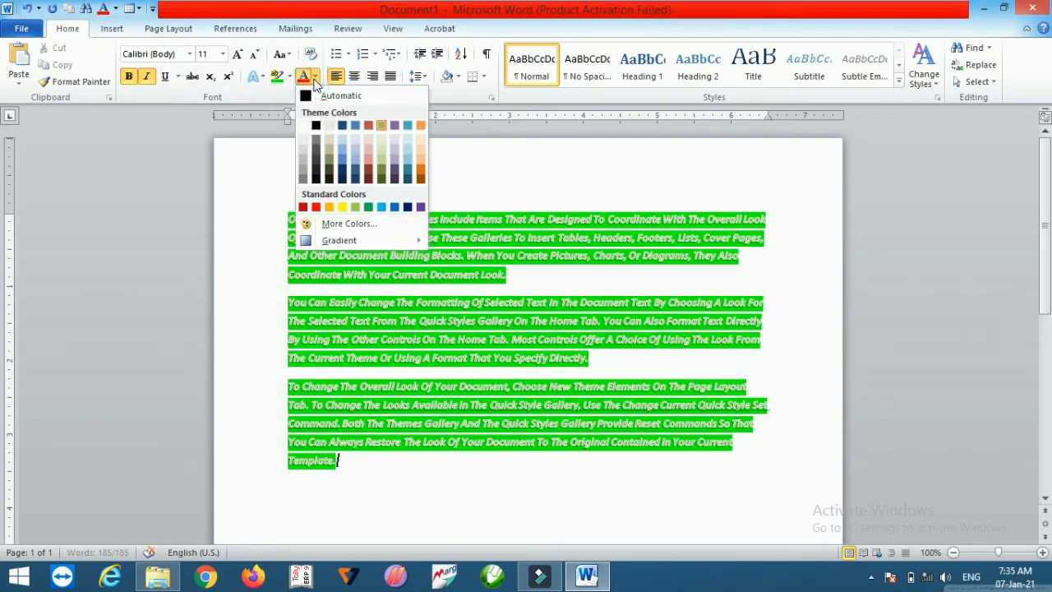
click(447, 380)
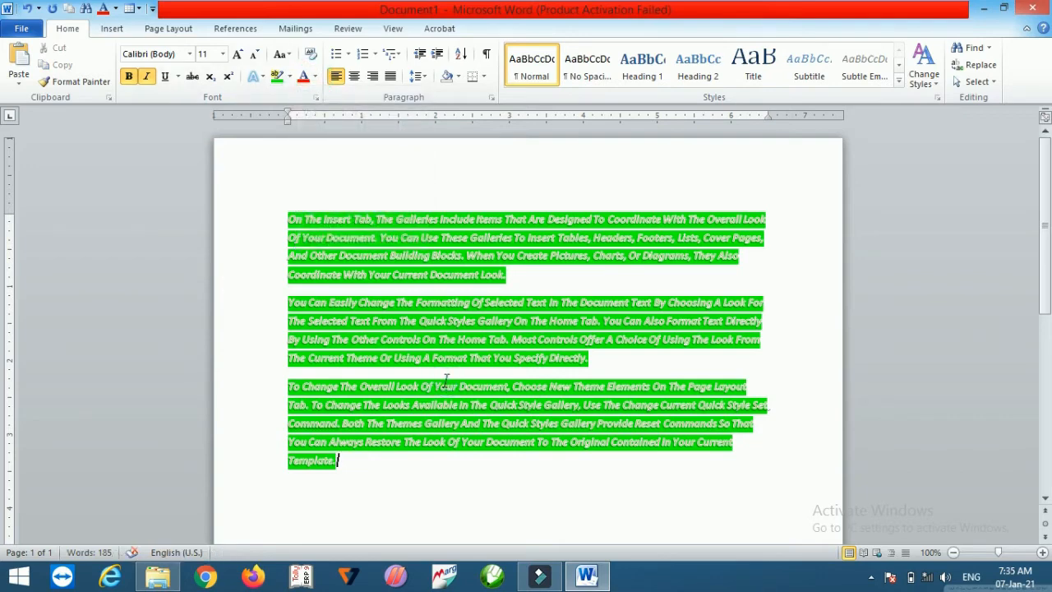
Step: Select the three paragraphs and set their font colour to red
key(ctrl+a)
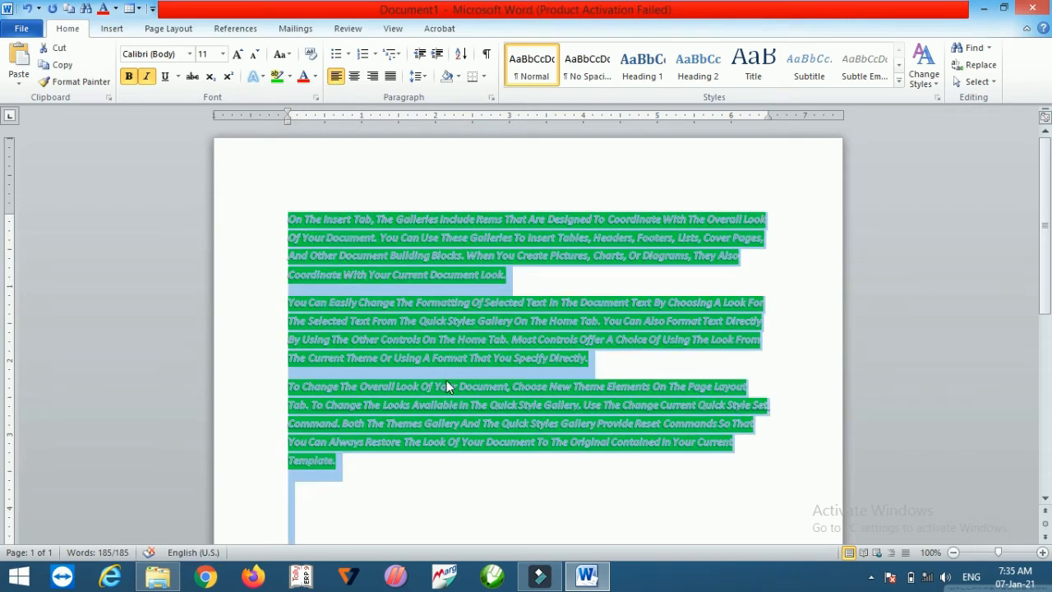
key(shift+Up)
key(shift+Up)
key(shift+Up)
click(316, 77)
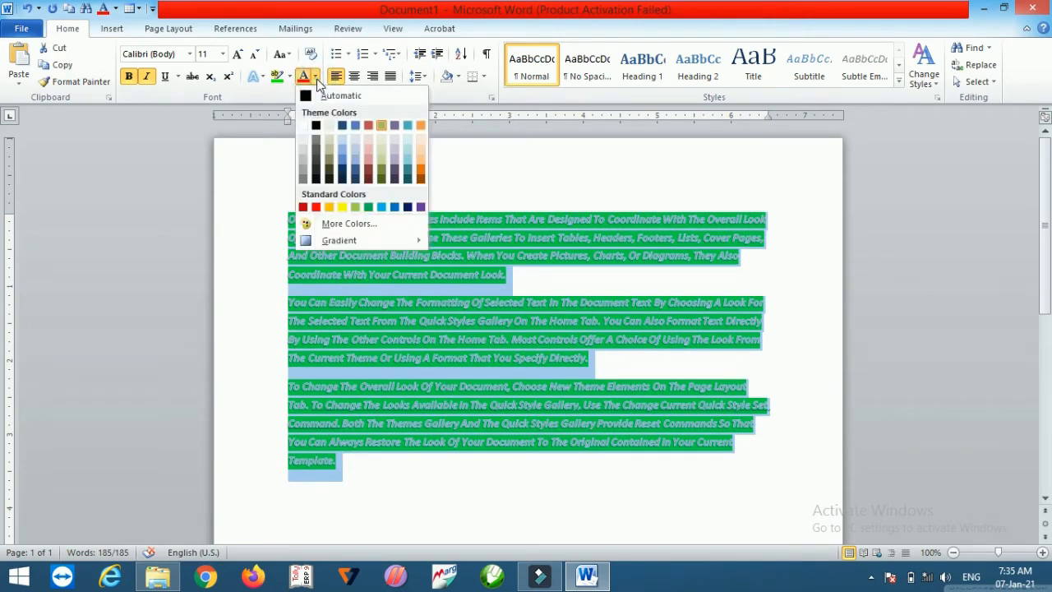
click(315, 206)
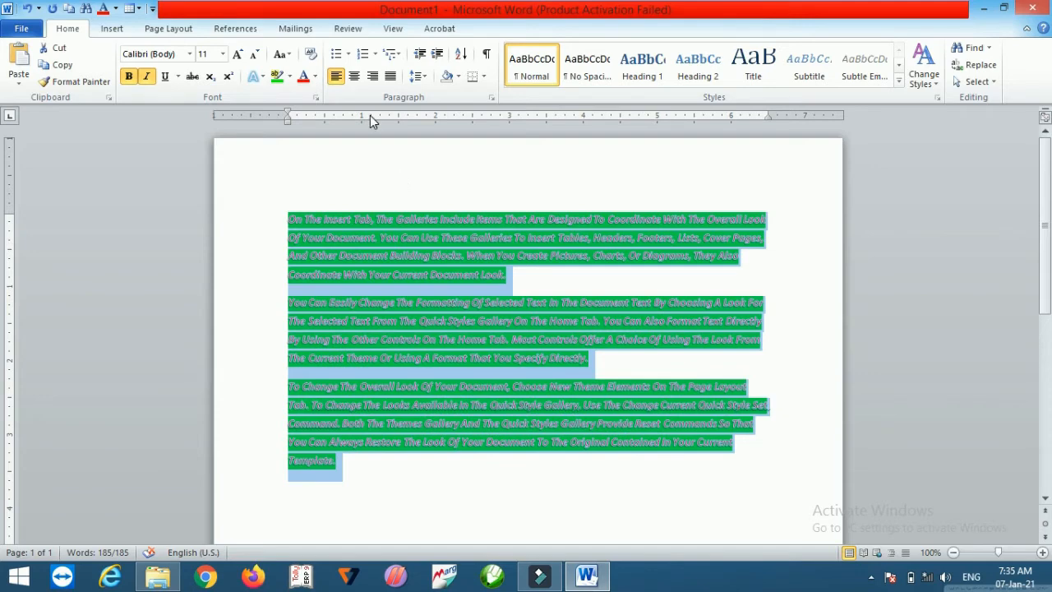
Step: Clear all formatting from the text and set its highlight to No Color
click(311, 56)
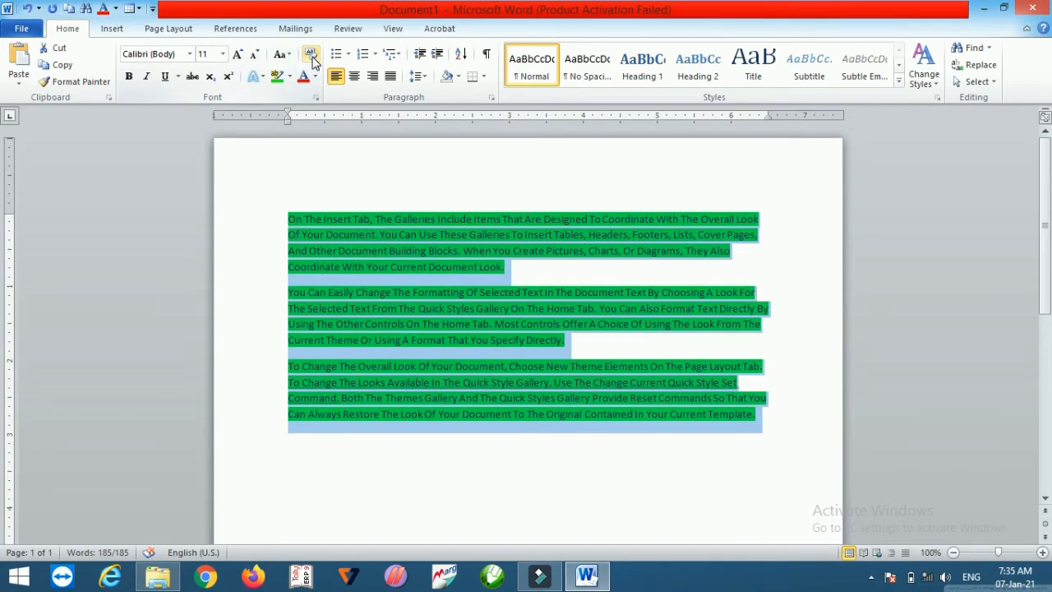
key(ctrl+a)
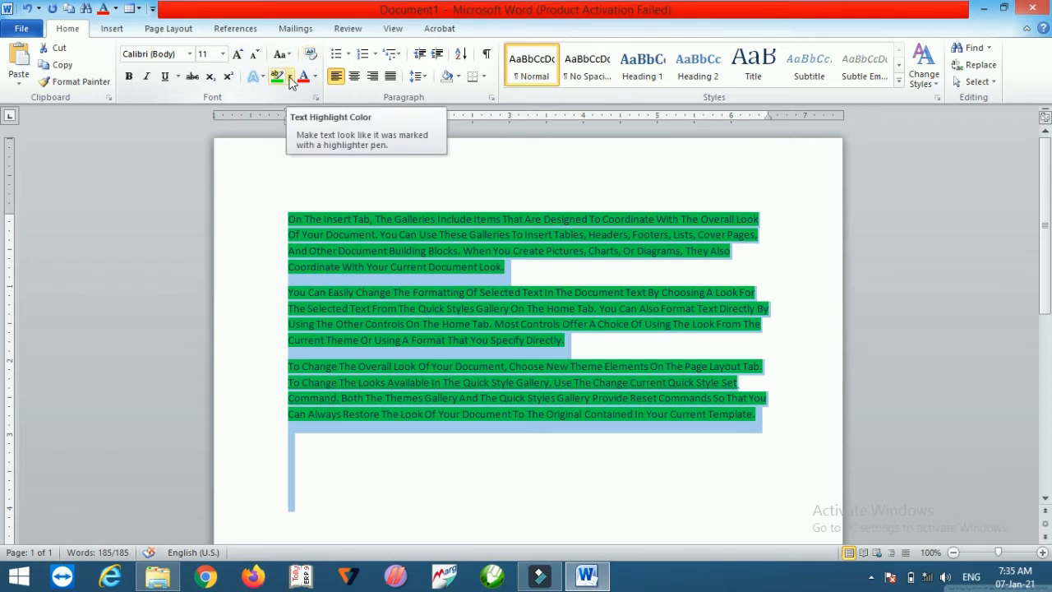
click(290, 77)
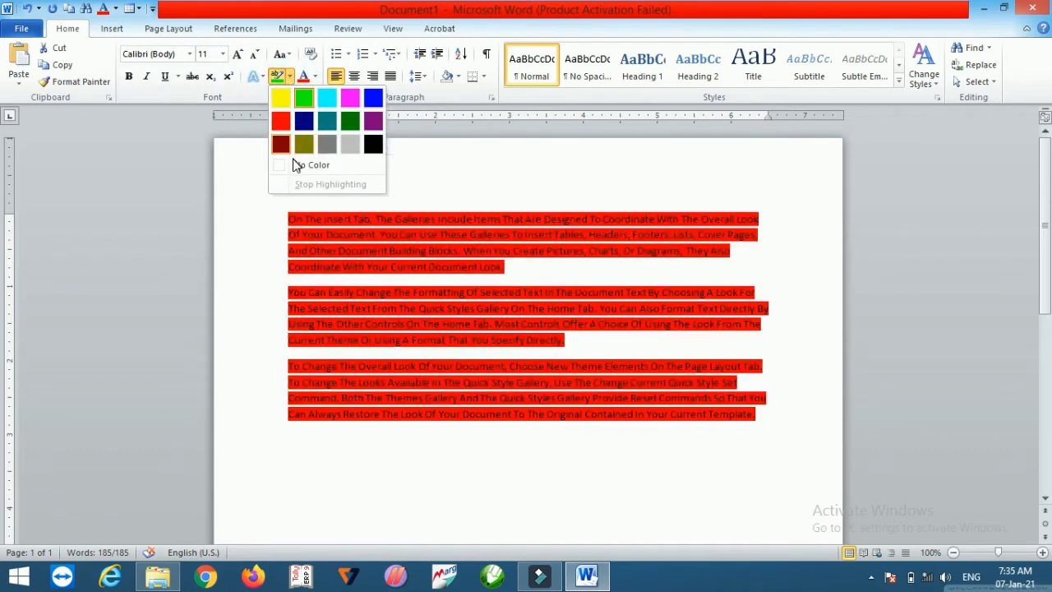
click(304, 167)
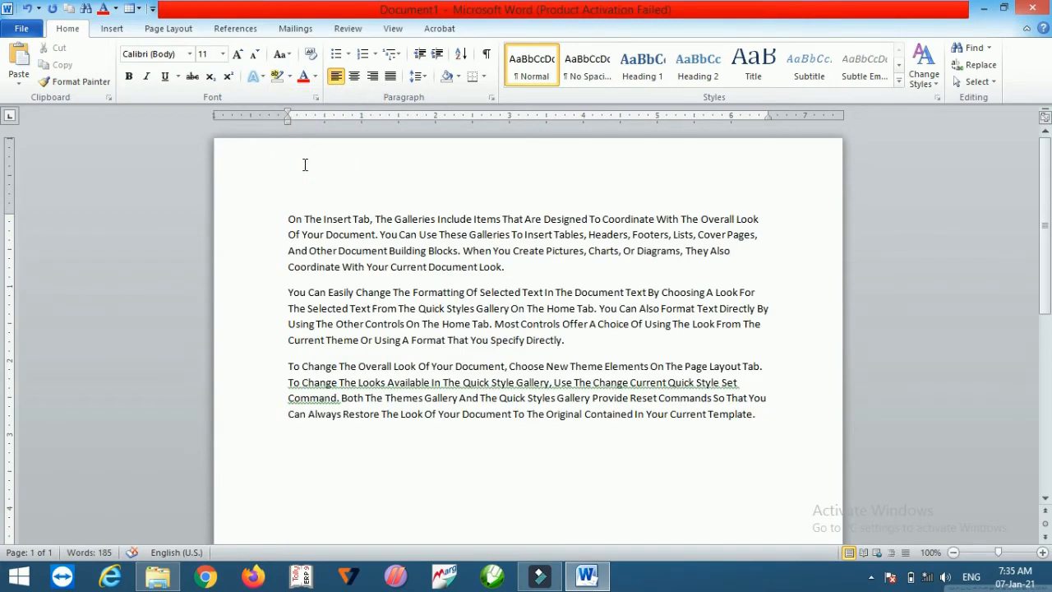
Step: Select the three paragraphs and open the Define New Bullet symbol picker
key(ctrl+a)
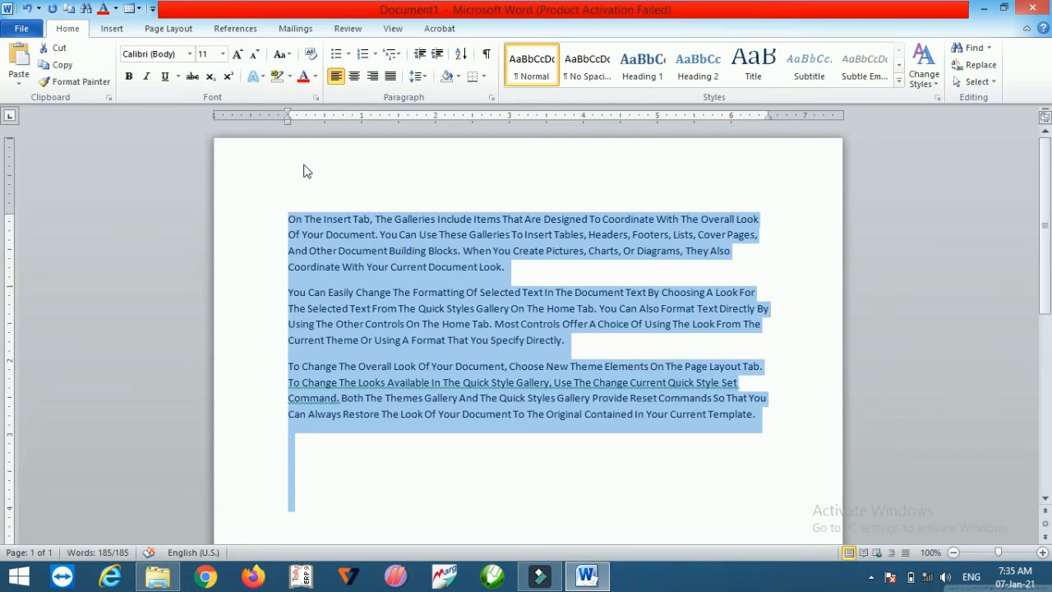
key(shift+Up)
key(shift+Up)
key(shift+Up)
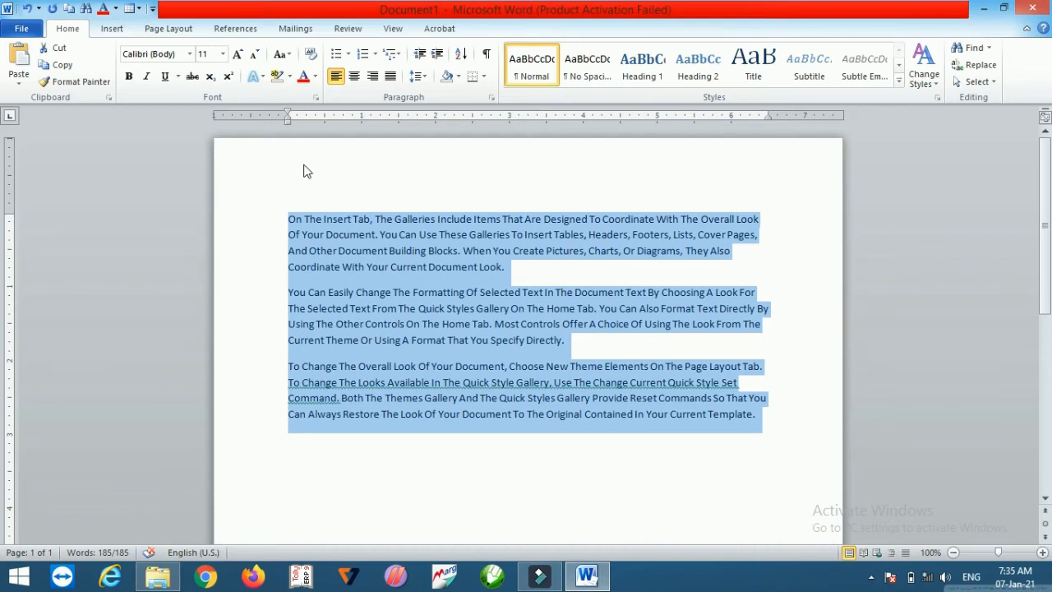
click(350, 55)
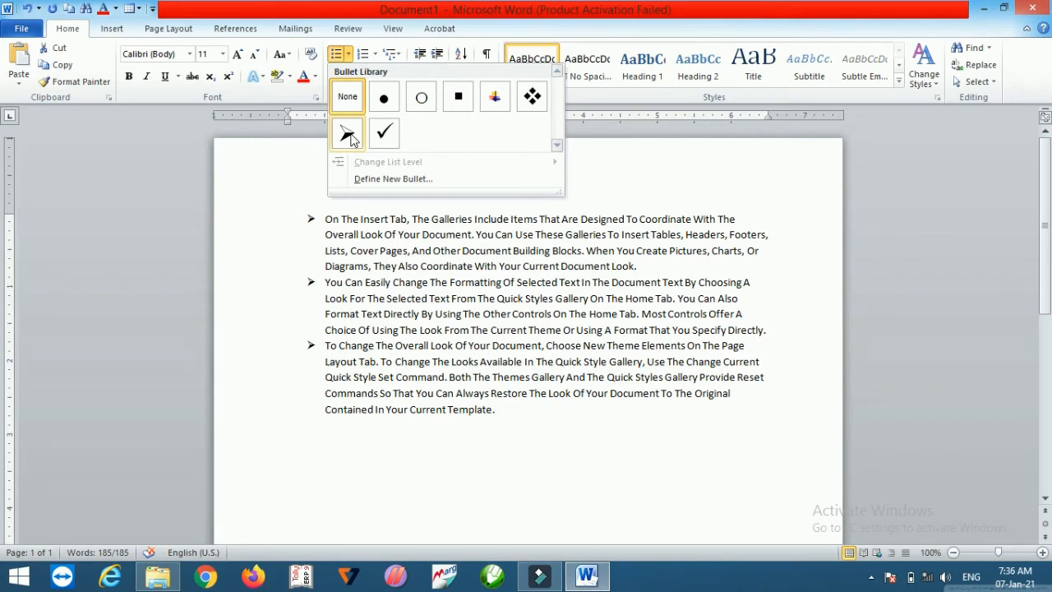
click(372, 178)
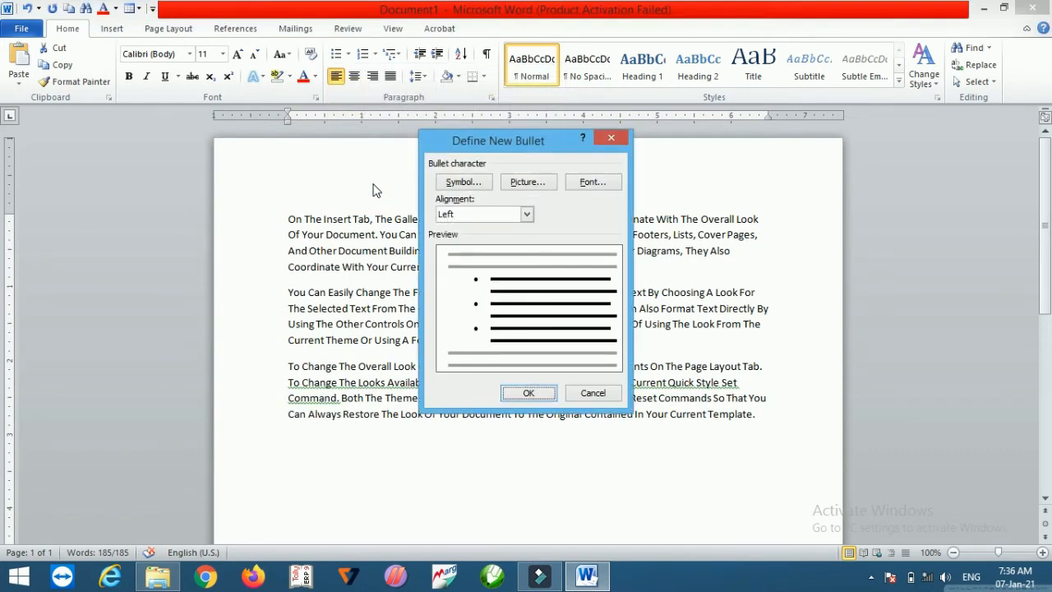
click(446, 182)
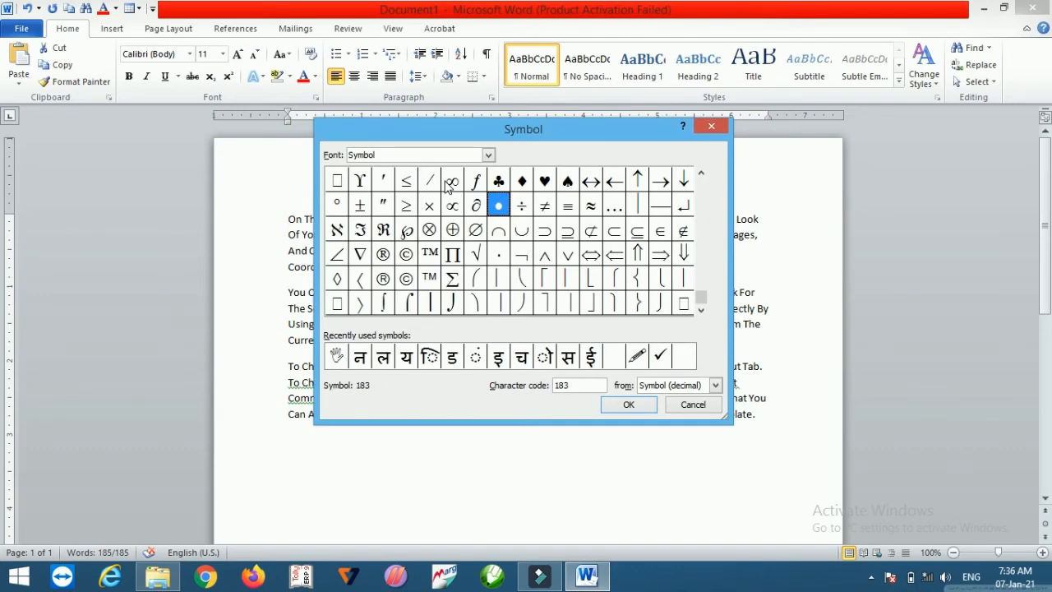
Step: Choose the left-right arrow symbol from the Symbol font as the new bullet character
click(700, 175)
click(701, 174)
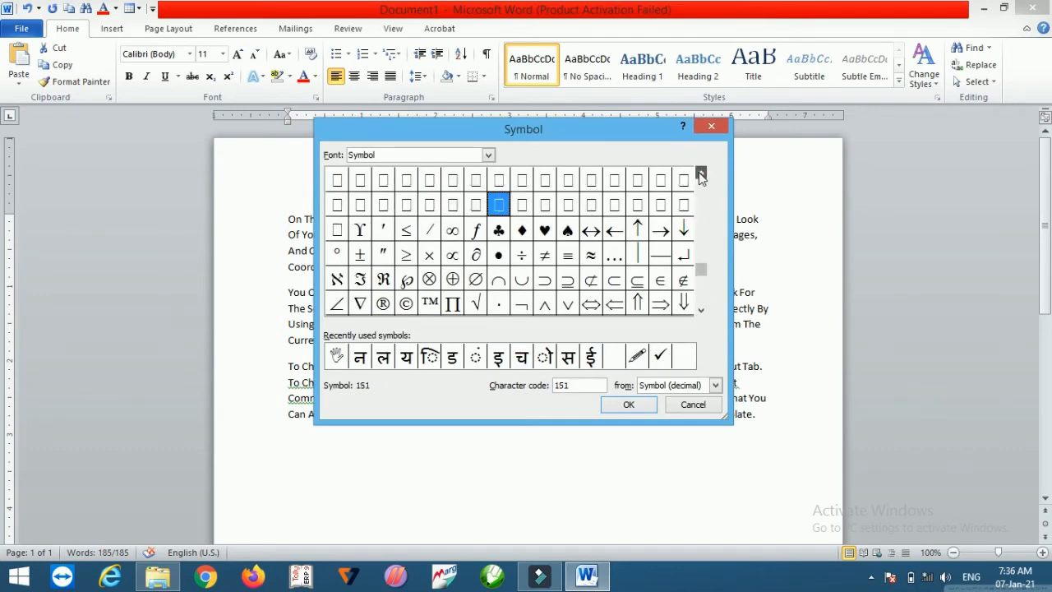
click(700, 174)
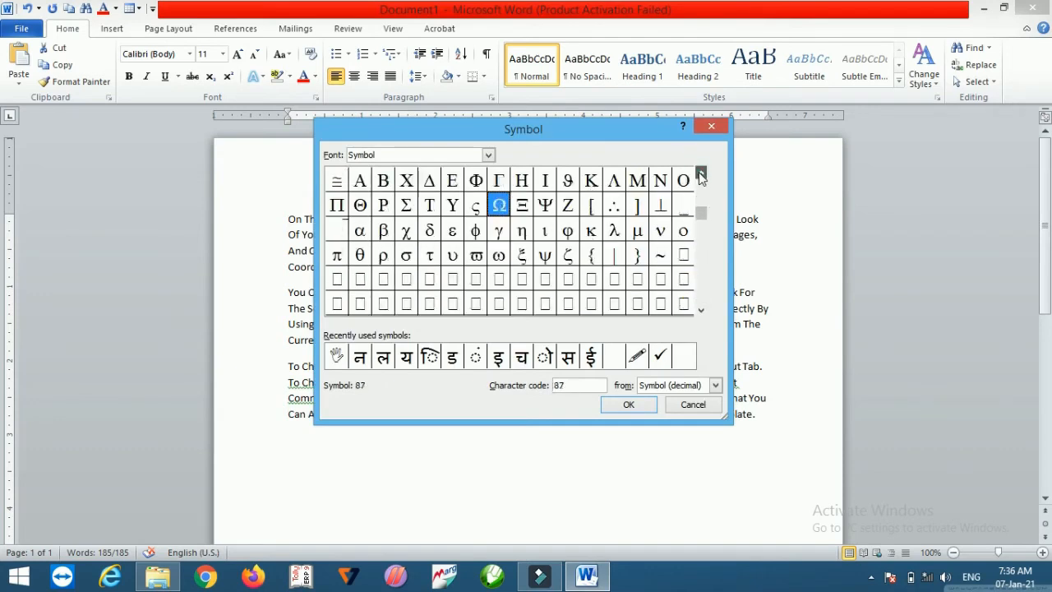
click(699, 227)
click(699, 226)
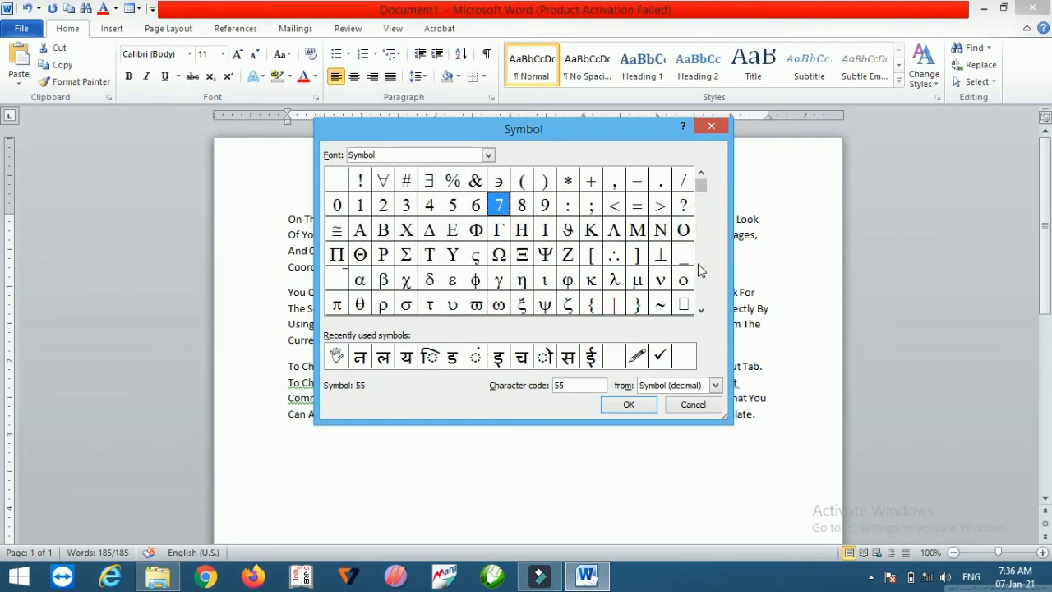
click(699, 265)
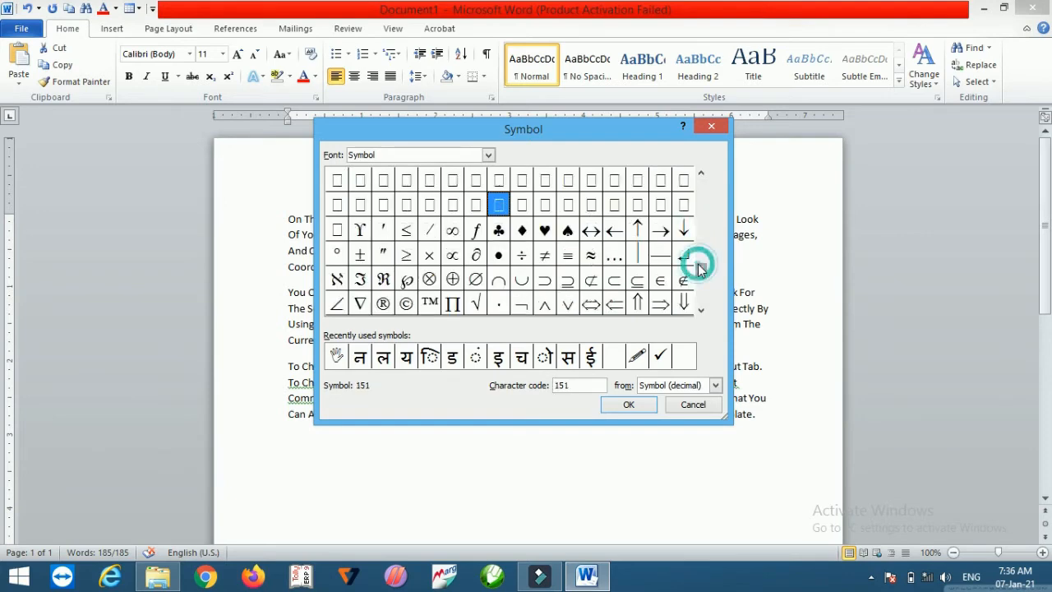
click(592, 232)
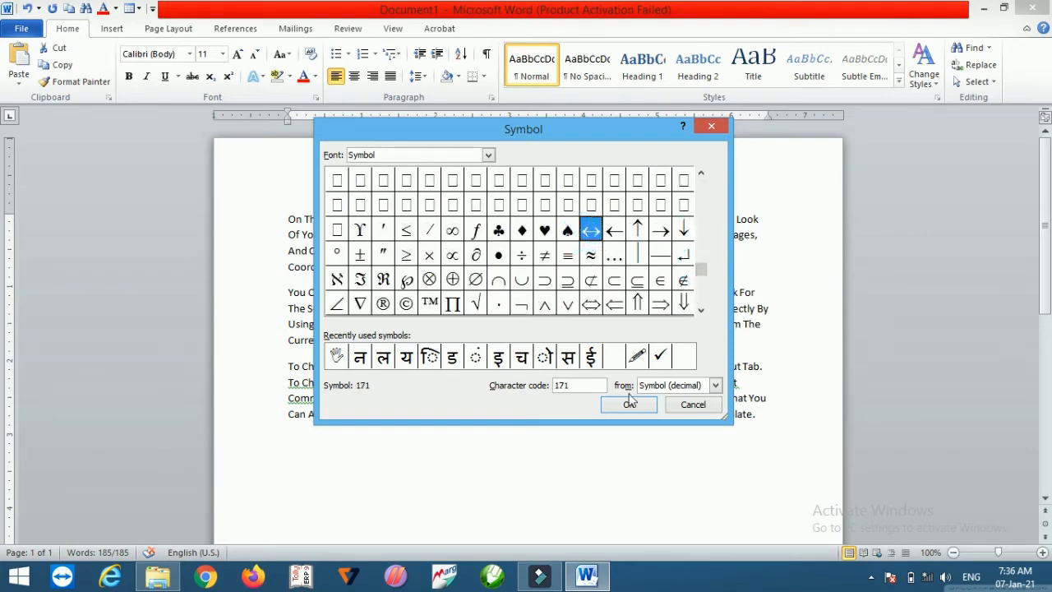
click(630, 402)
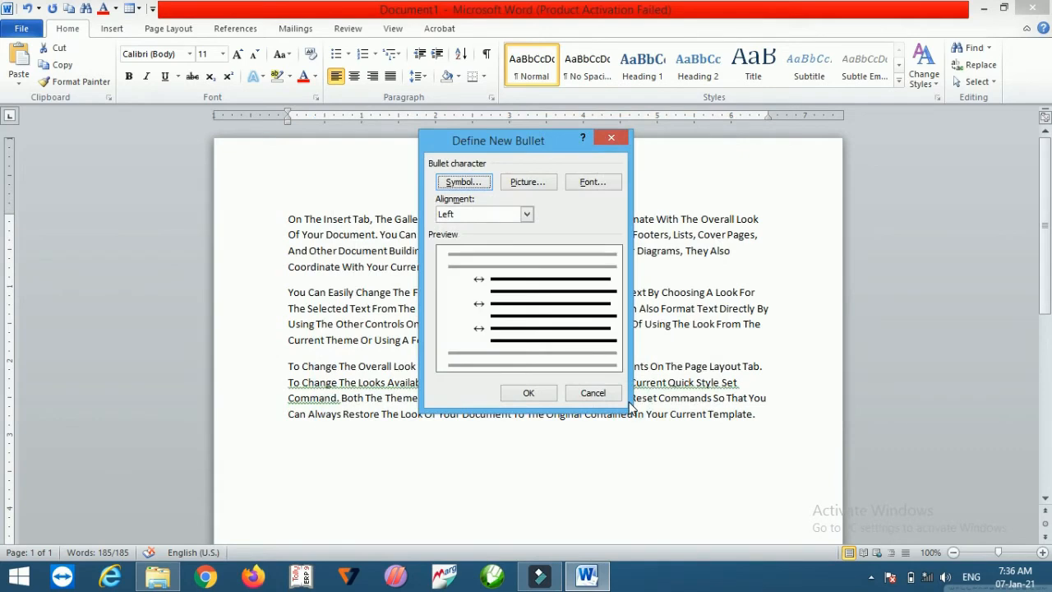
Step: Pick the first picture from the Picture Bullet gallery and apply it as the bullet for the three paragraphs
click(541, 182)
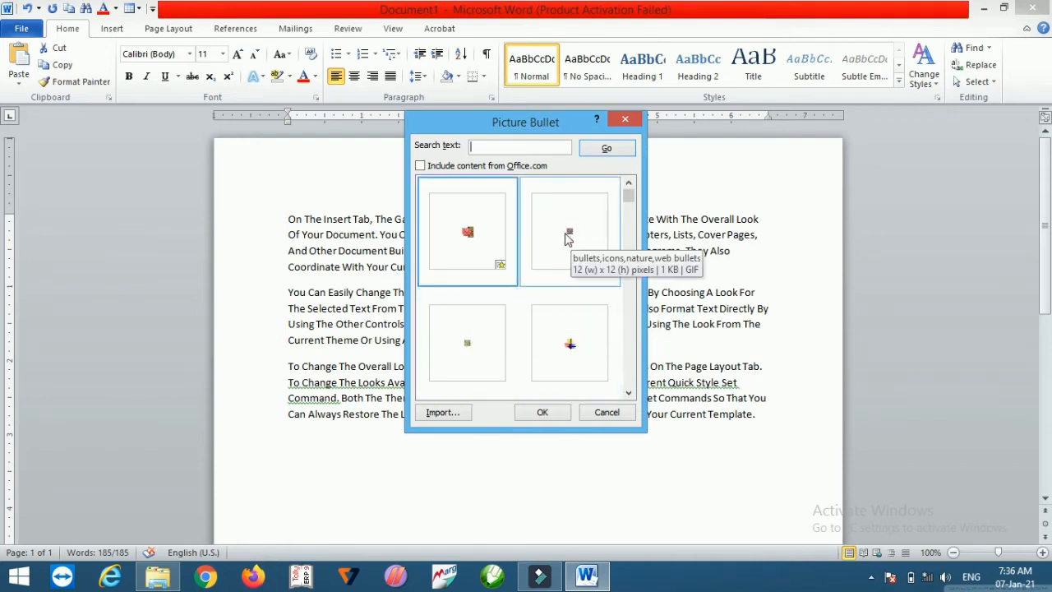
click(568, 224)
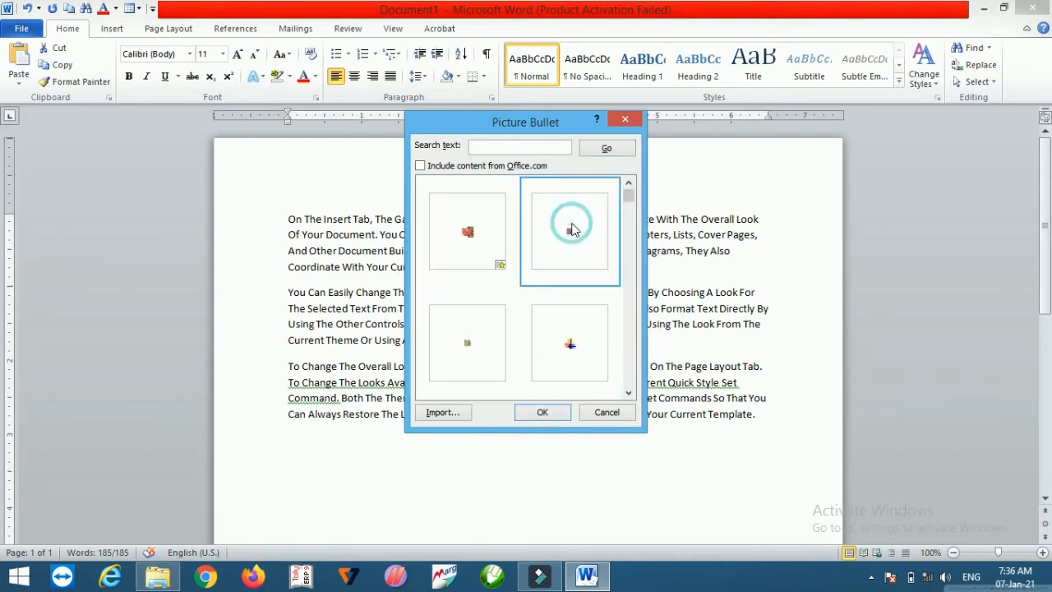
click(474, 219)
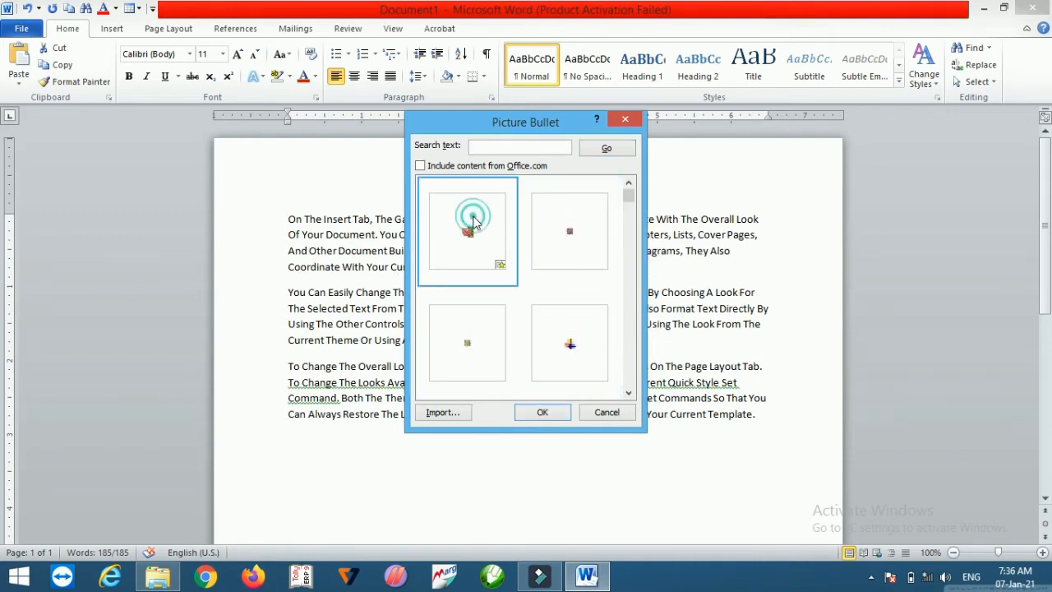
click(559, 416)
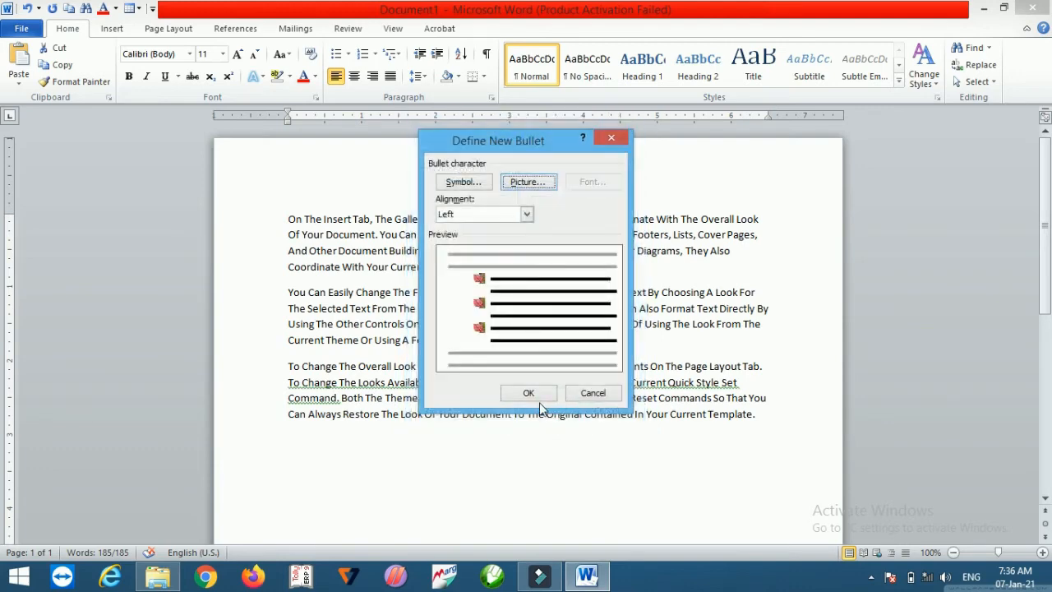
click(535, 394)
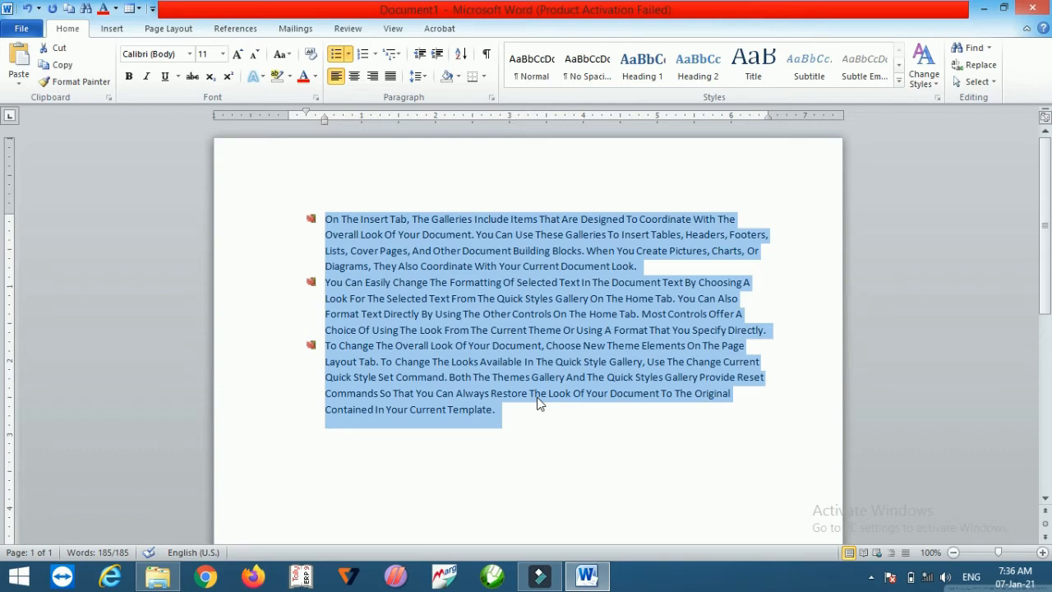
Step: Define a new picture bullet by importing the big-bro image from the Desktop and apply it to the paragraphs
click(349, 54)
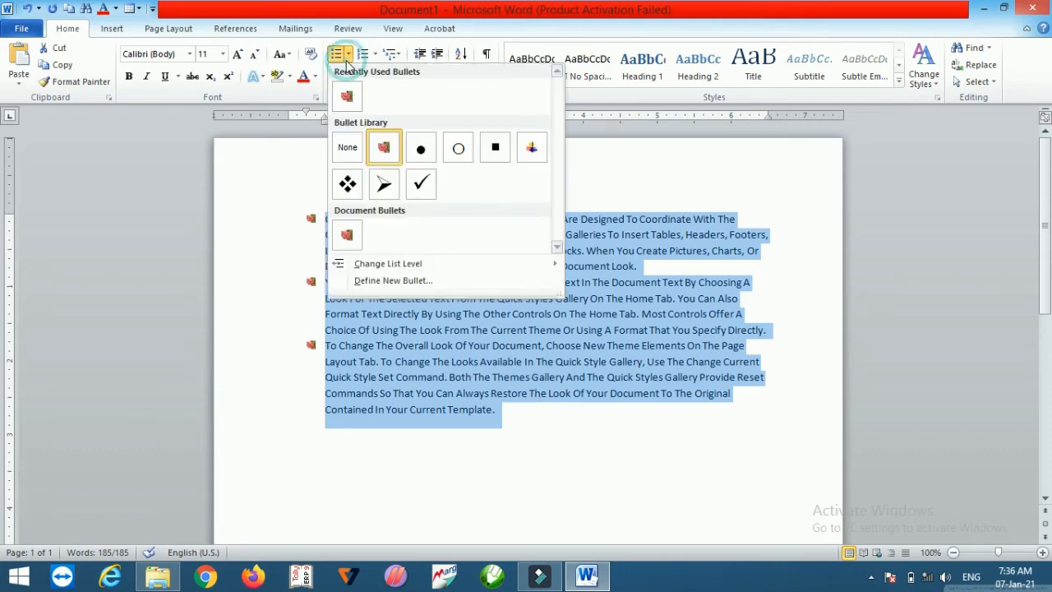
click(384, 282)
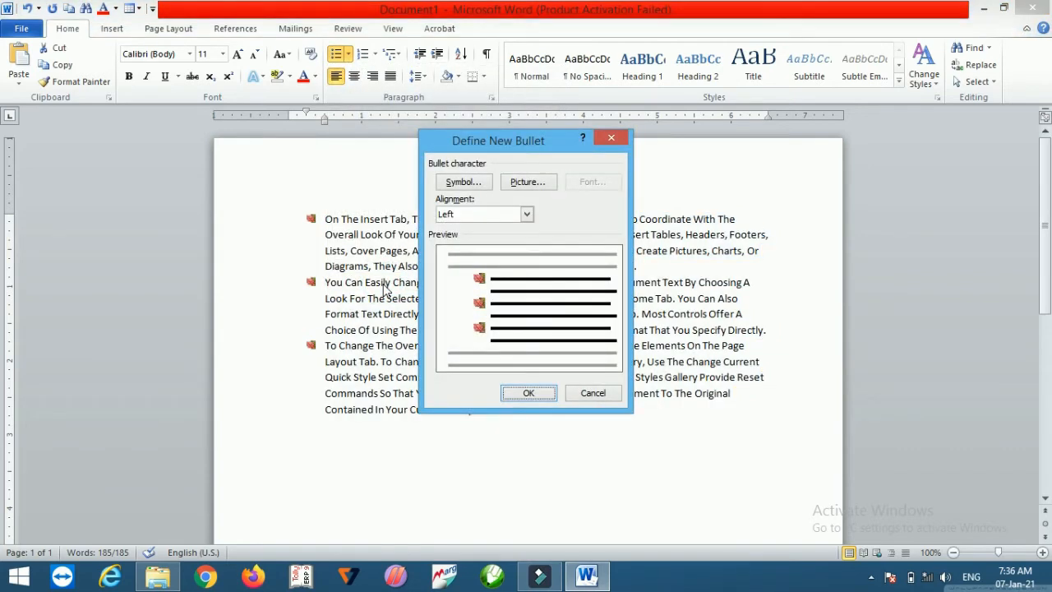
click(533, 183)
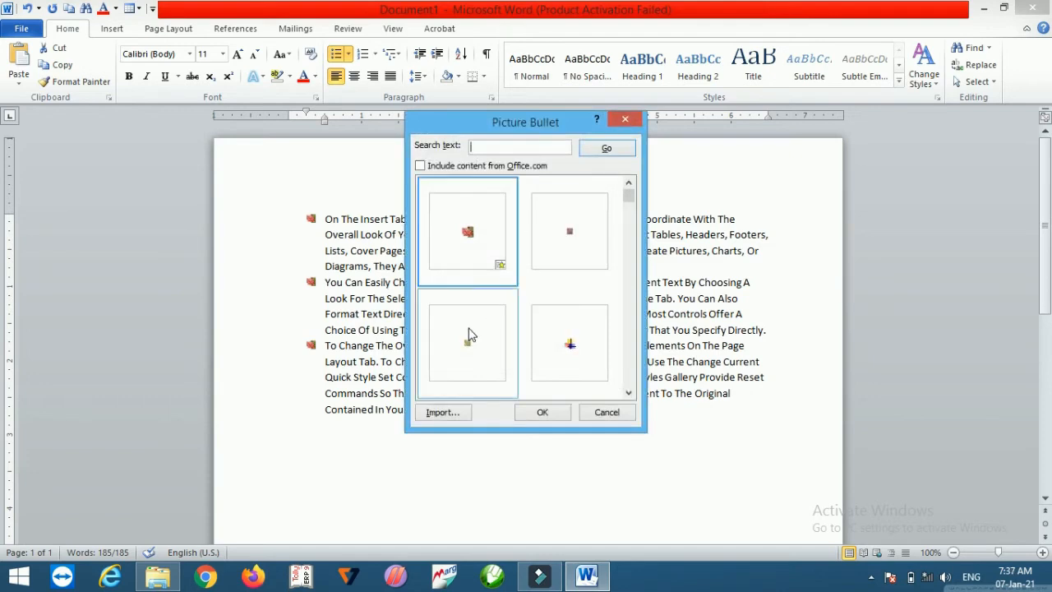
click(442, 414)
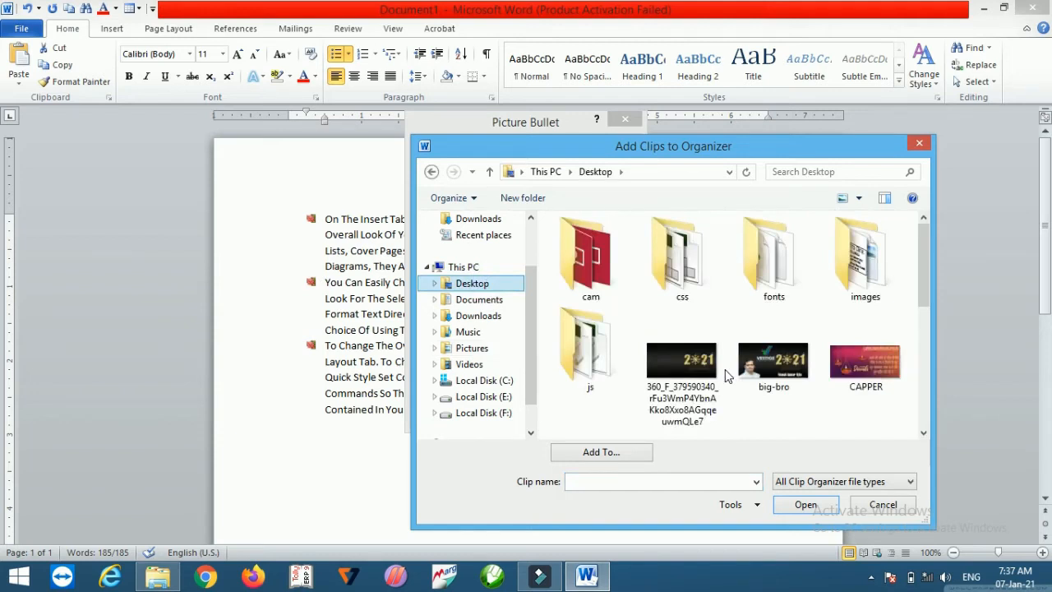
click(769, 366)
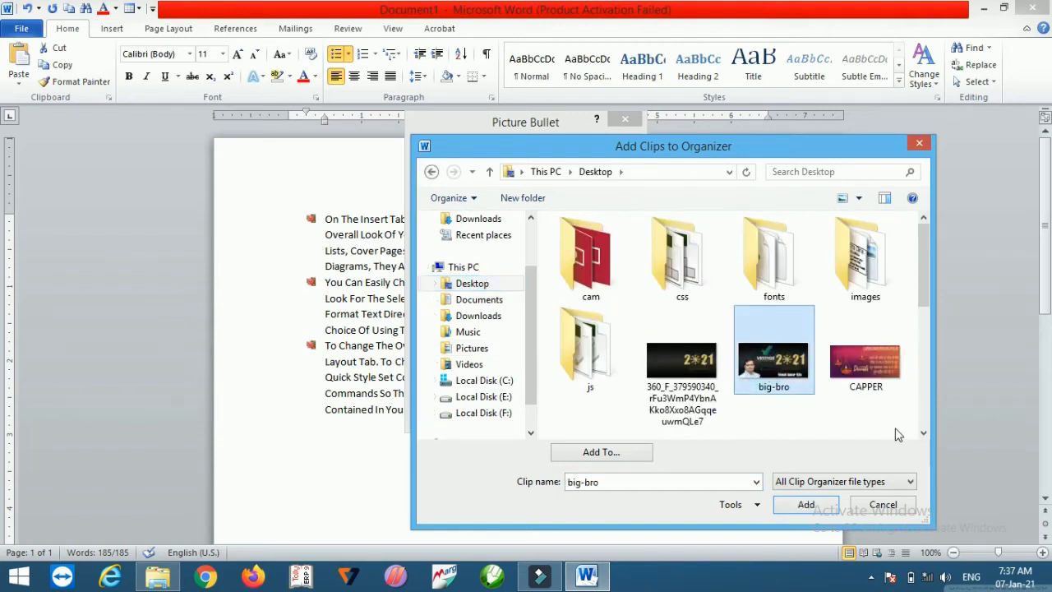
click(806, 505)
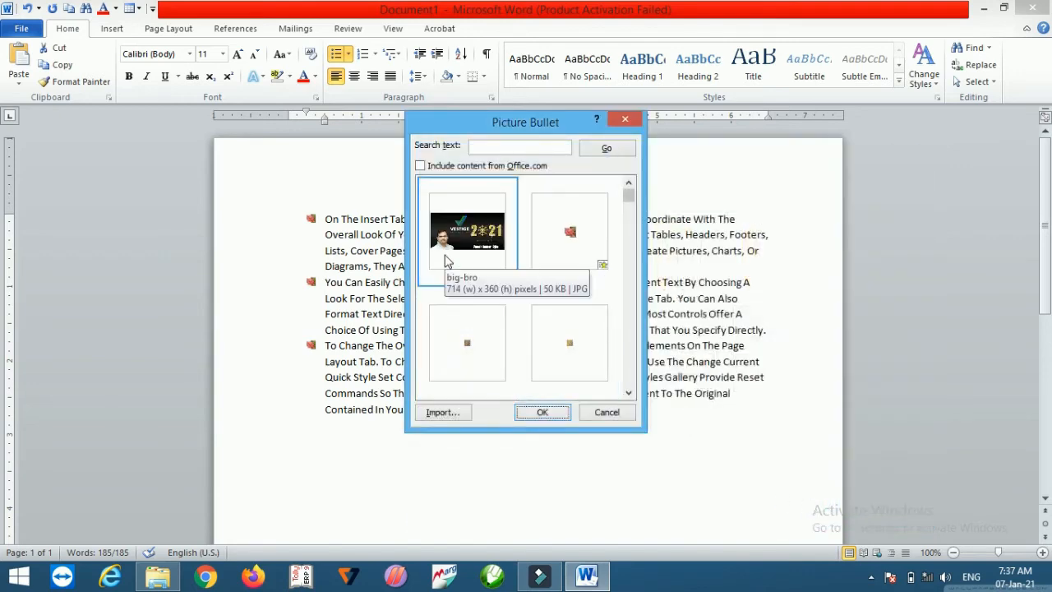
click(541, 412)
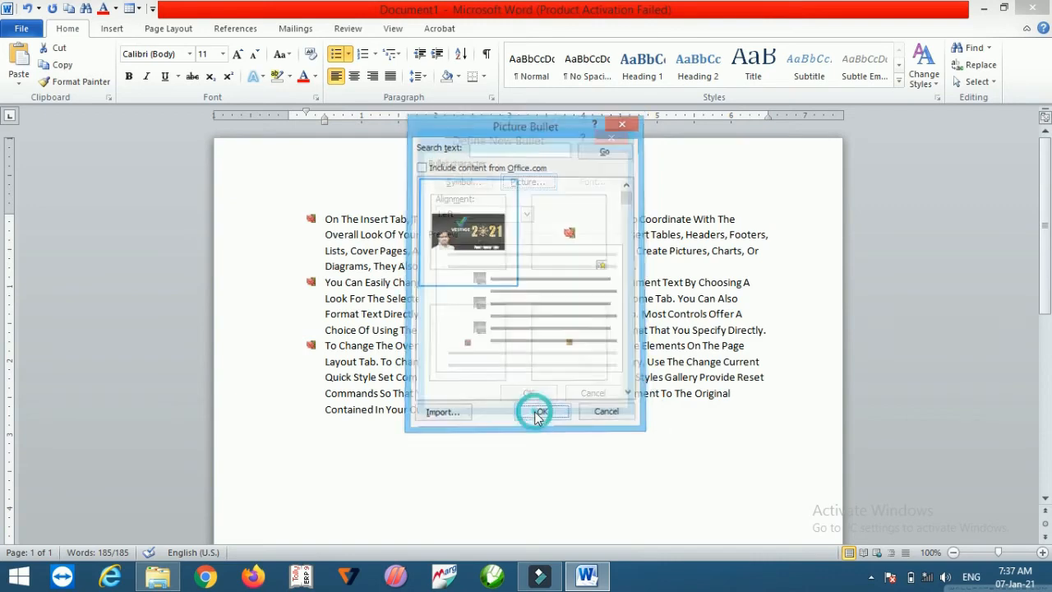
click(530, 395)
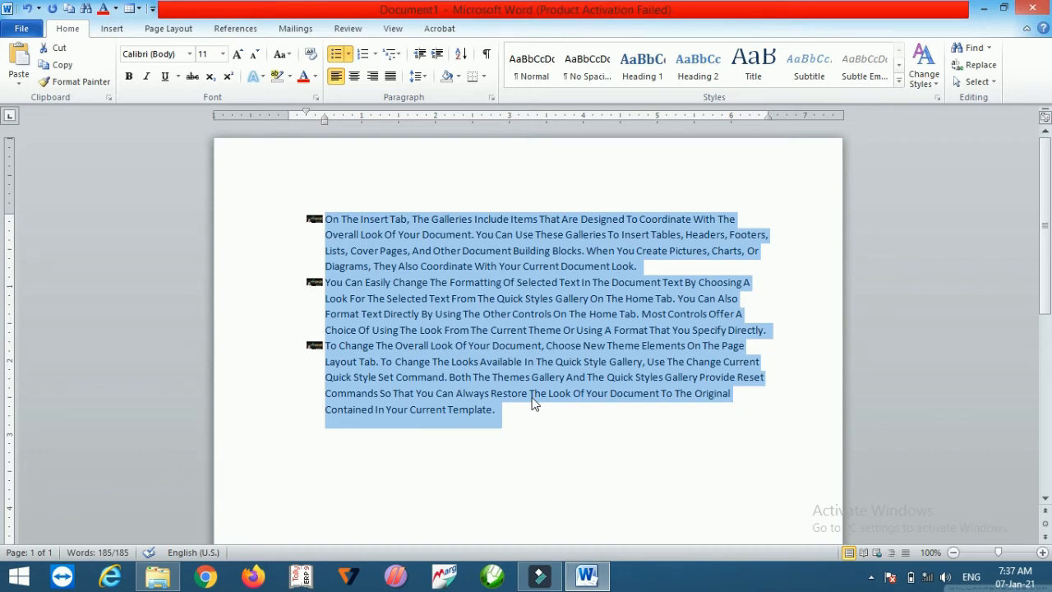
Step: Define a new number format for the paragraphs using the क, ख, ग, … number style
click(374, 54)
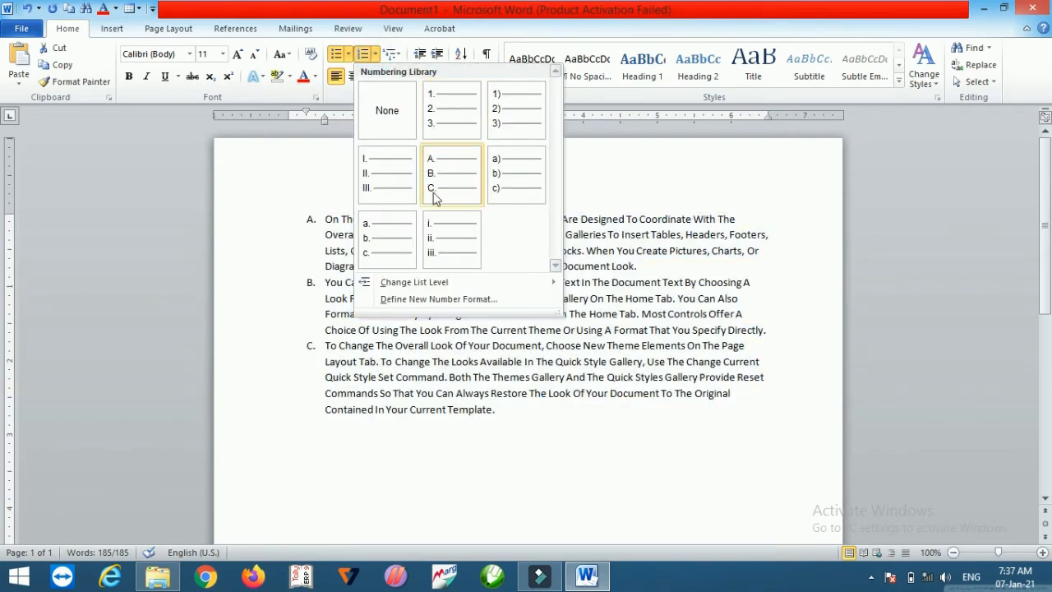
click(405, 301)
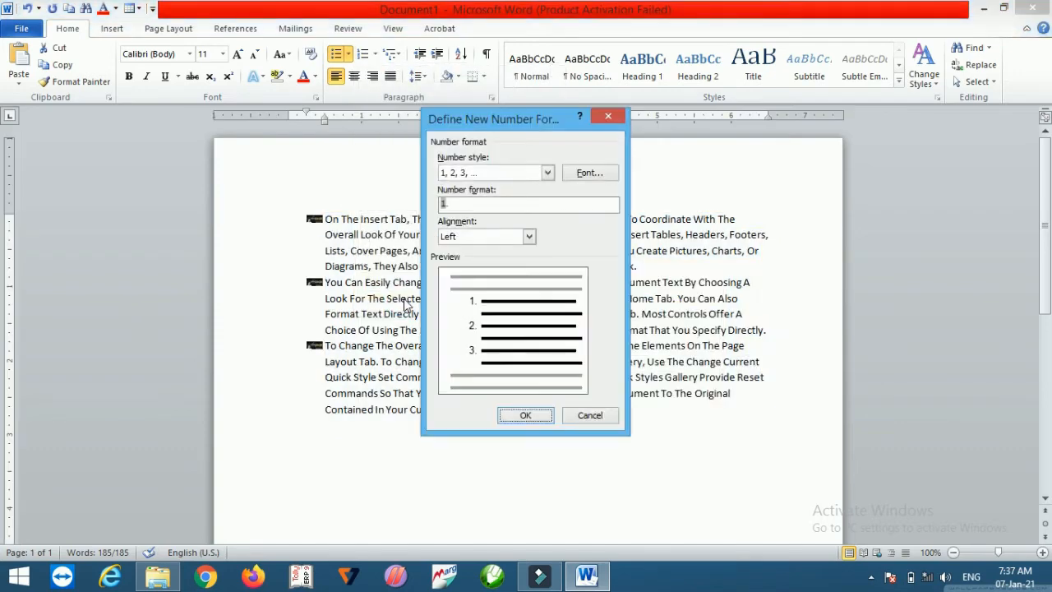
click(547, 173)
scroll(551, 236, down, 4)
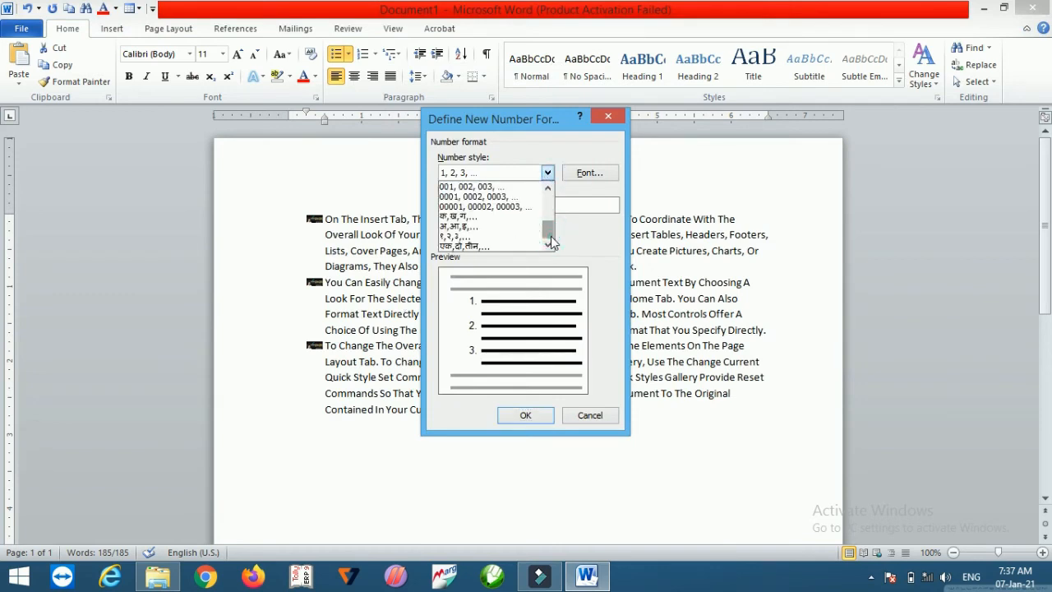
click(461, 216)
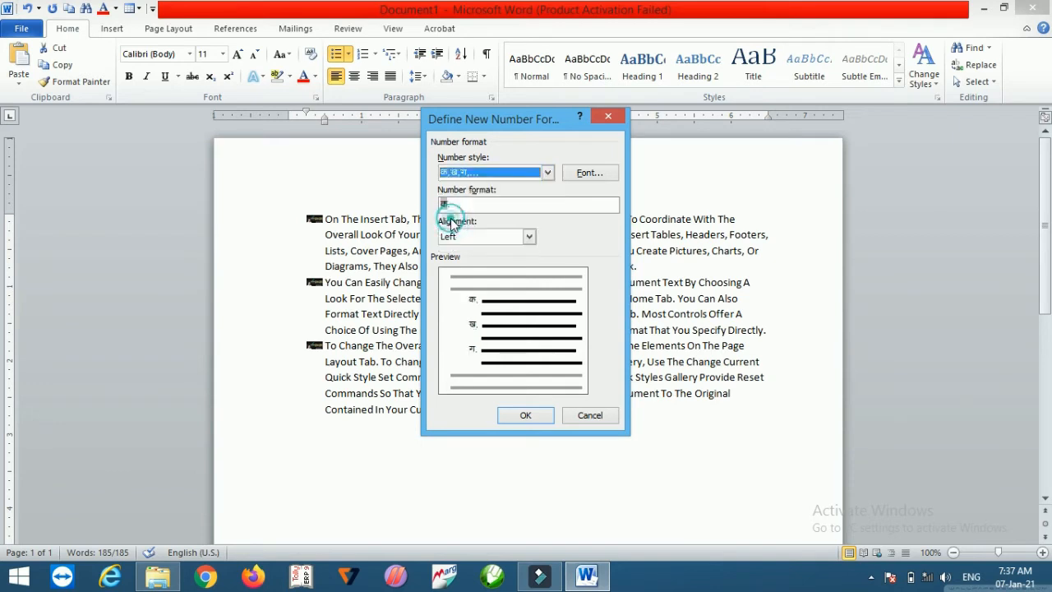
click(511, 416)
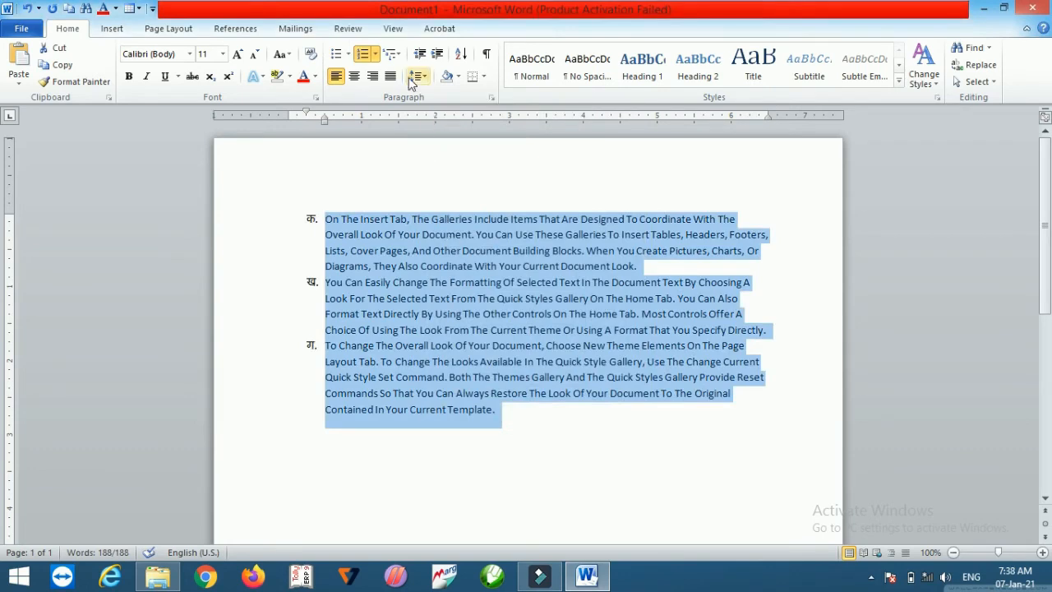
Step: Apply the 1 Heading 1 / 1.1 Heading 2 multilevel list to the selected paragraphs
click(394, 54)
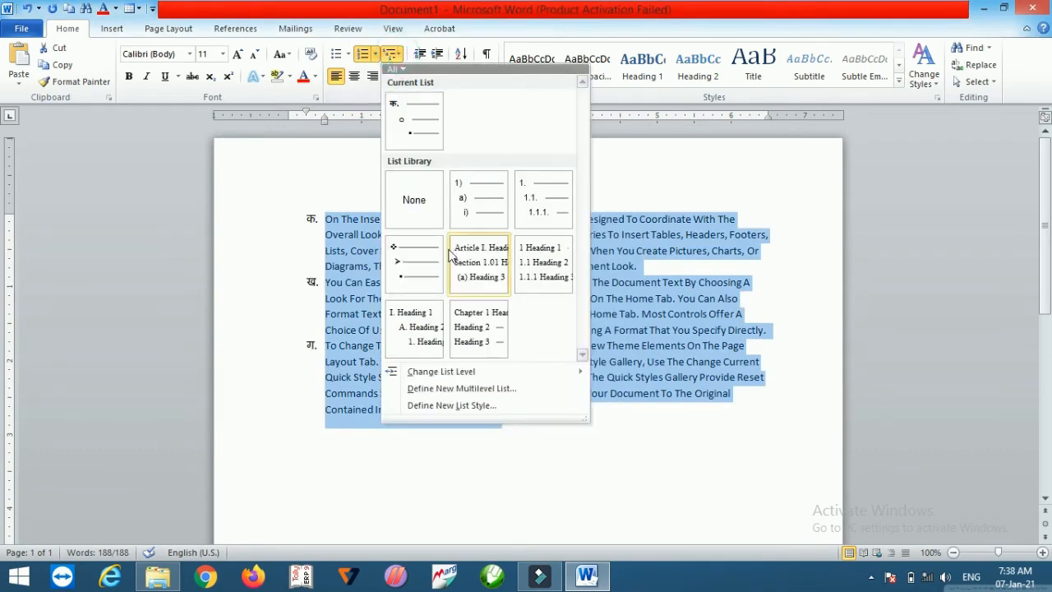
click(535, 266)
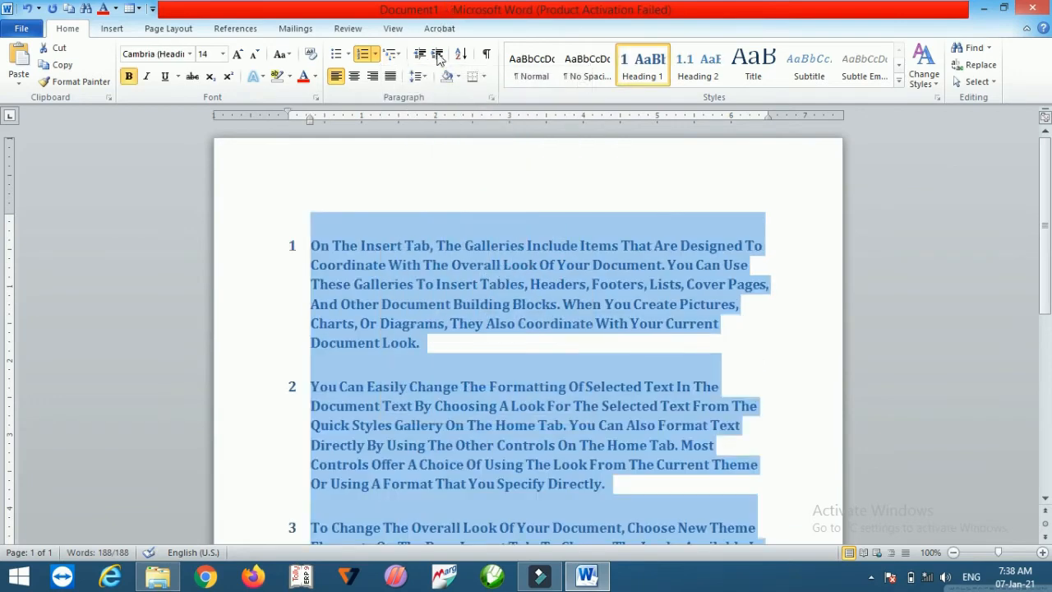
Step: Increase the list indent twice and decrease it twice
click(438, 56)
click(439, 56)
click(438, 57)
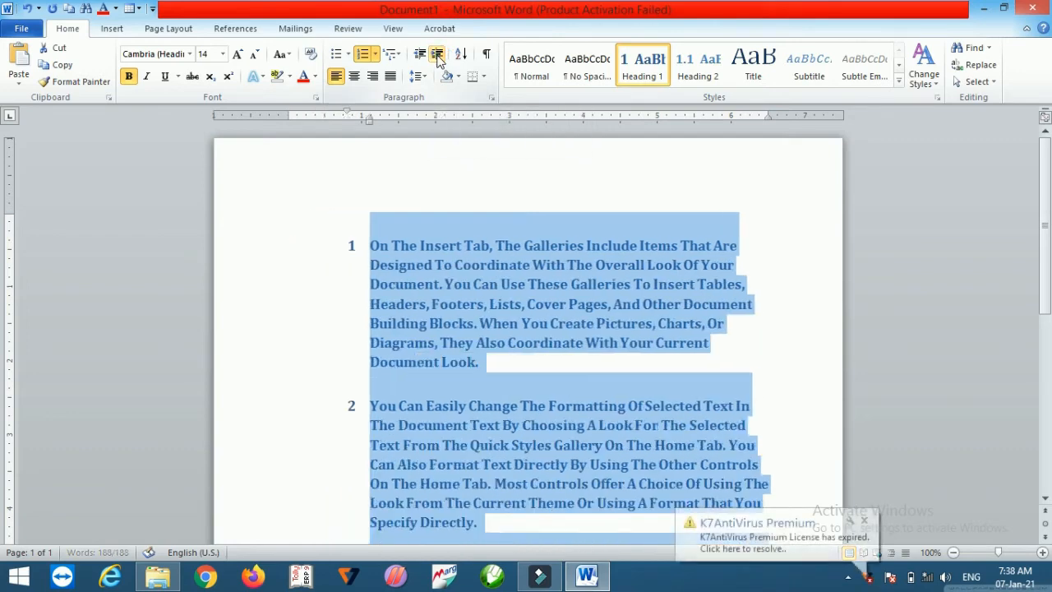
click(438, 57)
click(438, 57)
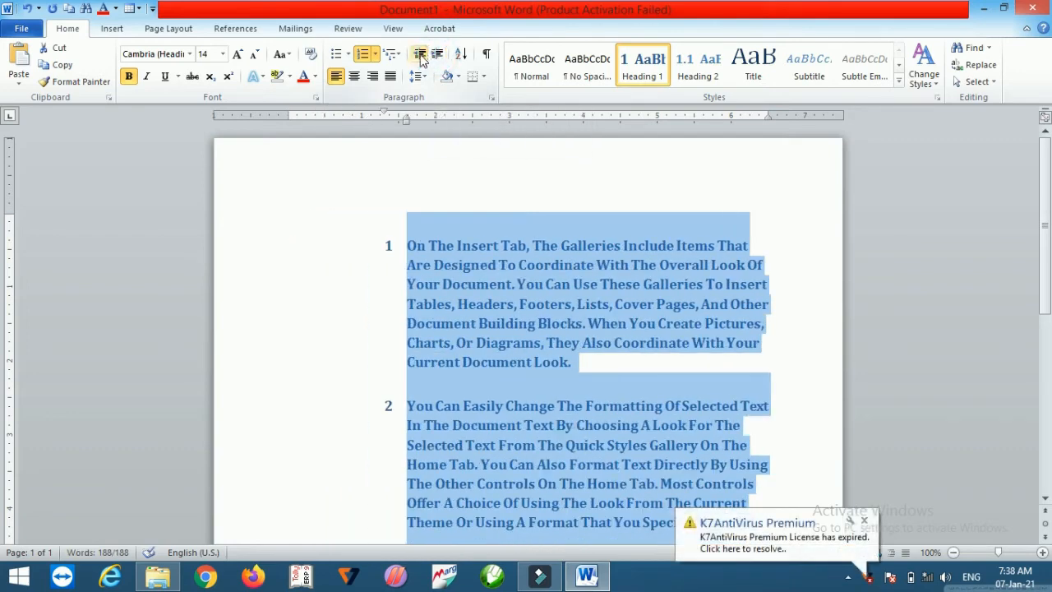
click(421, 55)
click(421, 54)
click(421, 54)
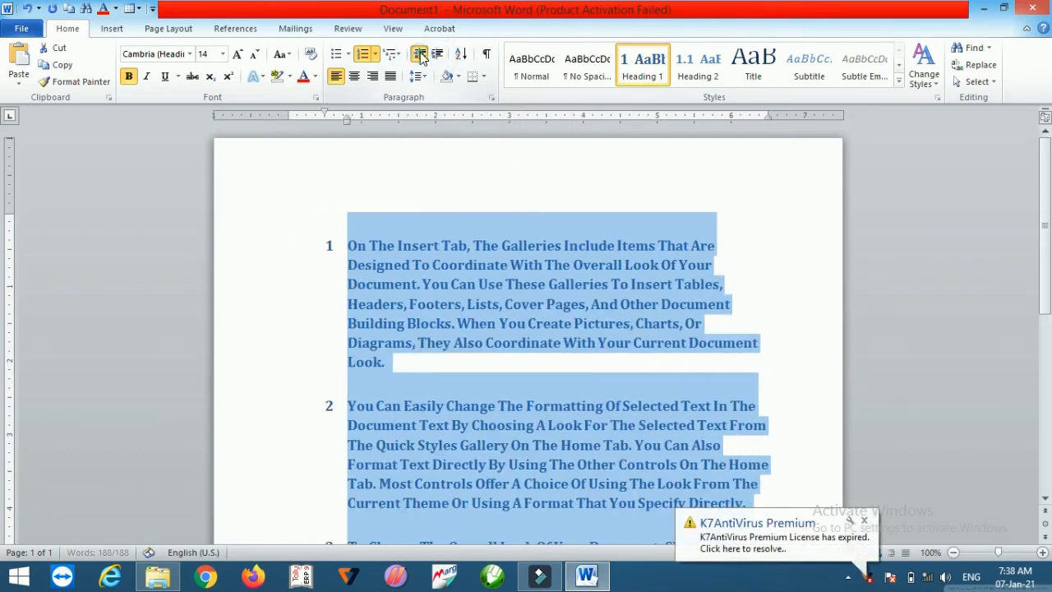
click(421, 55)
click(421, 54)
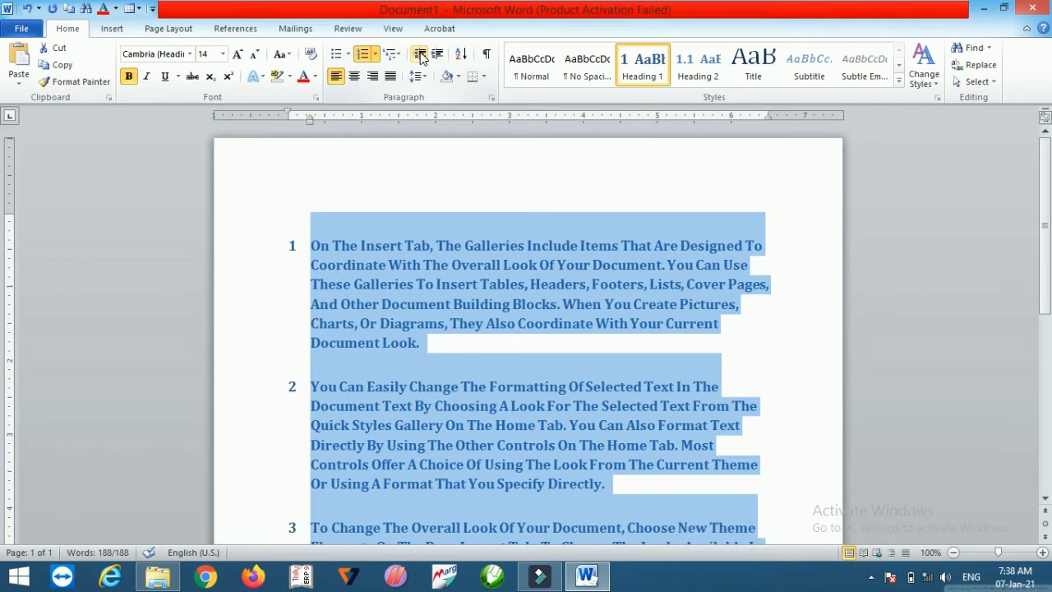
Step: Set the paragraphs' numbering to None
click(376, 54)
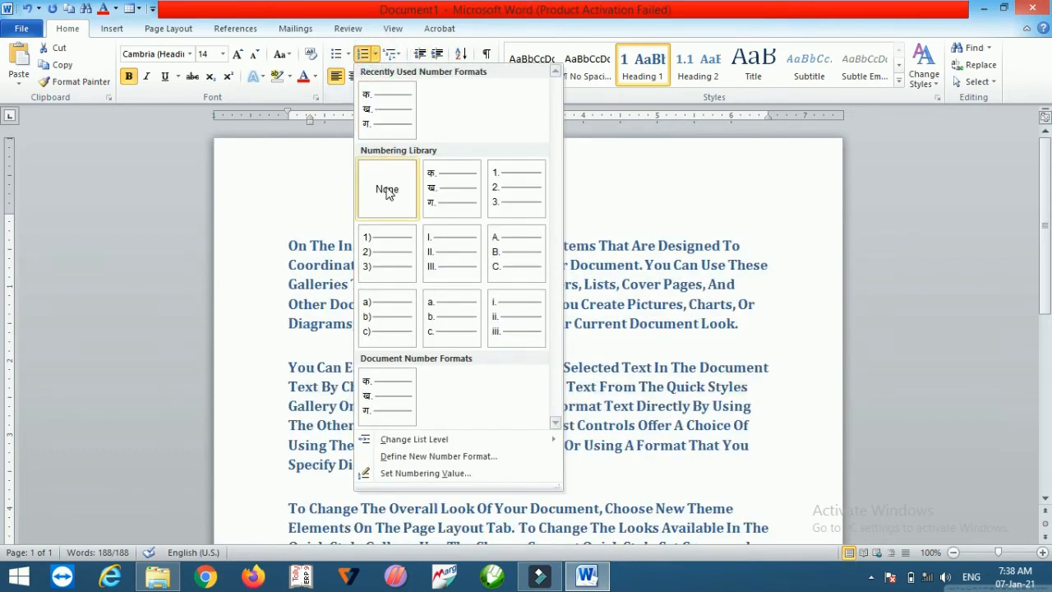
click(387, 192)
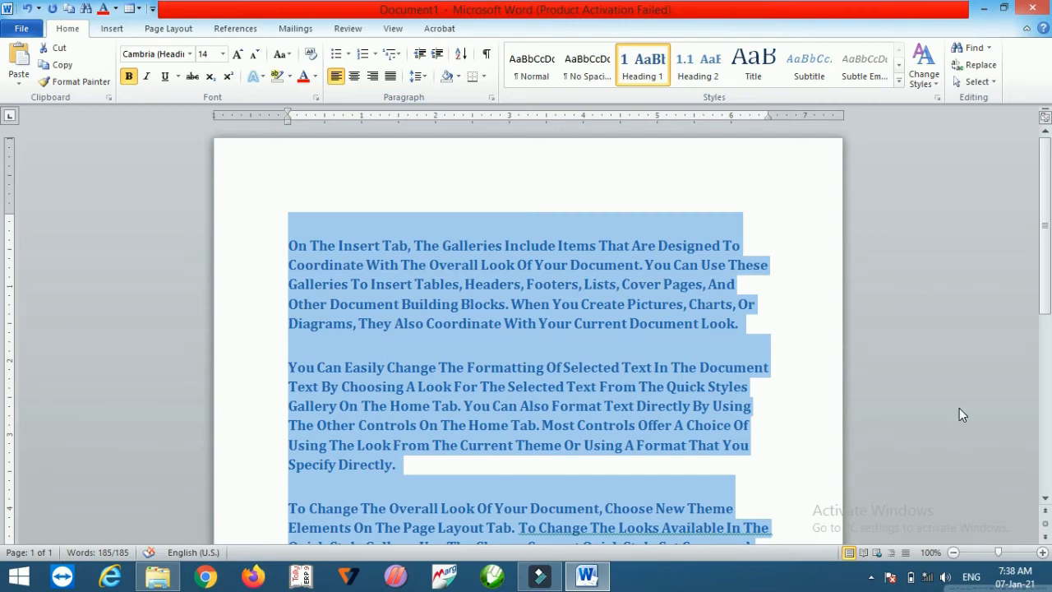
Step: Add four short lines A, B, C and D below the last paragraph
click(1045, 499)
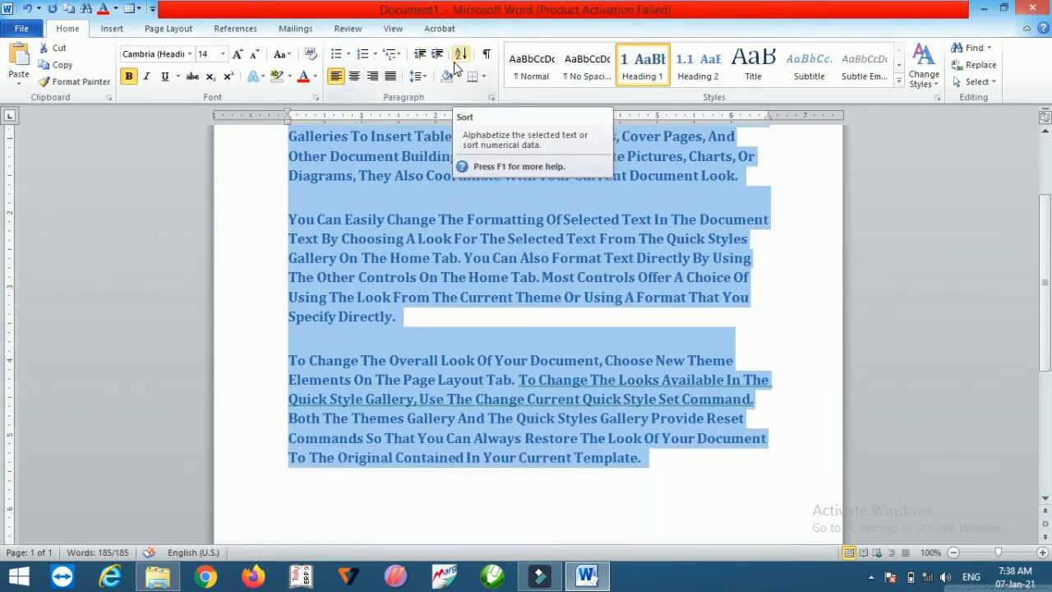
click(310, 496)
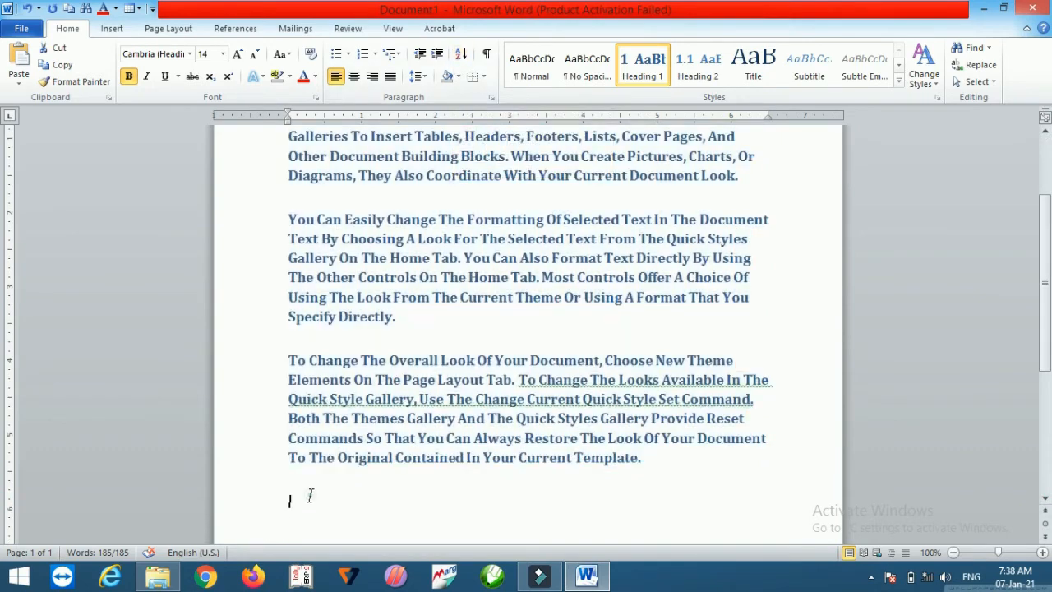
text(A)
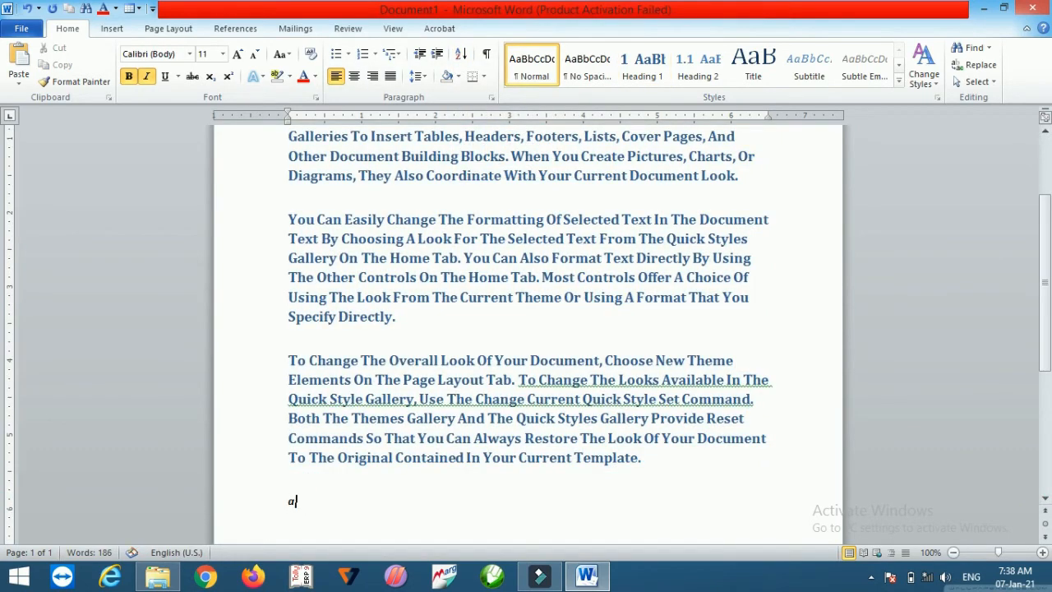
key(Return)
text(B)
key(Return)
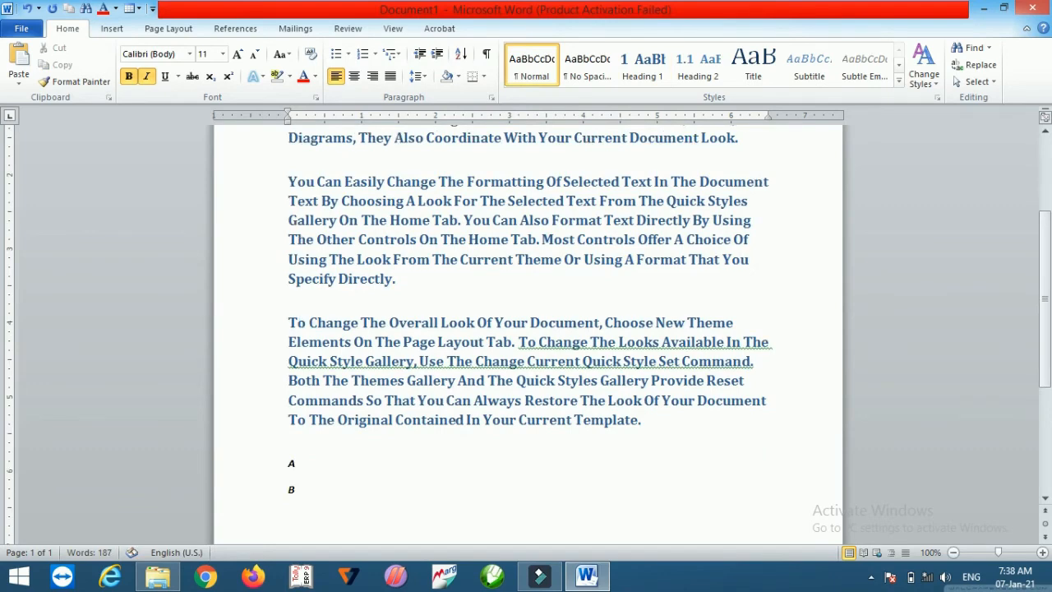
text(C)
key(Return)
text(d)
key(Return)
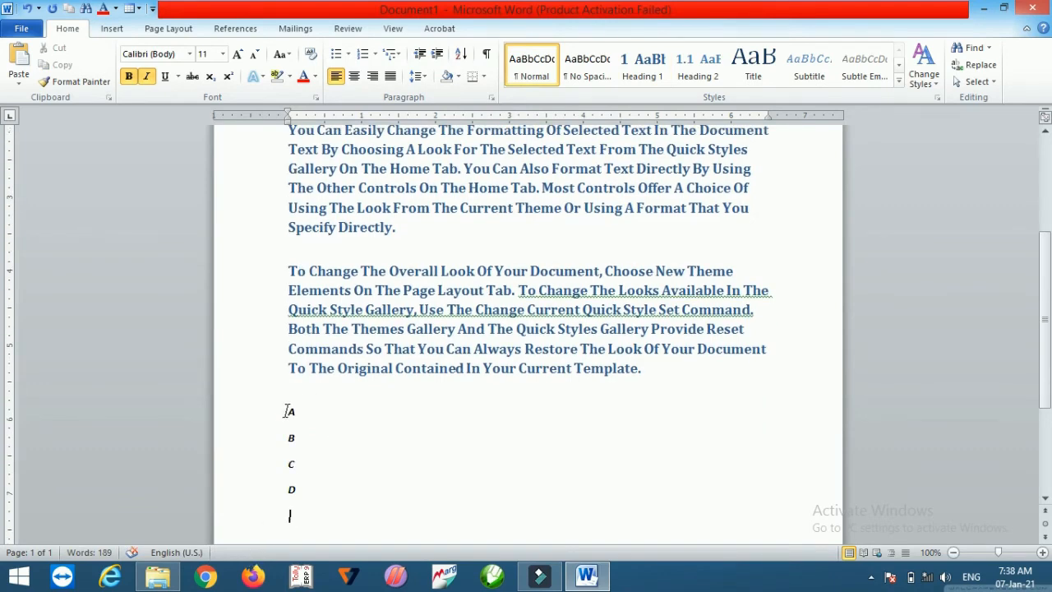
Step: Sort the four lines in descending order by paragraphs as text
drag(288, 410, 304, 497)
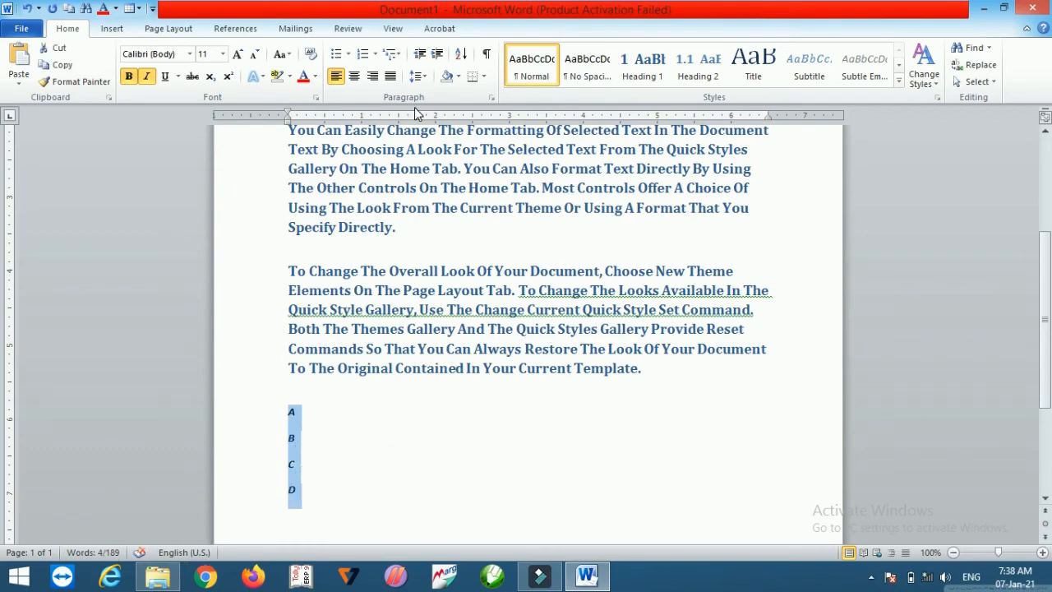
click(460, 54)
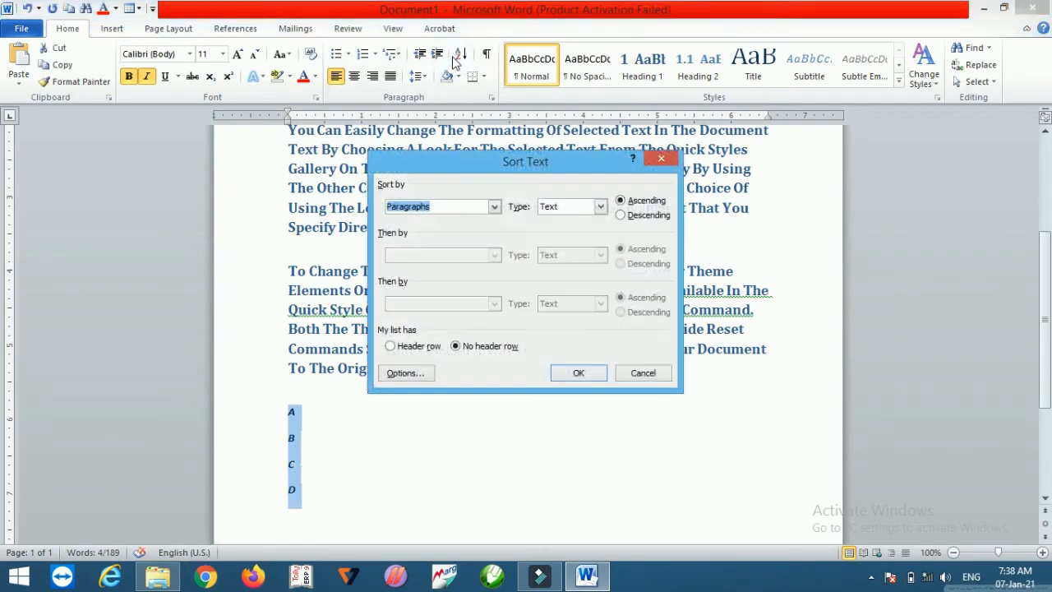
click(621, 215)
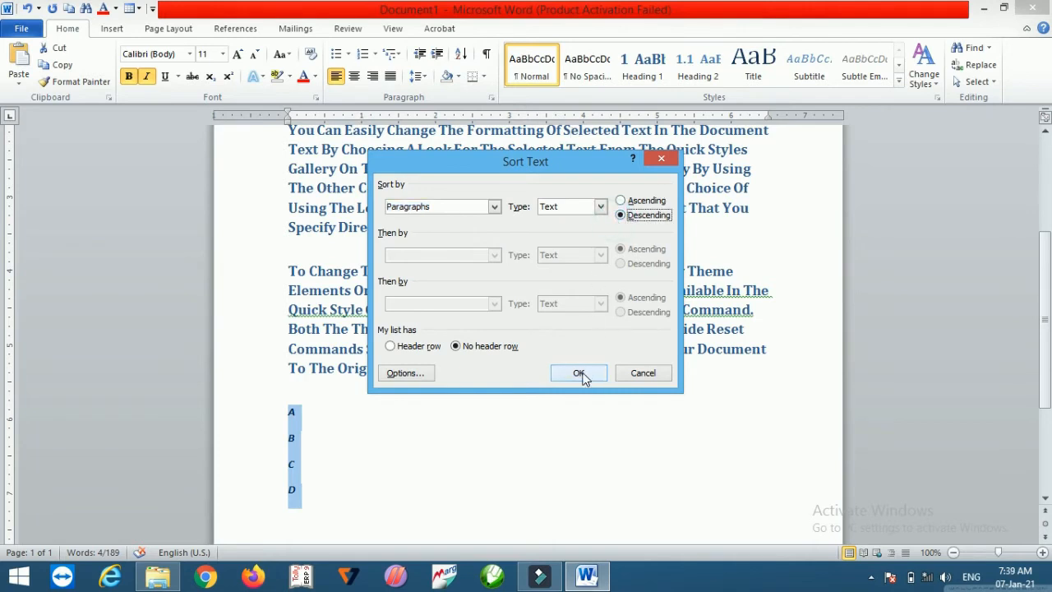
click(578, 373)
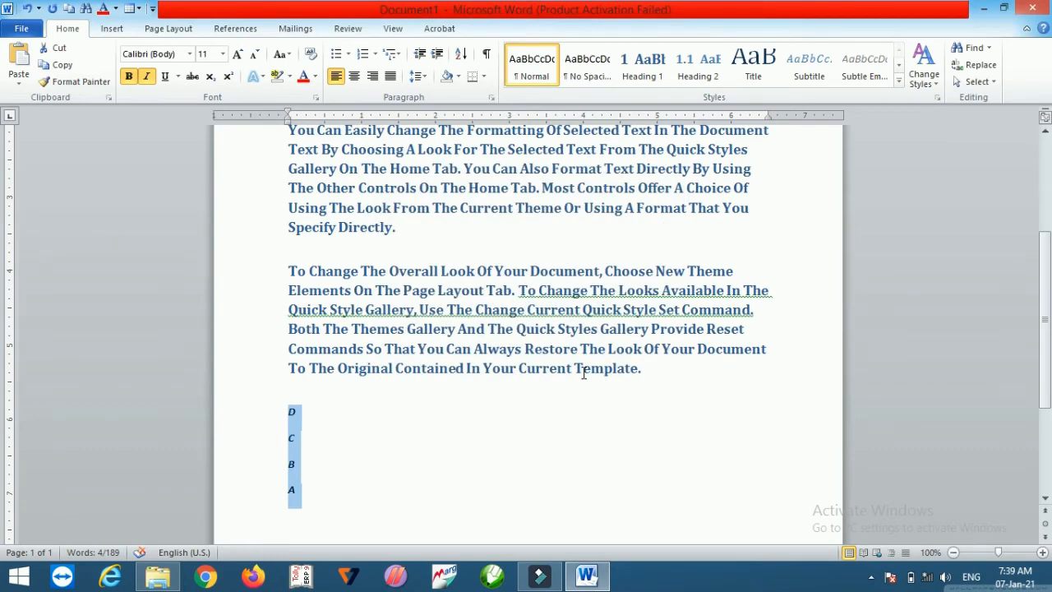
Step: Sort the four lines back in ascending order and delete them
click(461, 54)
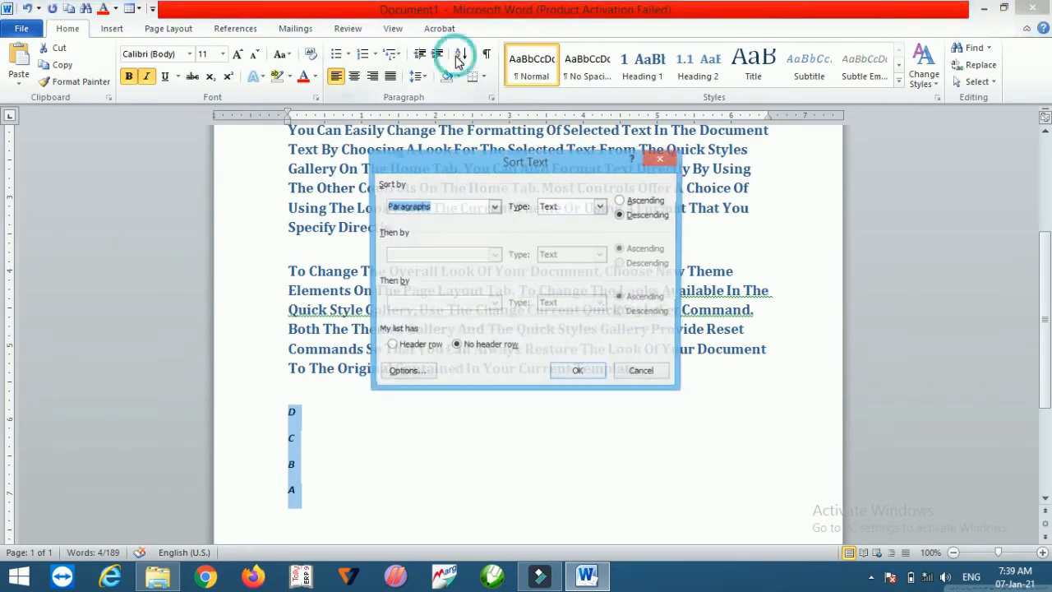
click(629, 202)
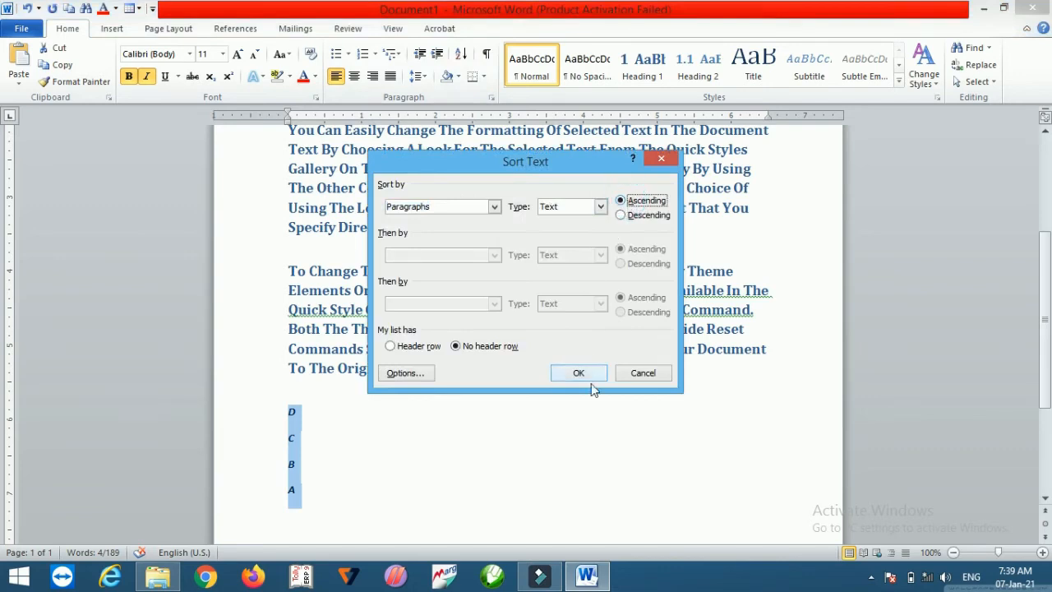
click(573, 371)
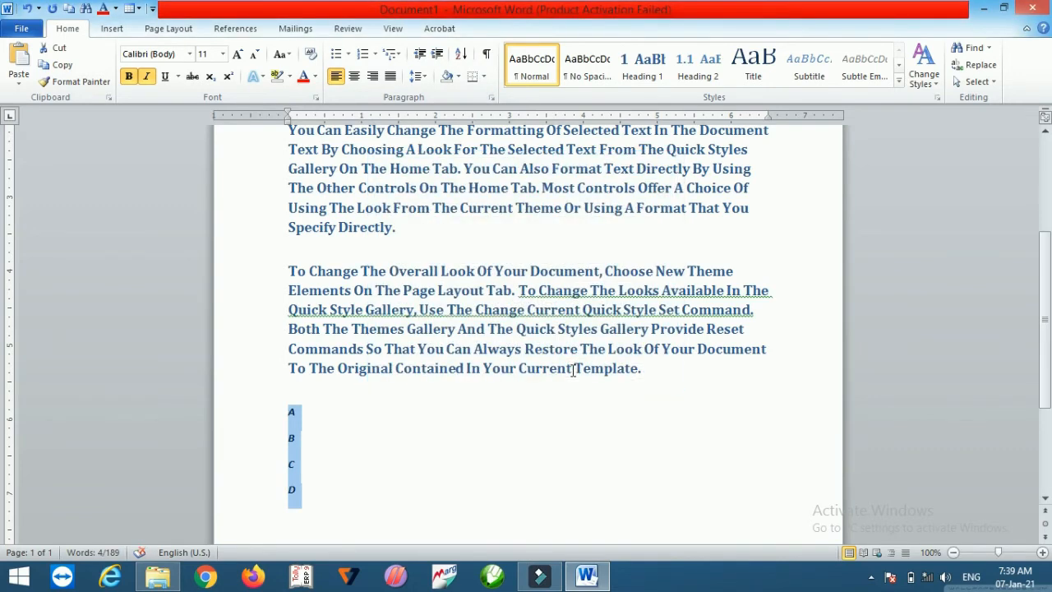
key(Delete)
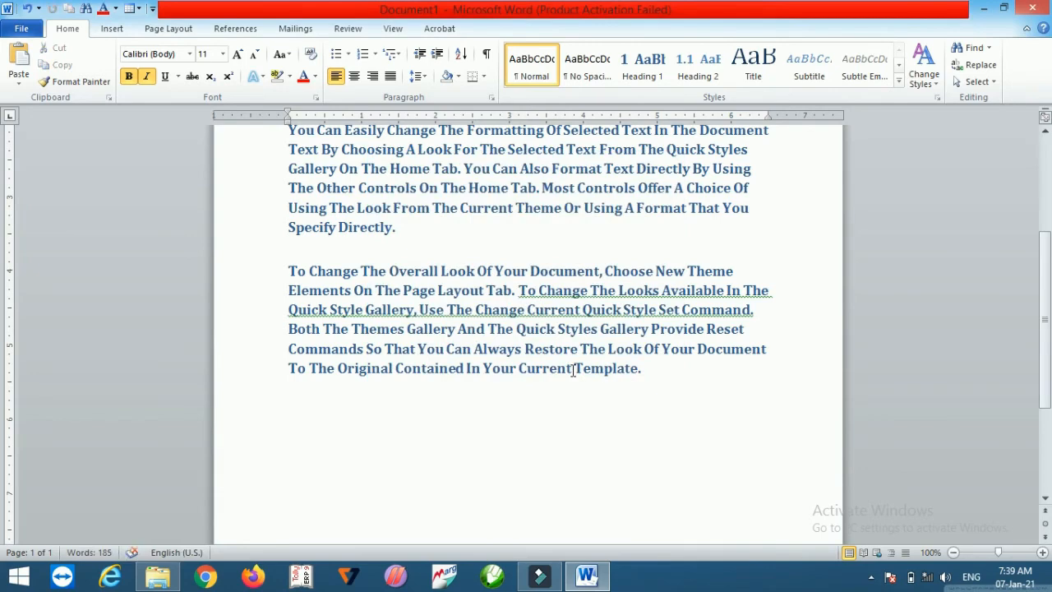
Step: Select the whole document and toggle the formatting marks on and off
key(ctrl+a)
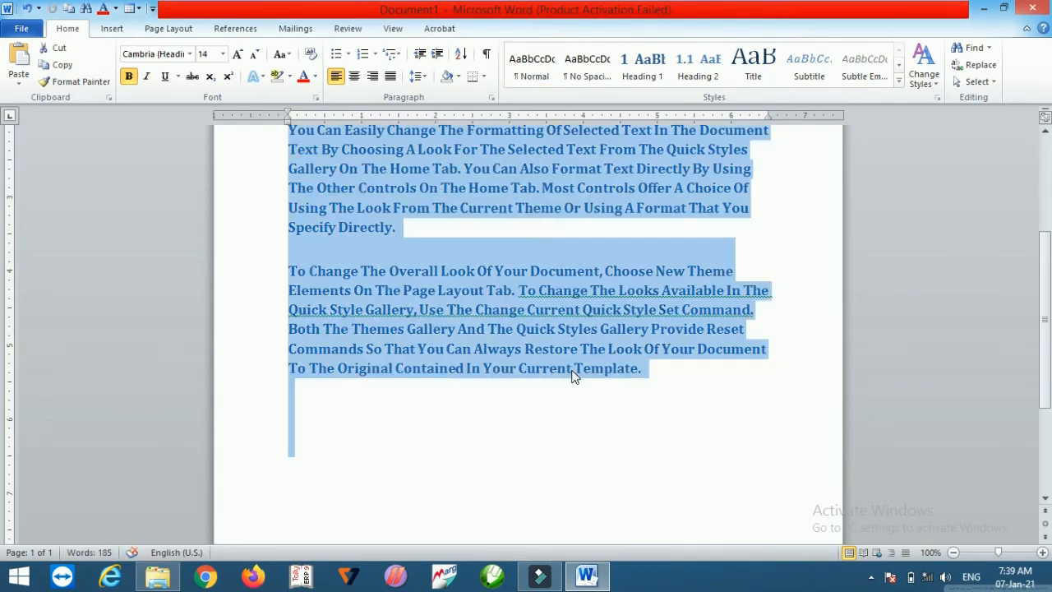
click(487, 56)
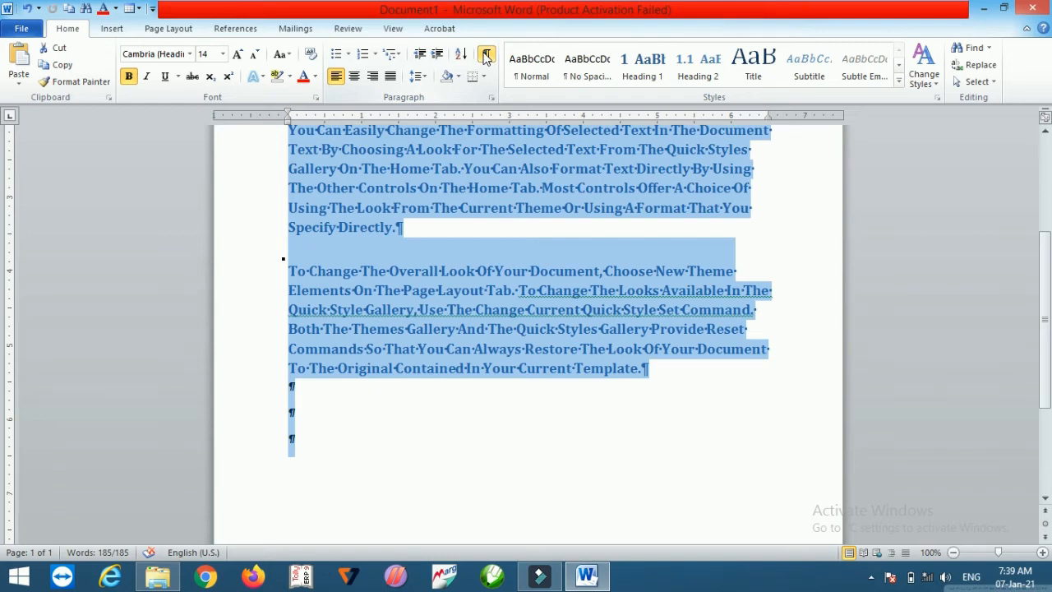
click(486, 54)
Step: Center, then right-align, then left-align all the text
click(1046, 134)
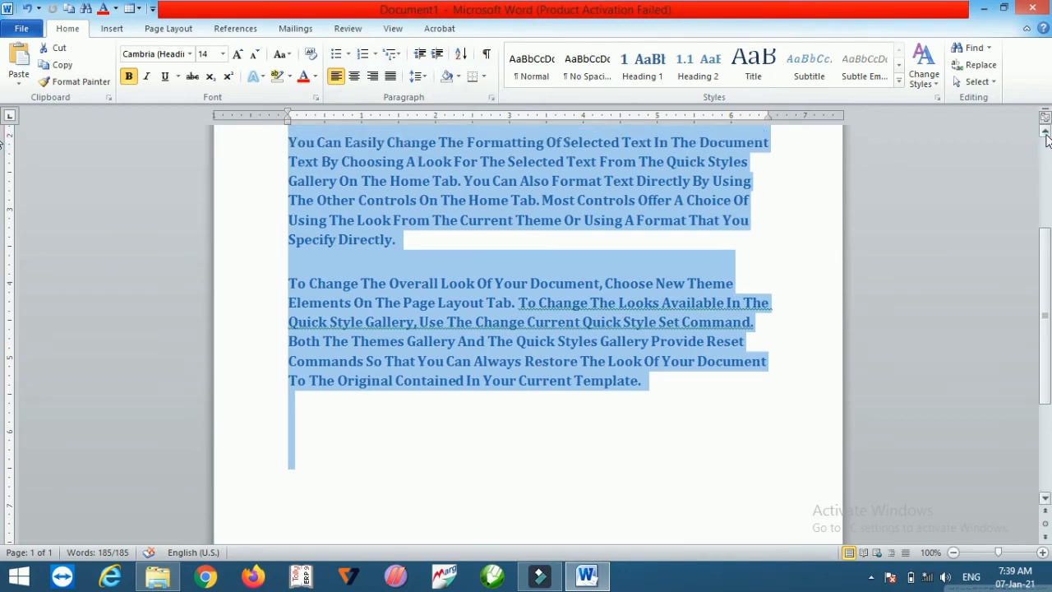
click(1046, 134)
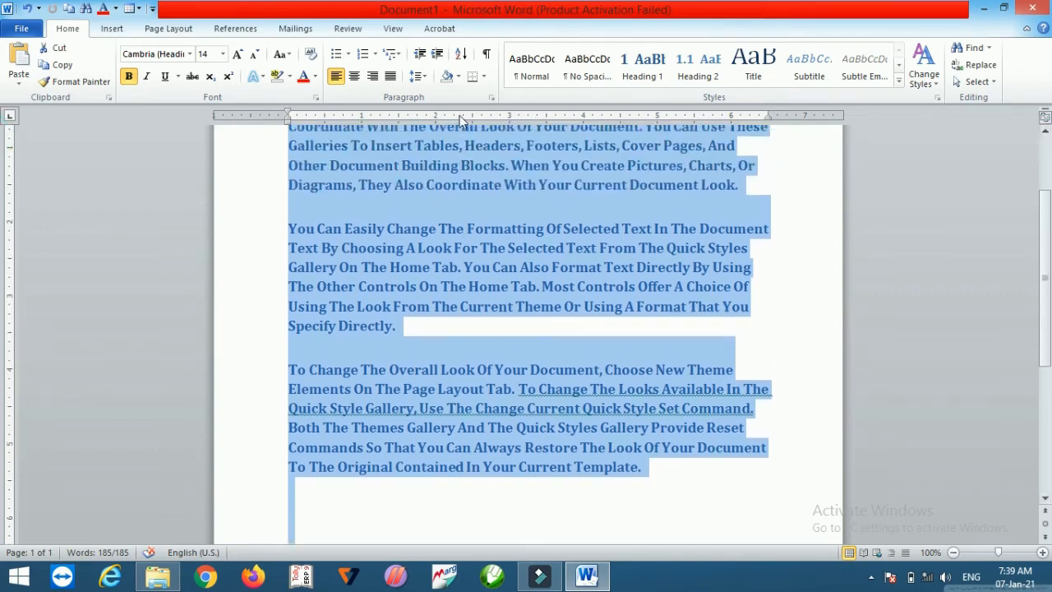
click(354, 76)
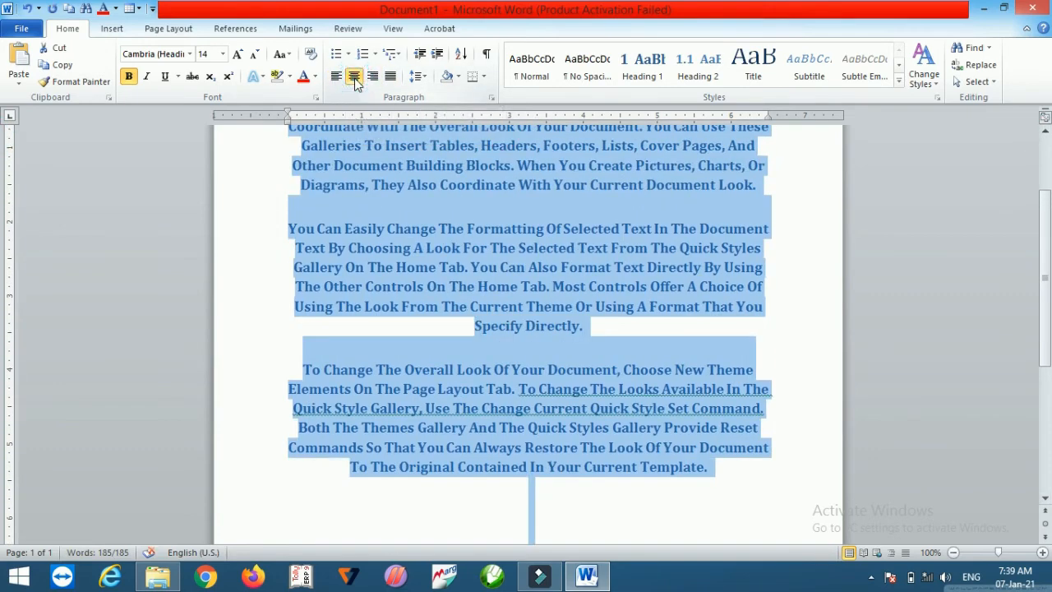
click(373, 77)
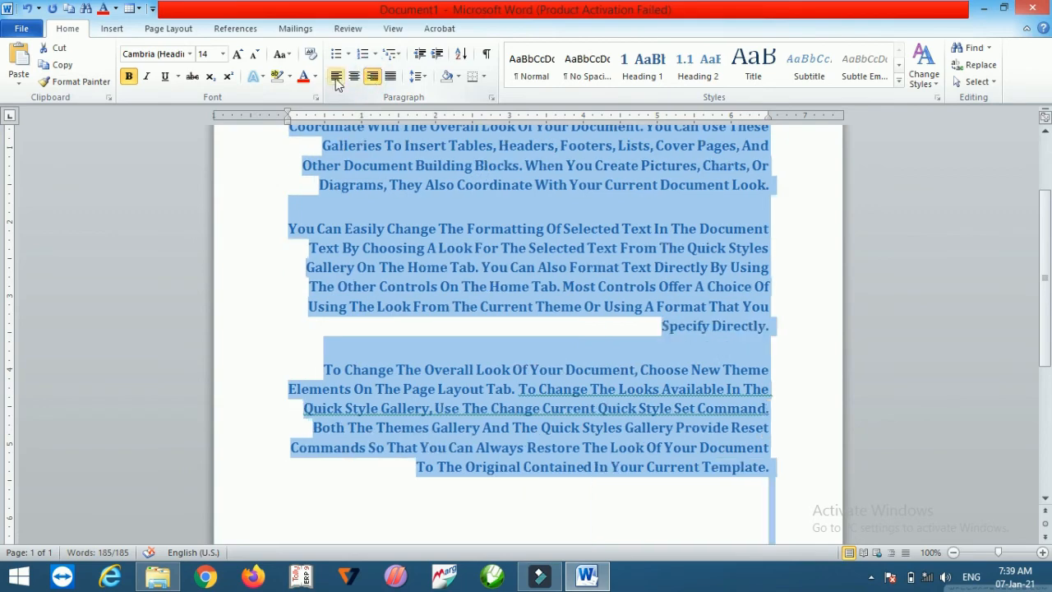
click(336, 78)
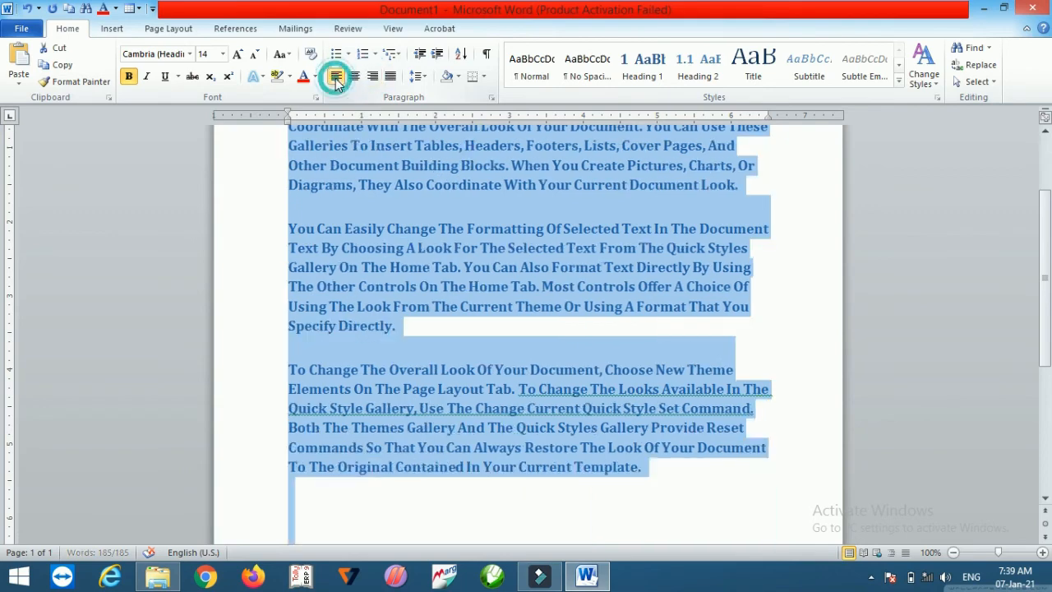
Step: Justify all the text
click(1045, 133)
click(1045, 132)
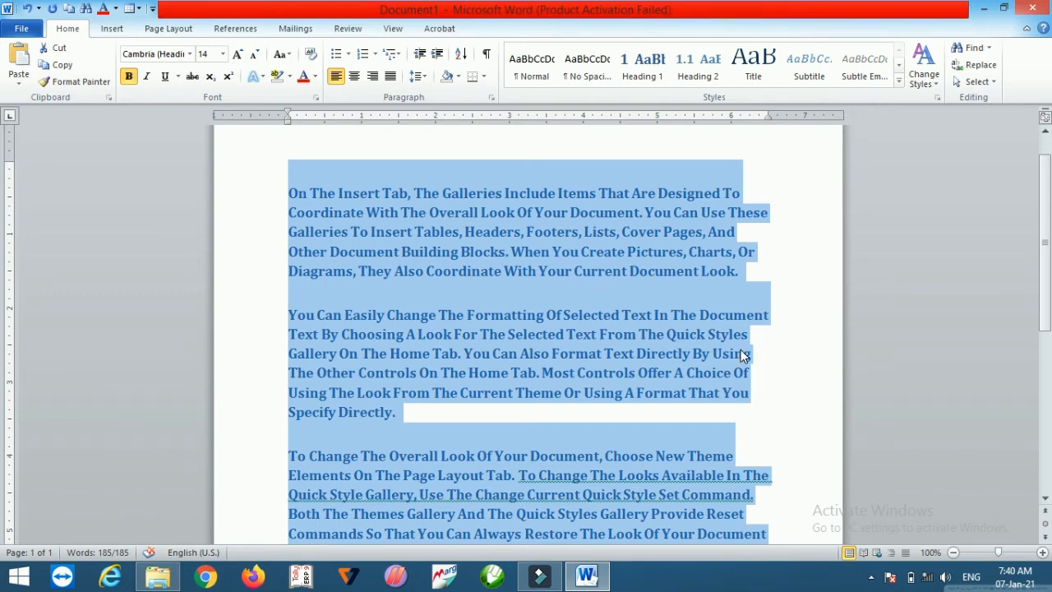
click(393, 78)
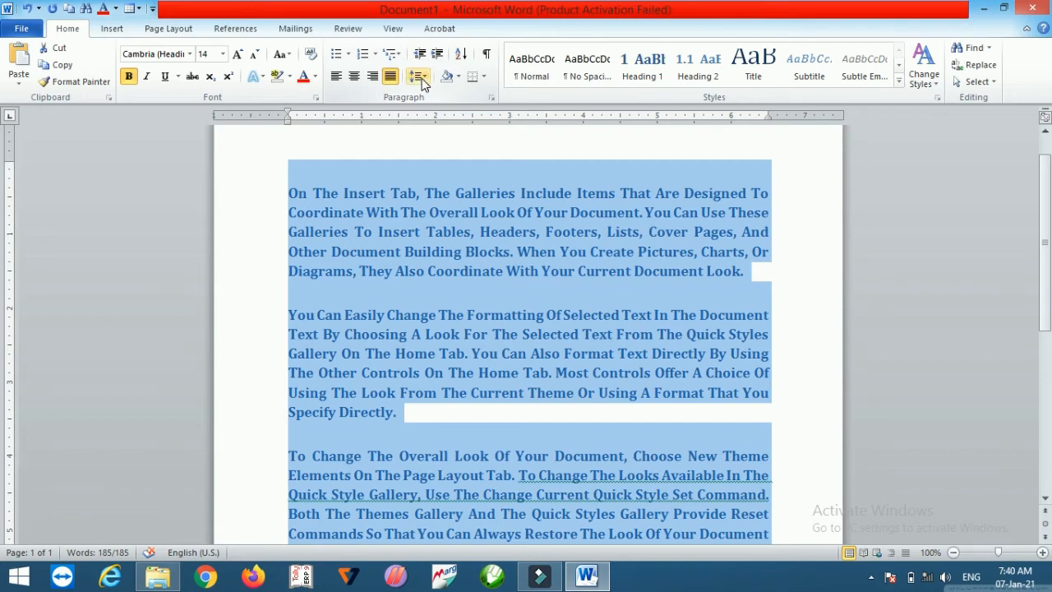
Step: Set the line spacing of the text to 1.0
click(419, 77)
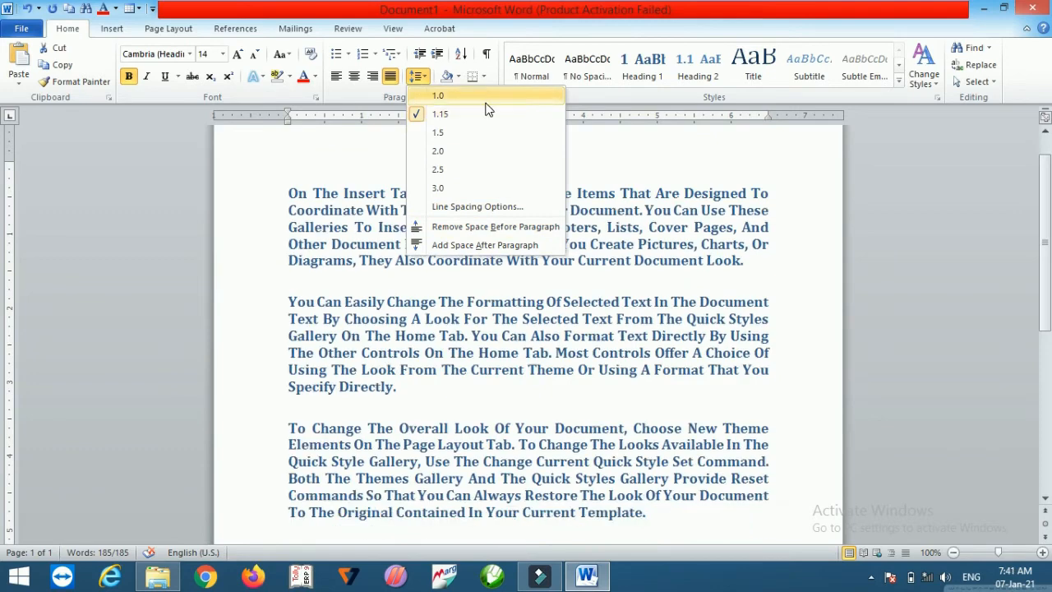
click(486, 102)
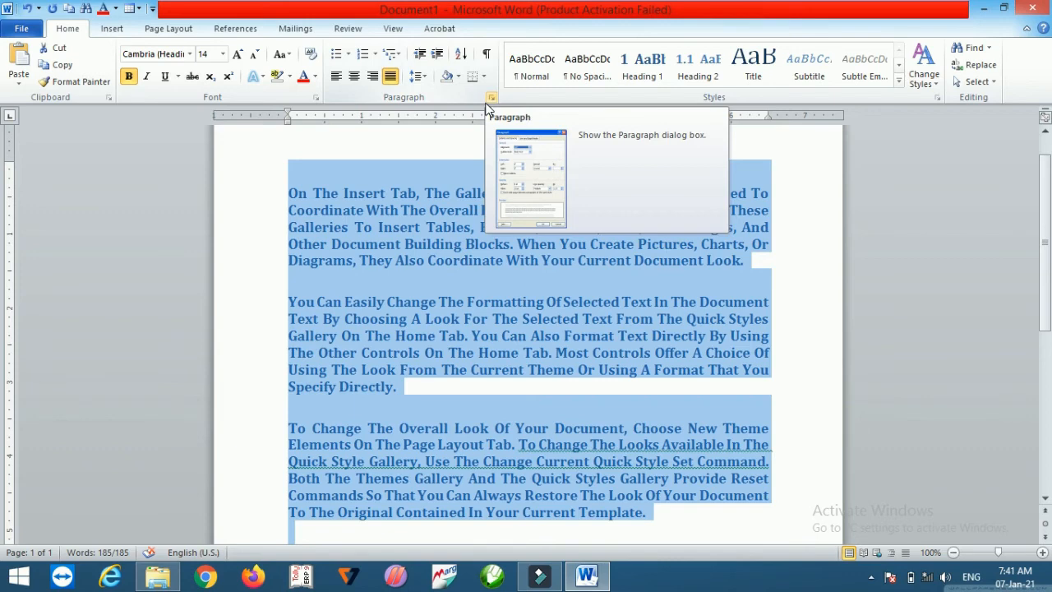
Step: Apply light blue paragraph shading to the selected text
click(459, 76)
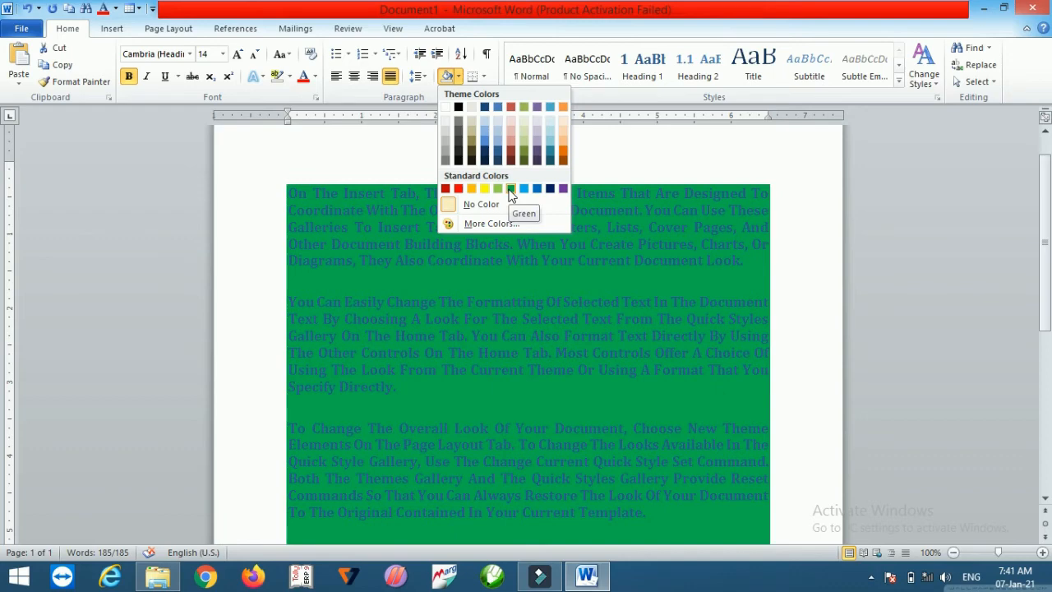
click(291, 76)
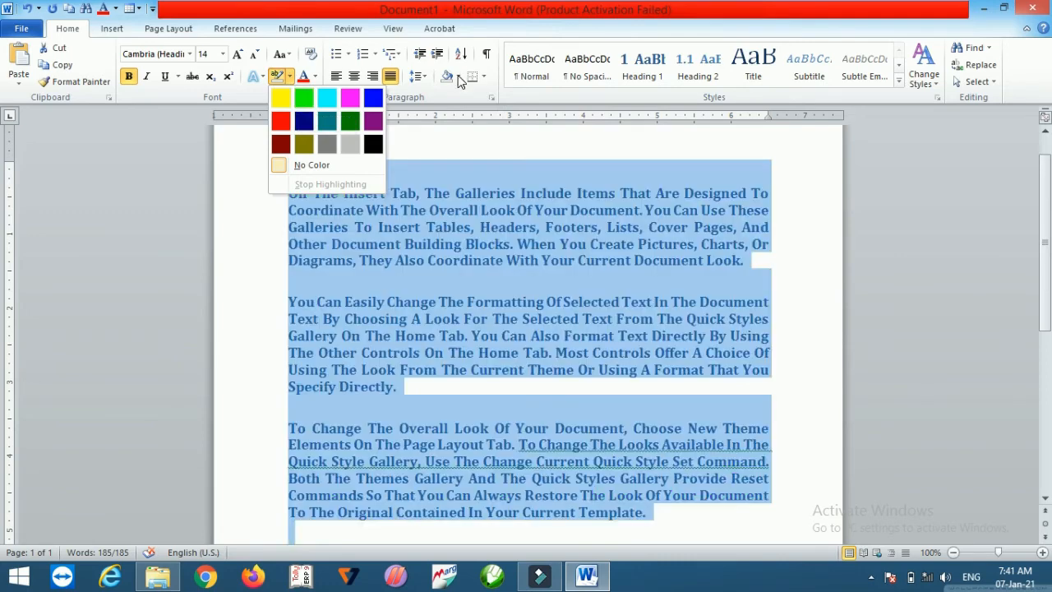
click(459, 76)
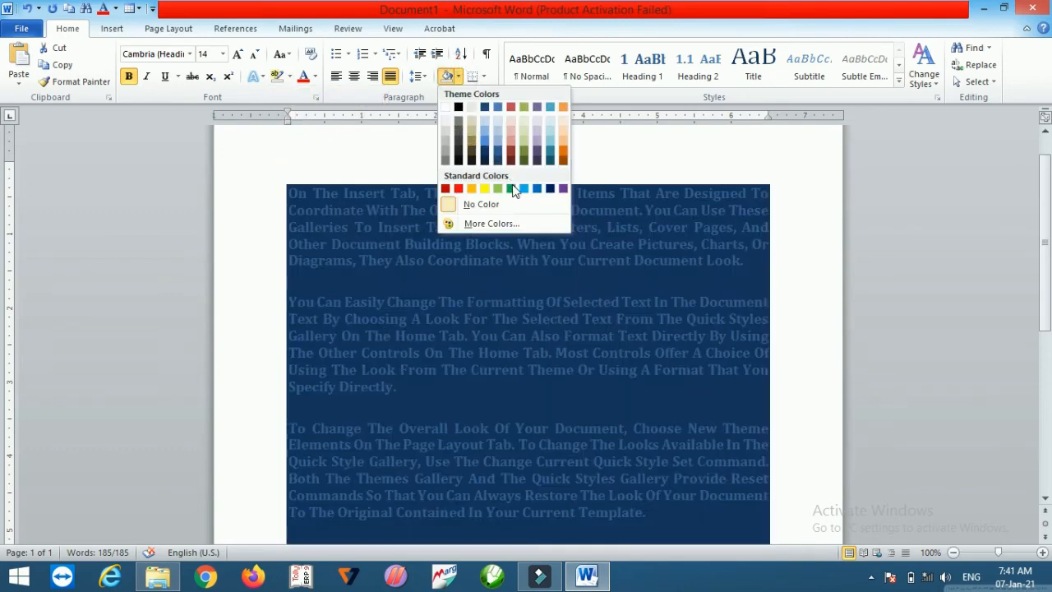
click(524, 189)
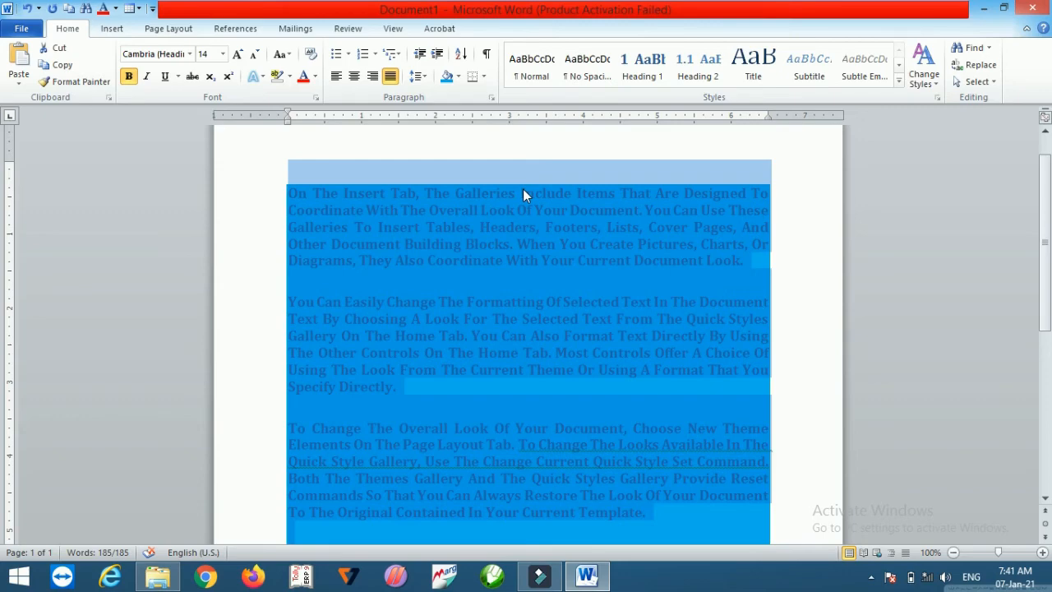
Step: Apply All Borders to the selected paragraphs and then remove them with No Border
click(485, 77)
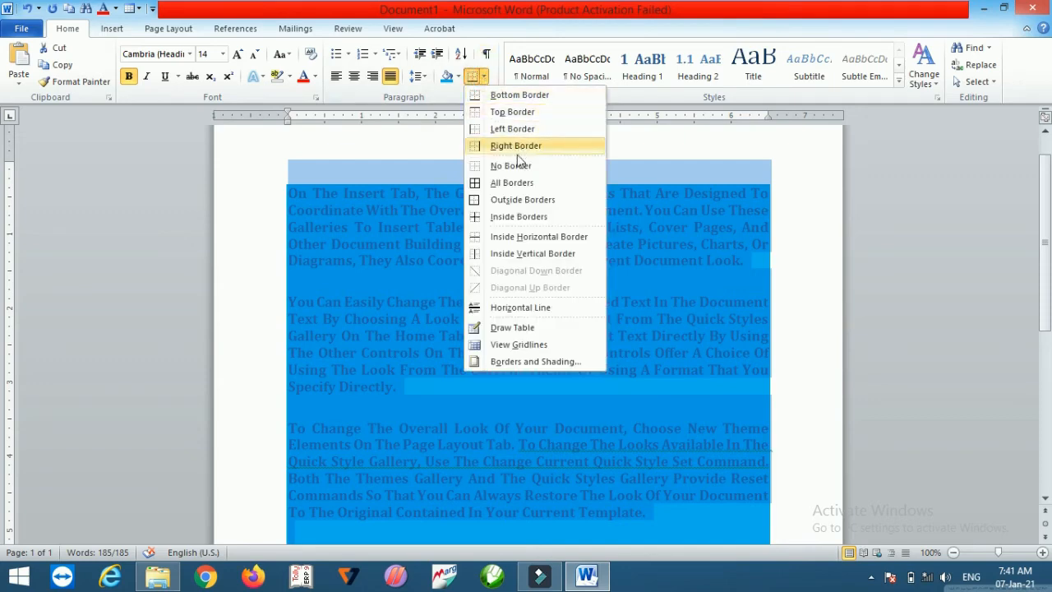
click(510, 184)
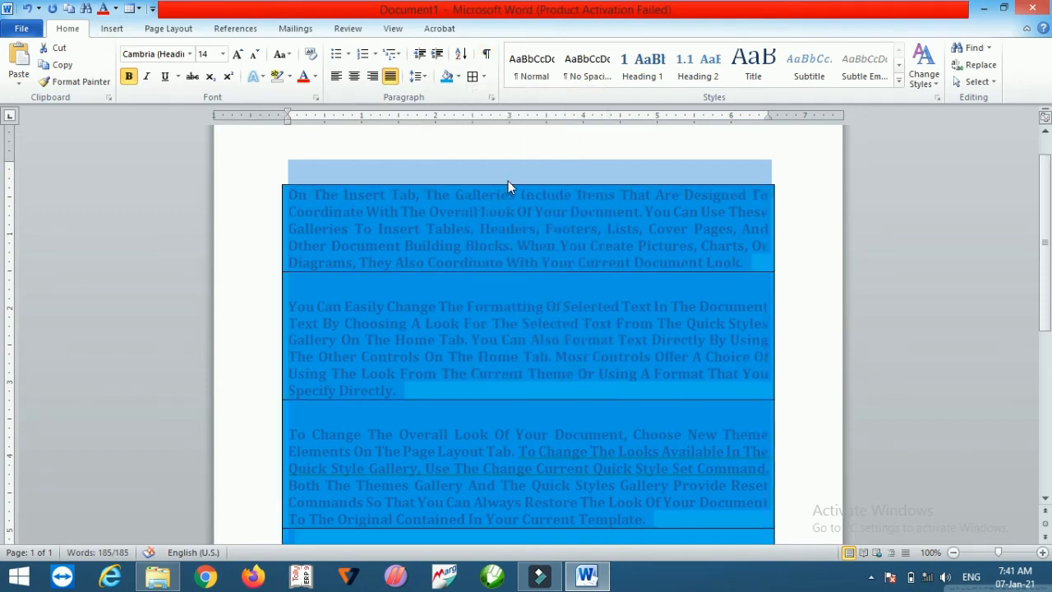
click(484, 76)
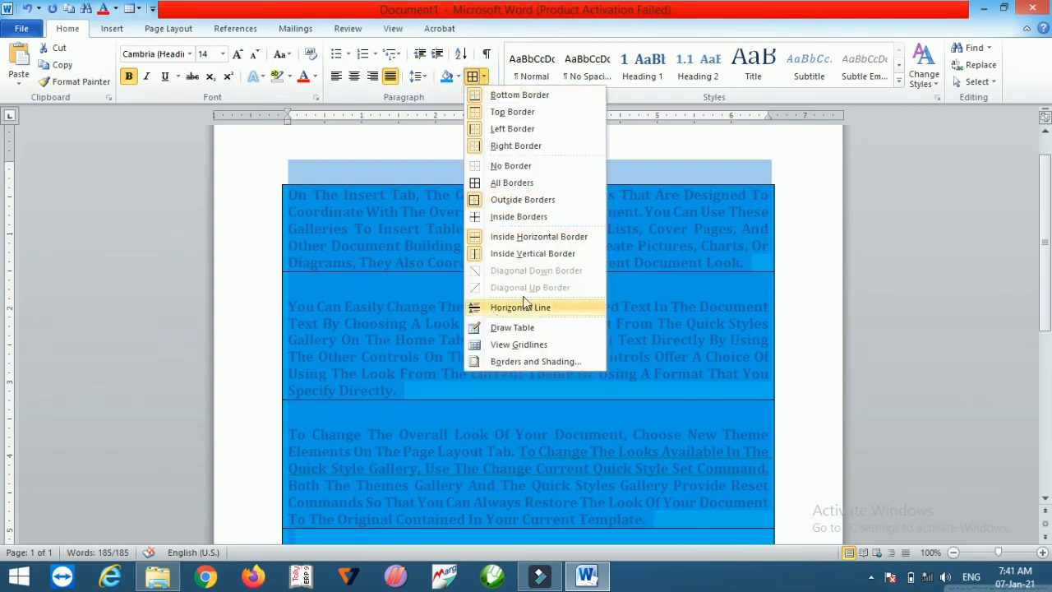
click(498, 167)
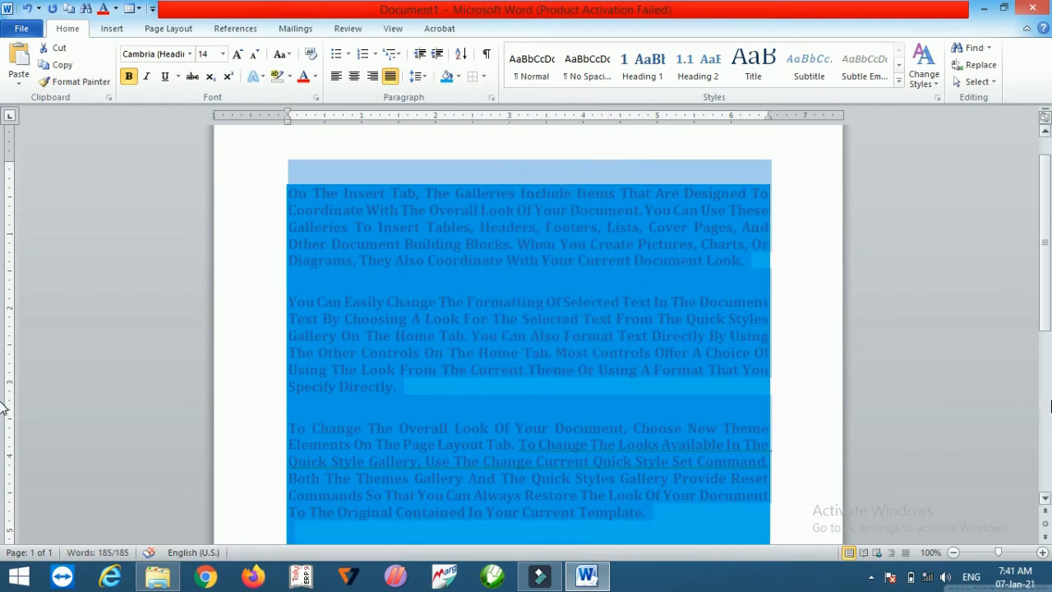
Step: Insert a horizontal line at the end of the document
scroll(696, 324, down, 5)
click(573, 212)
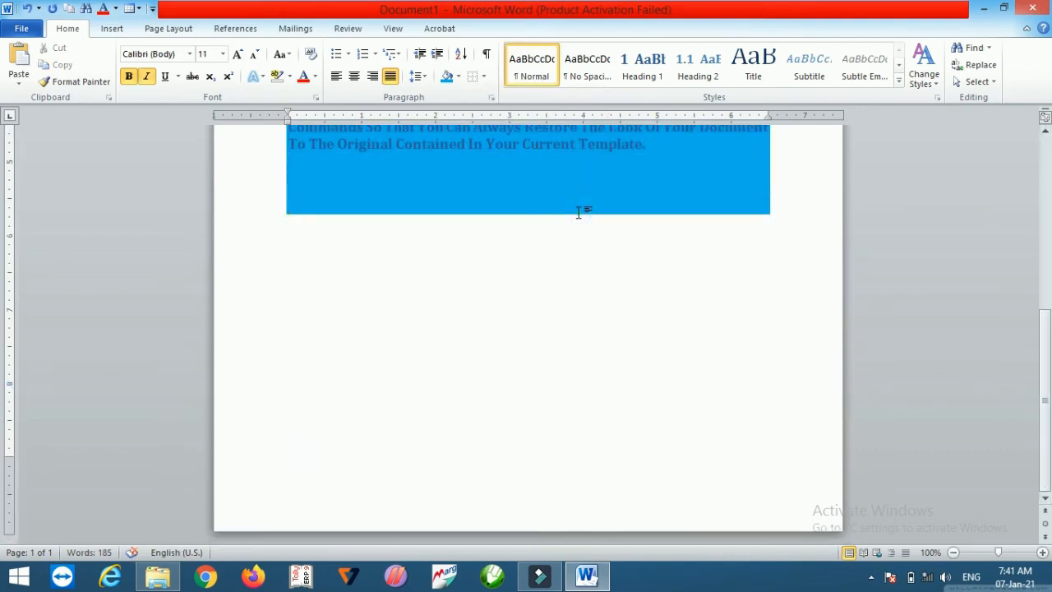
click(482, 77)
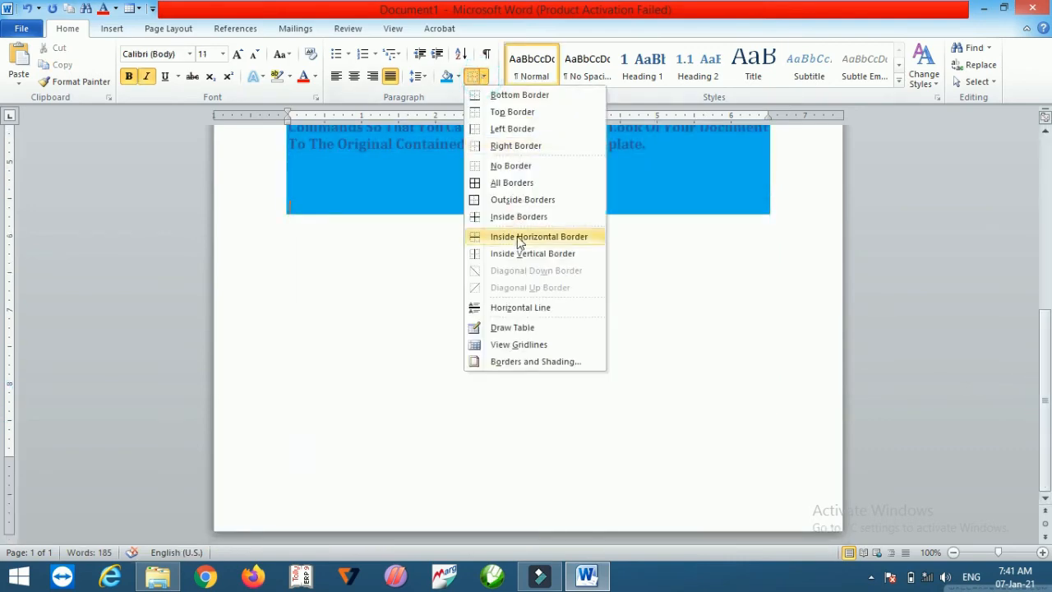
click(521, 308)
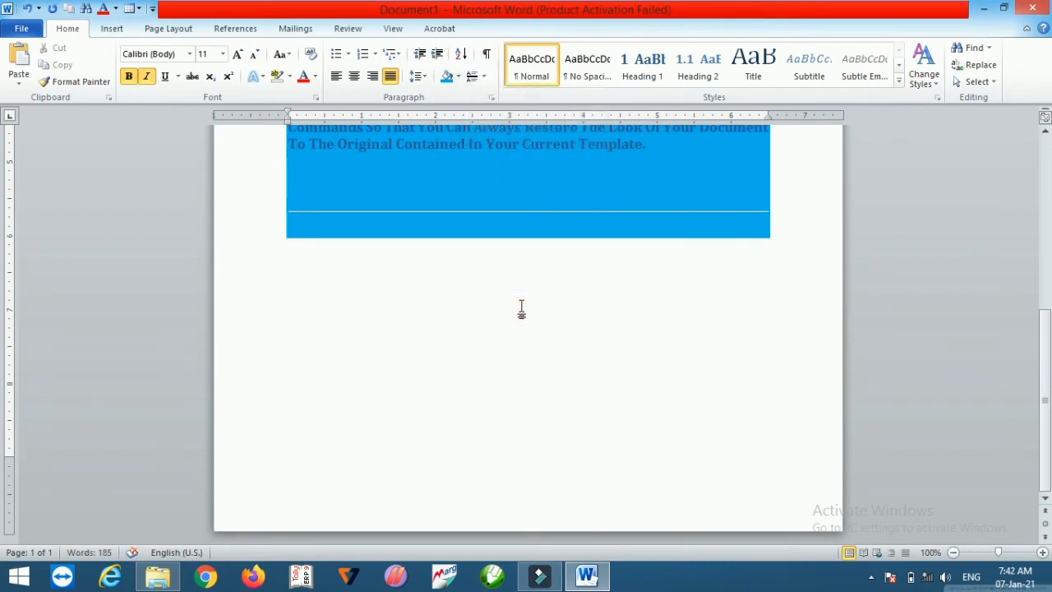
Step: Insert another horizontal line, then undo both horizontal line insertions
click(483, 76)
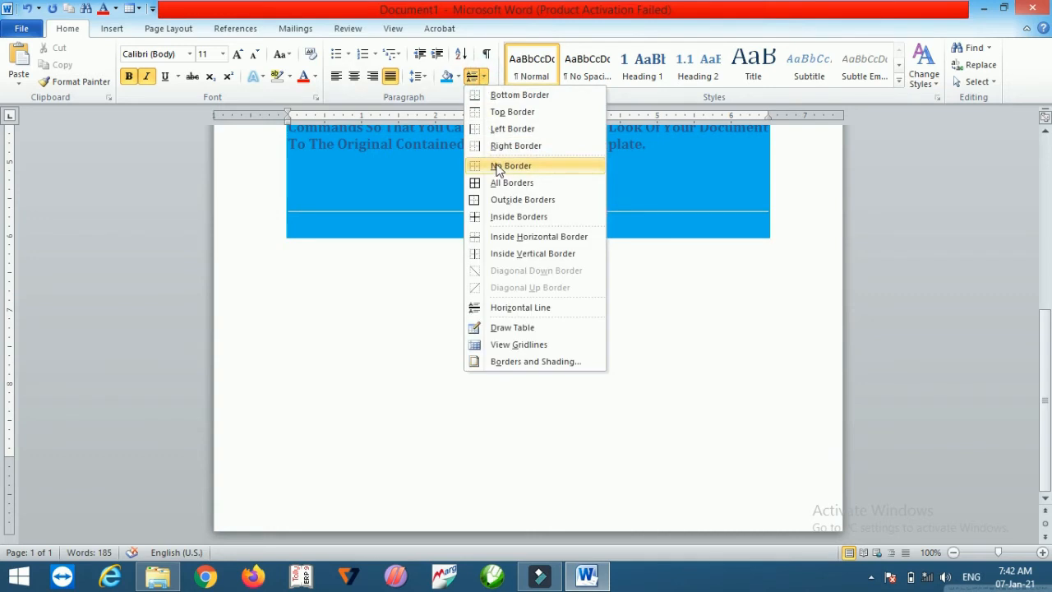
click(506, 306)
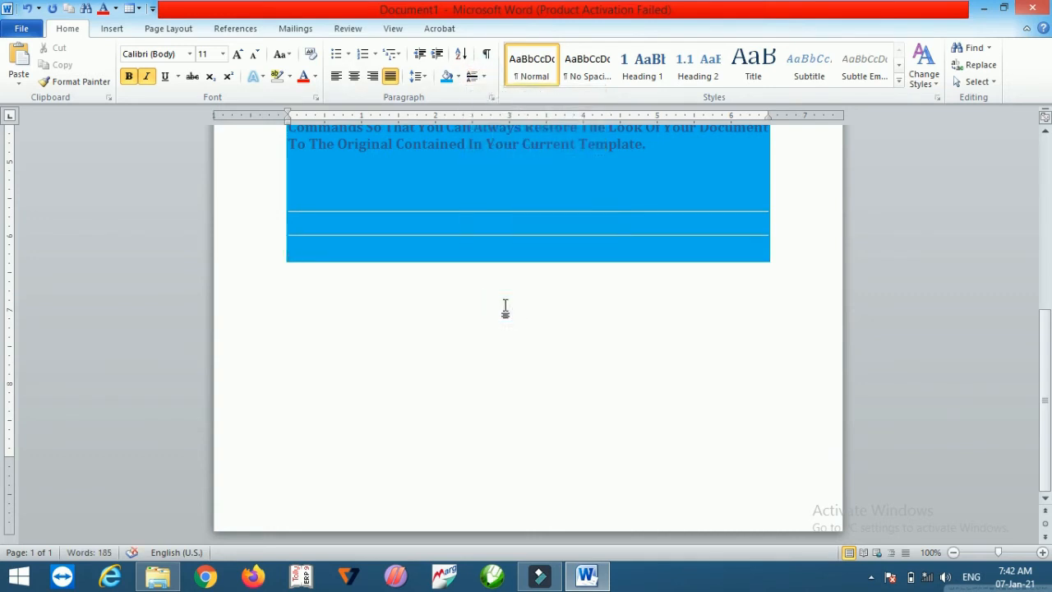
key(ctrl+z)
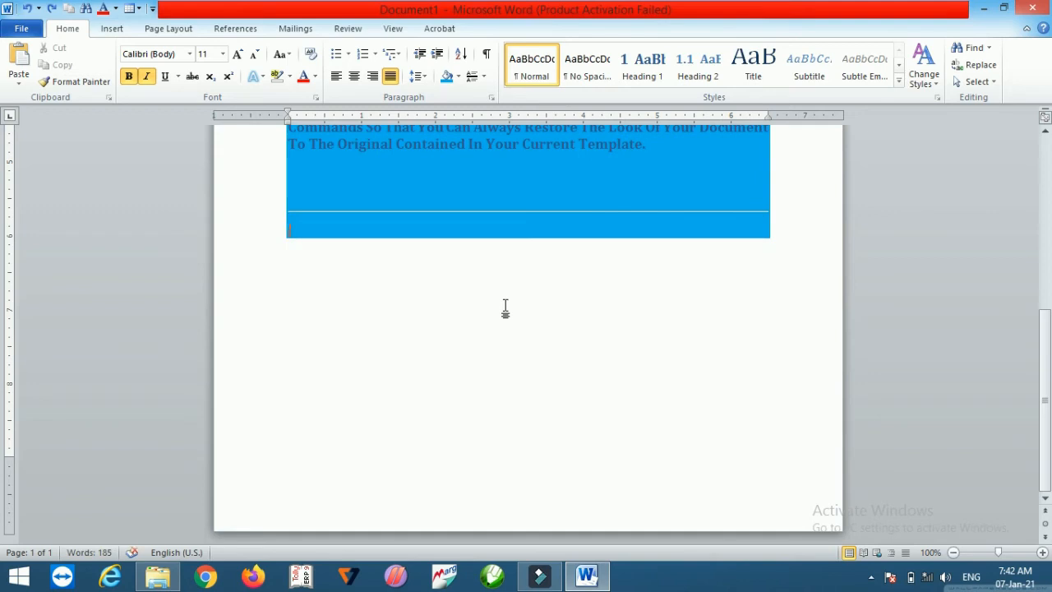
key(ctrl+z)
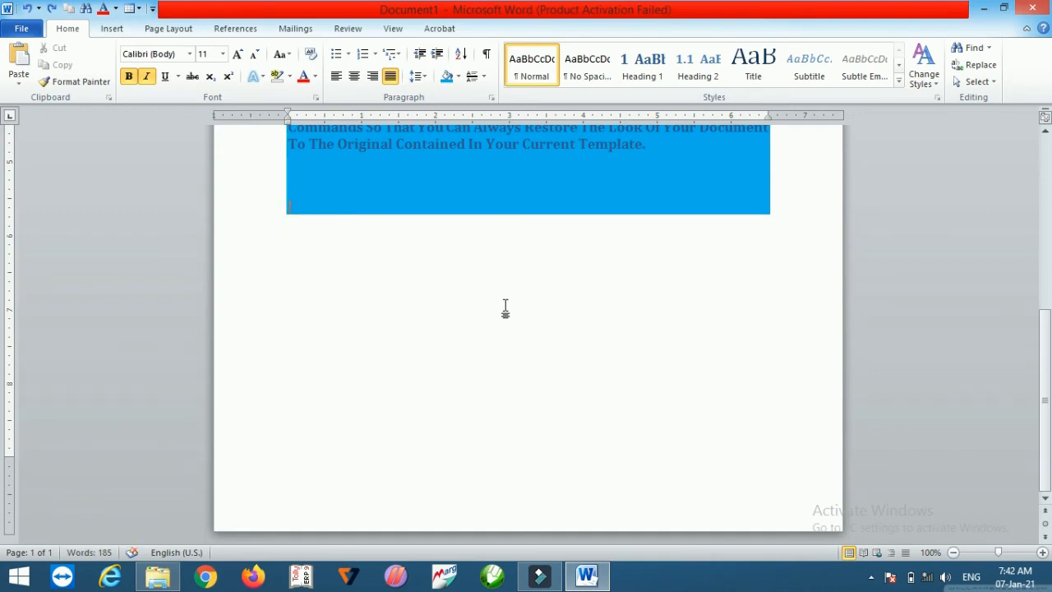
Step: Select the whole document and remove its paragraph shading with No Color
key(ctrl+a)
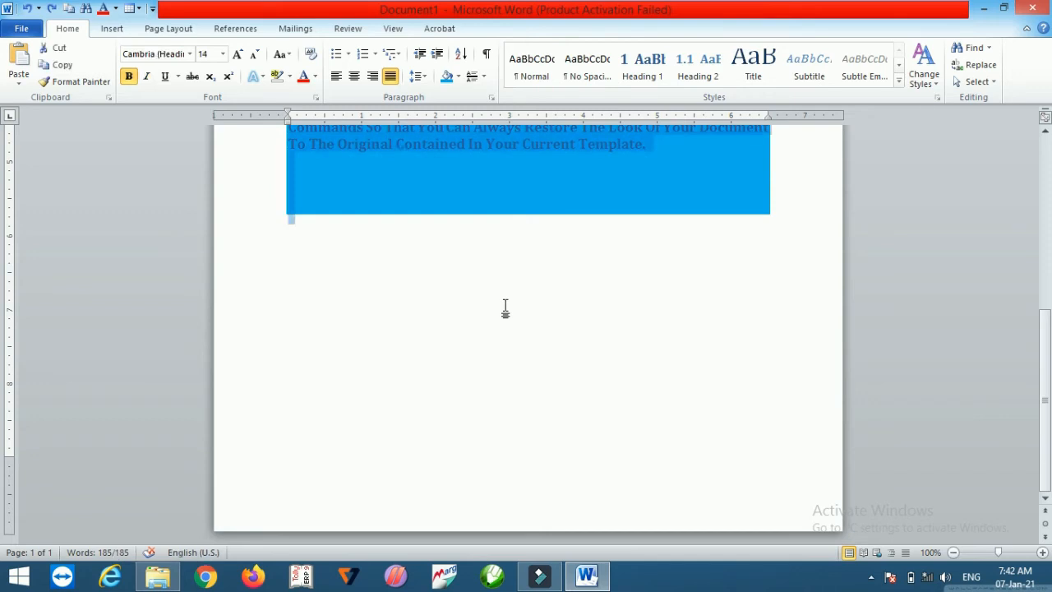
click(458, 76)
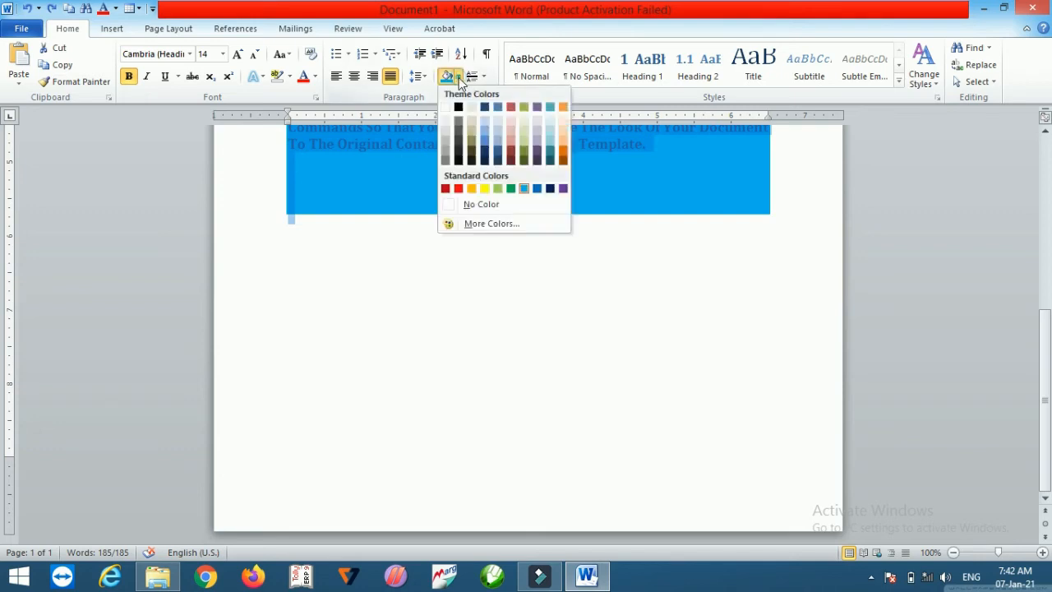
click(482, 204)
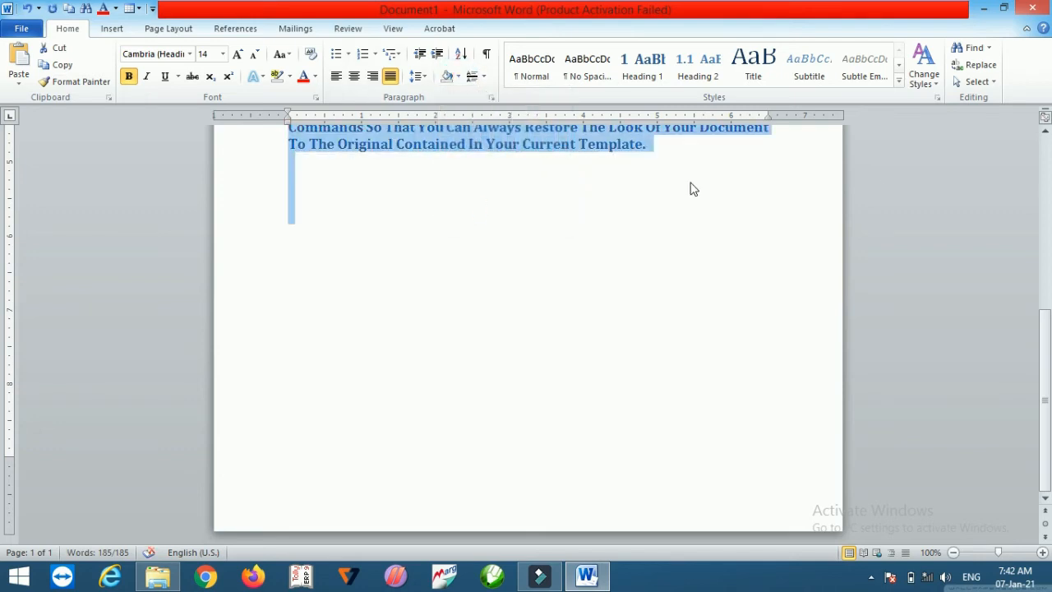
Step: Apply the Heading 1 style to the whole document
click(1046, 132)
click(1046, 132)
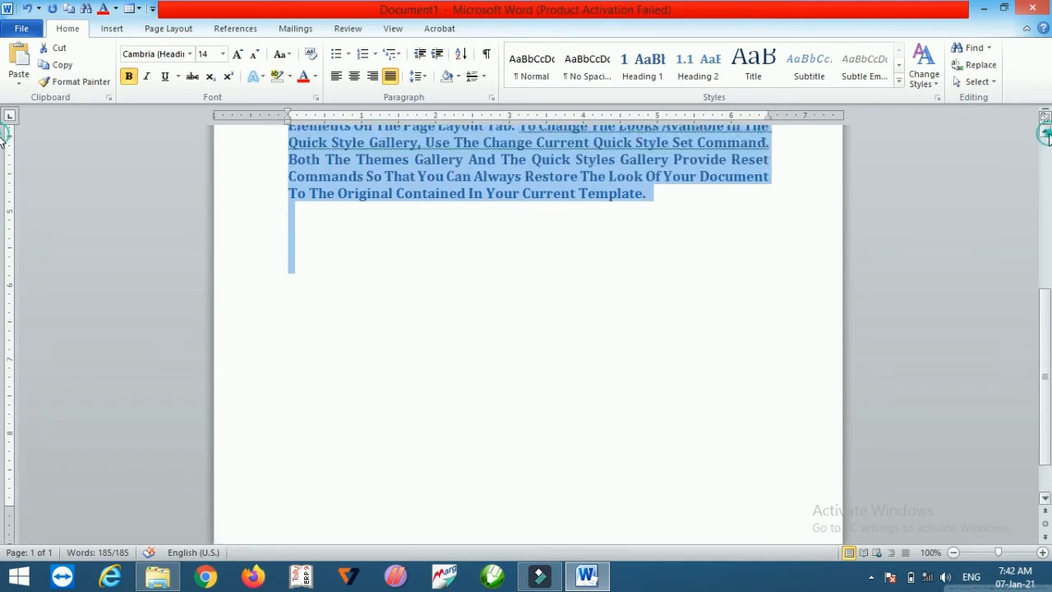
click(1046, 132)
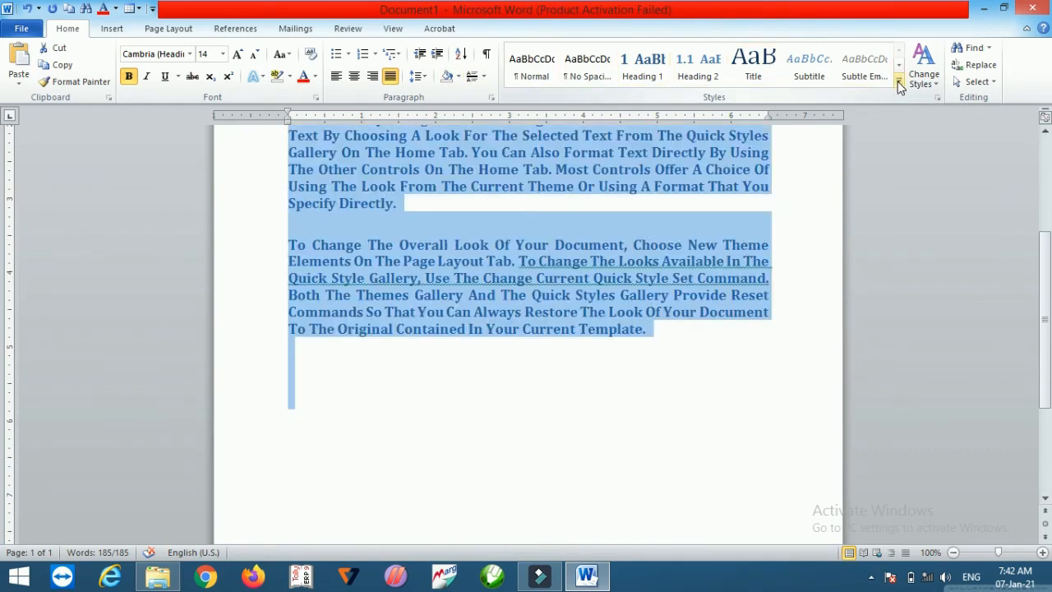
click(899, 82)
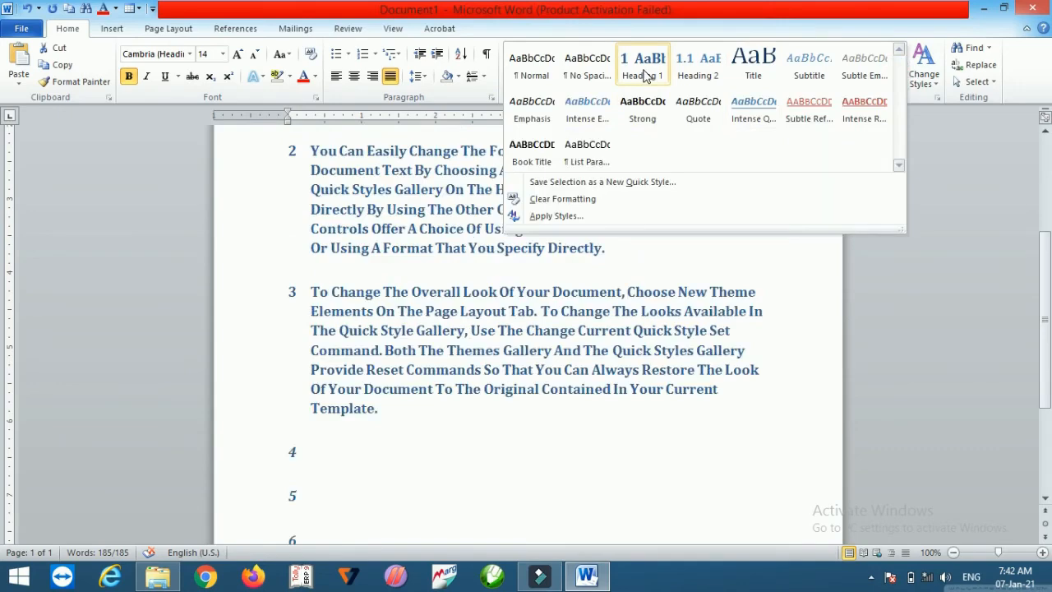
click(643, 74)
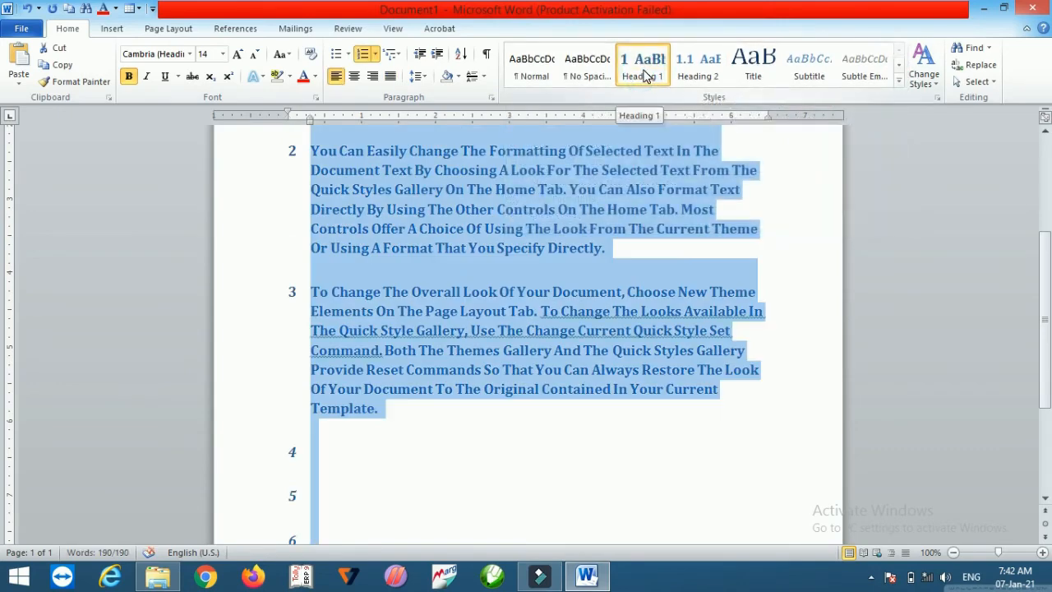
Step: Browse the Change Styles style sets, colors, fonts and paragraph spacing options, then choose Set as Default
click(925, 78)
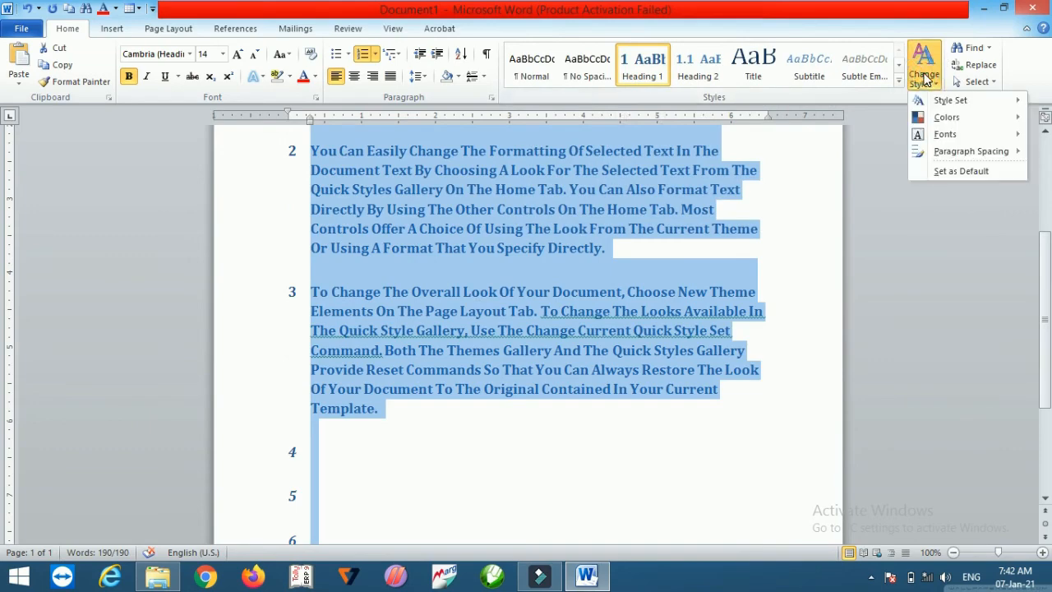
mouse_move(949, 104)
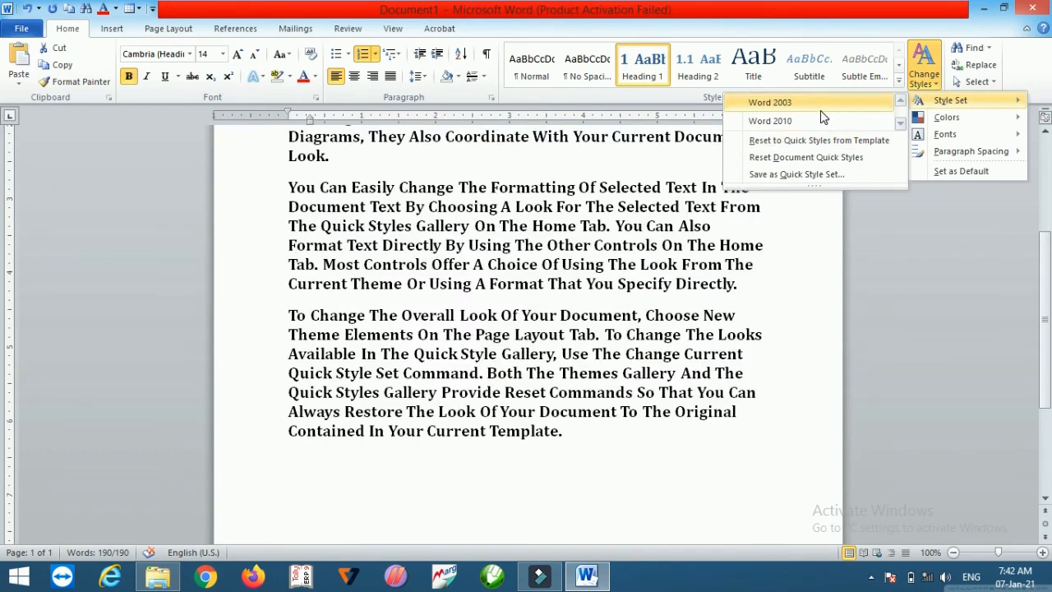
click(900, 121)
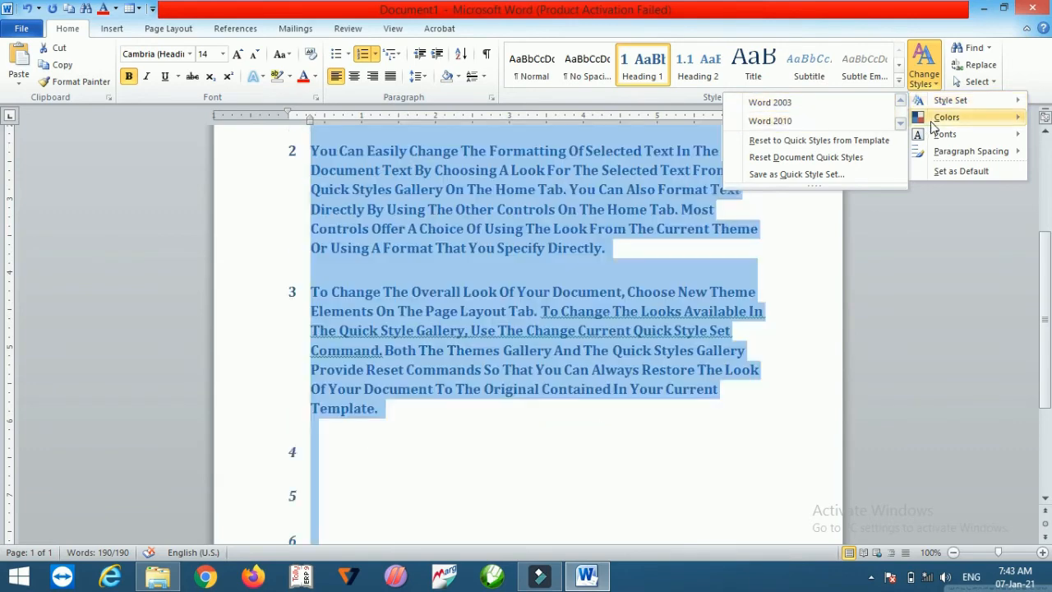
mouse_move(934, 125)
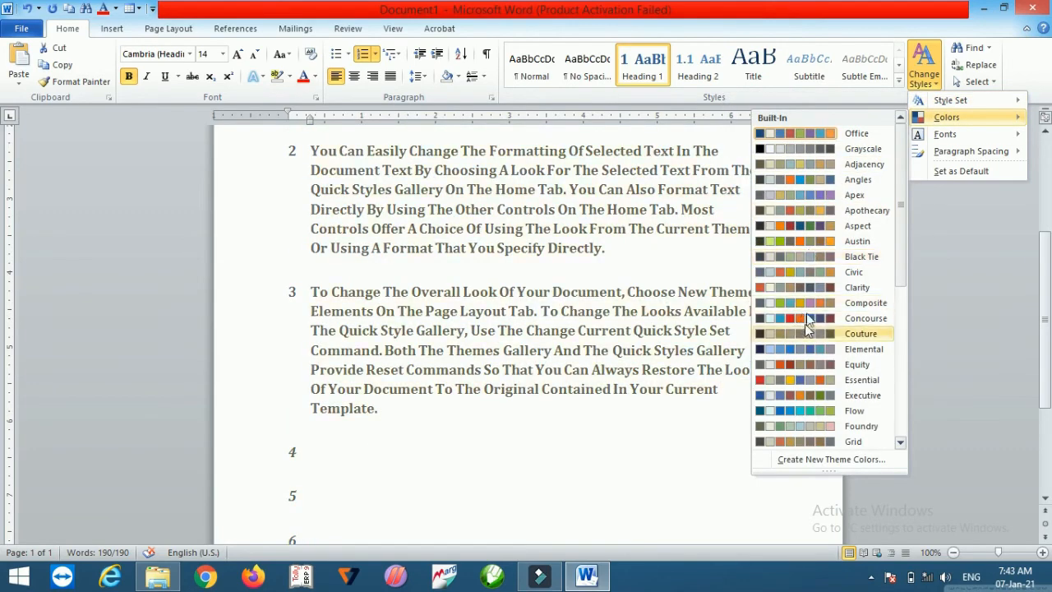
mouse_move(938, 145)
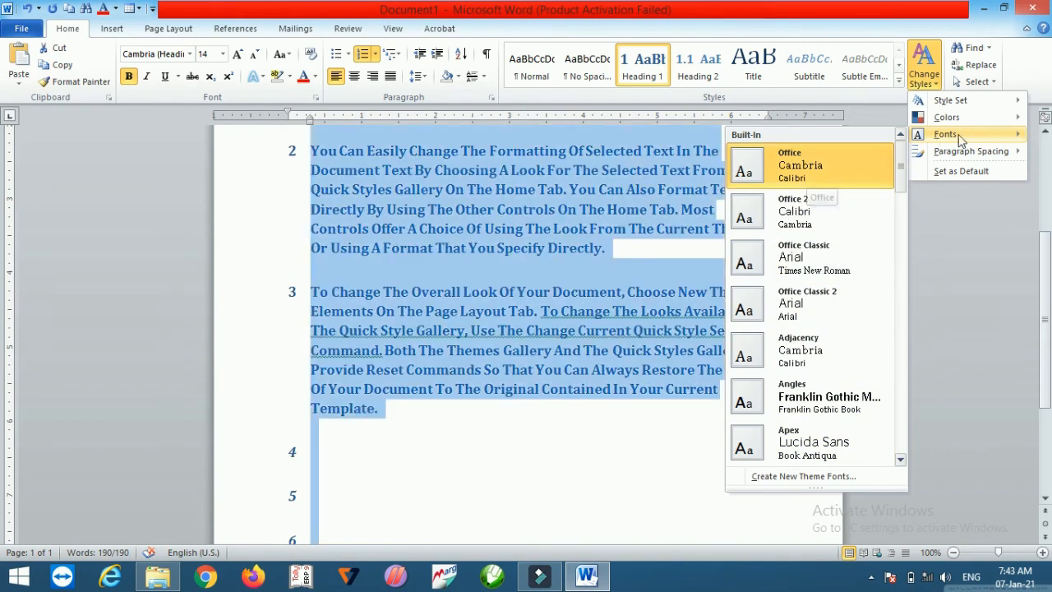
mouse_move(971, 152)
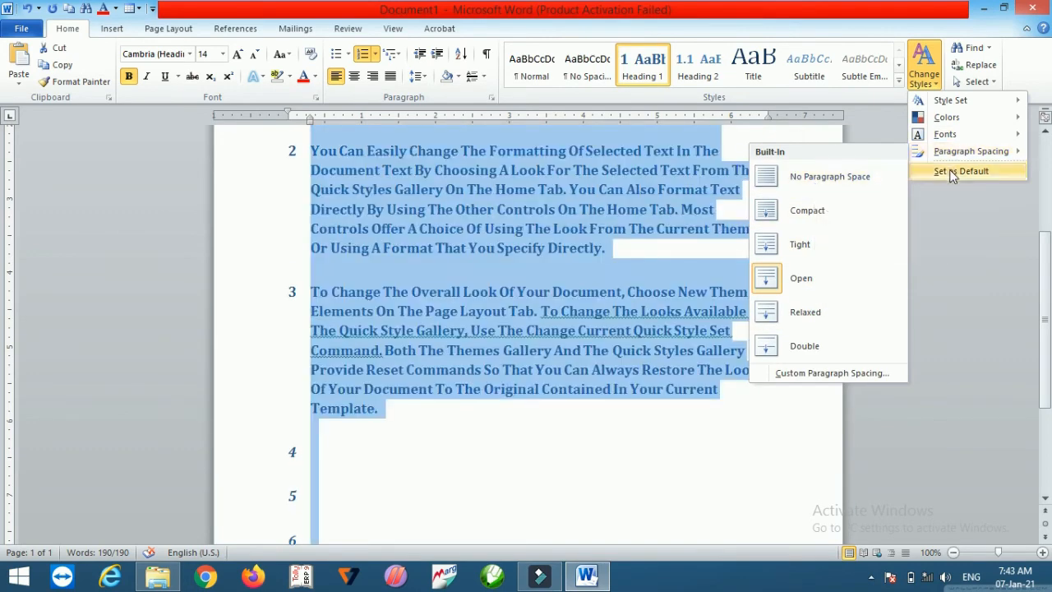
click(952, 172)
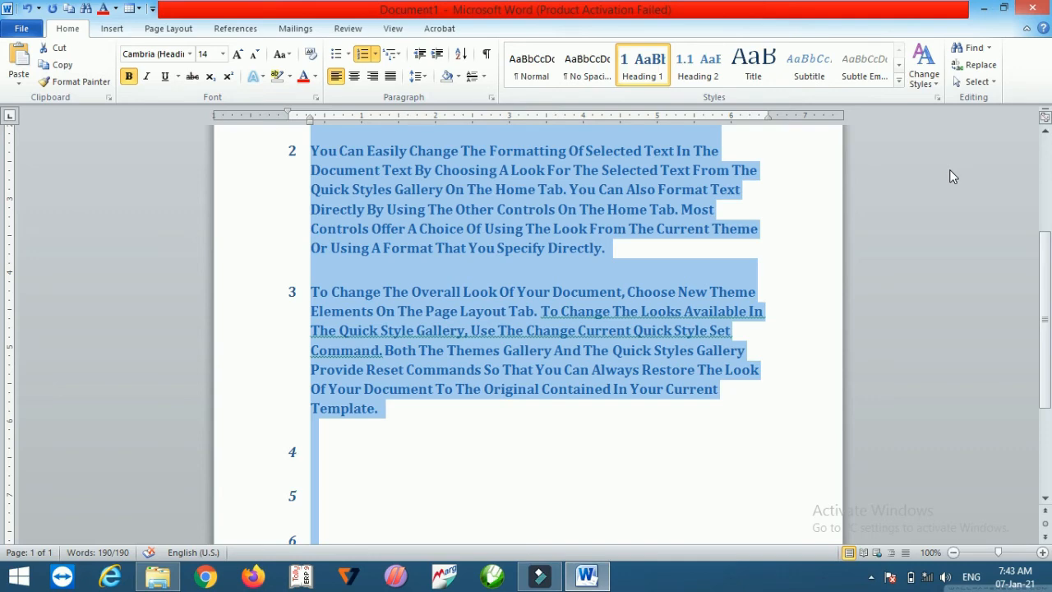
Step: Search the document for "your" in the Navigation pane, review the matches, then close the pane
click(972, 47)
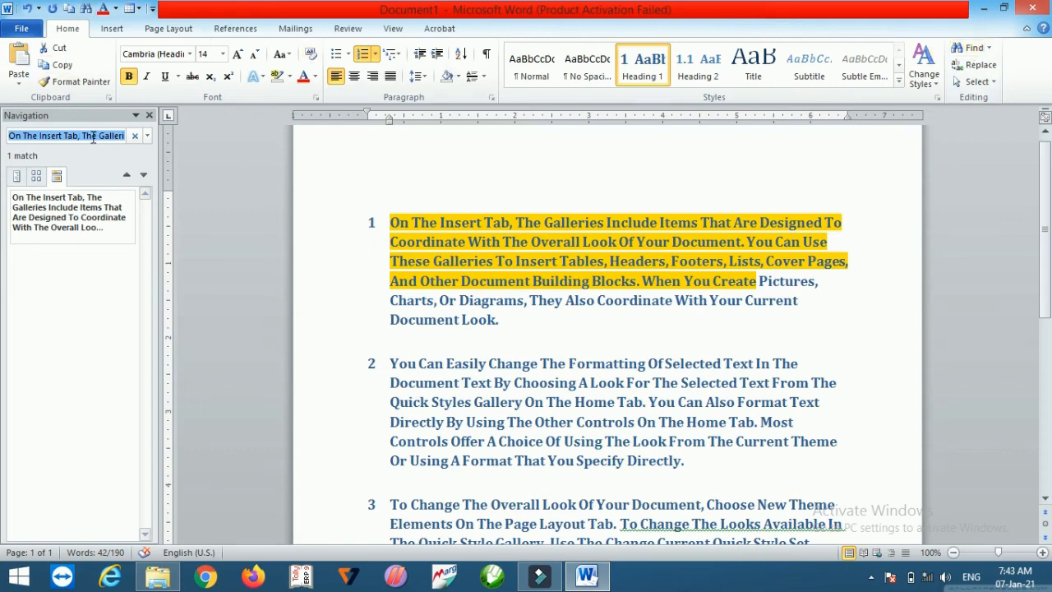
key(BackSpace)
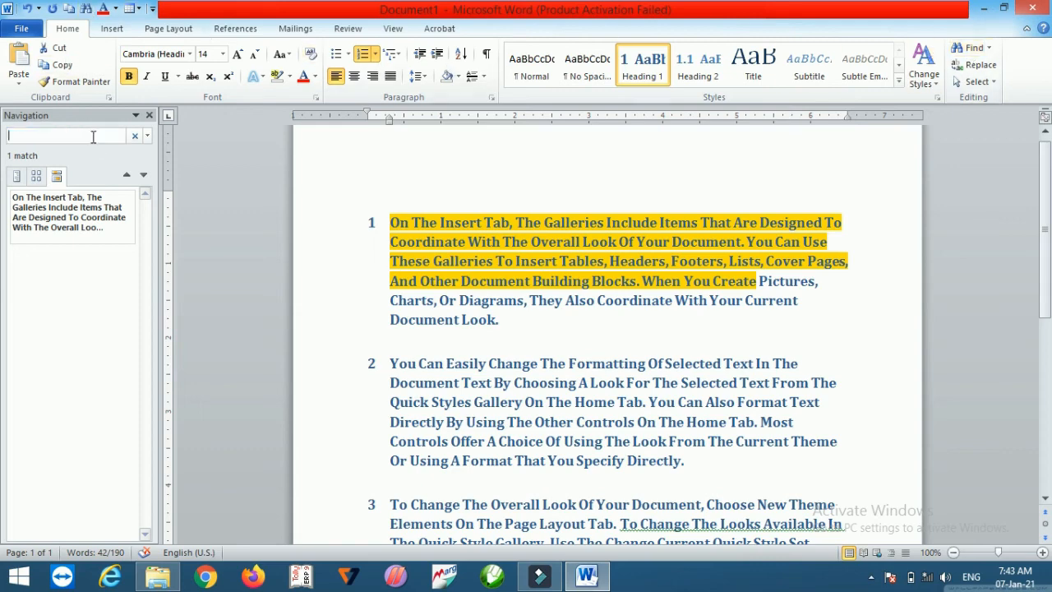
key(ctrl+a)
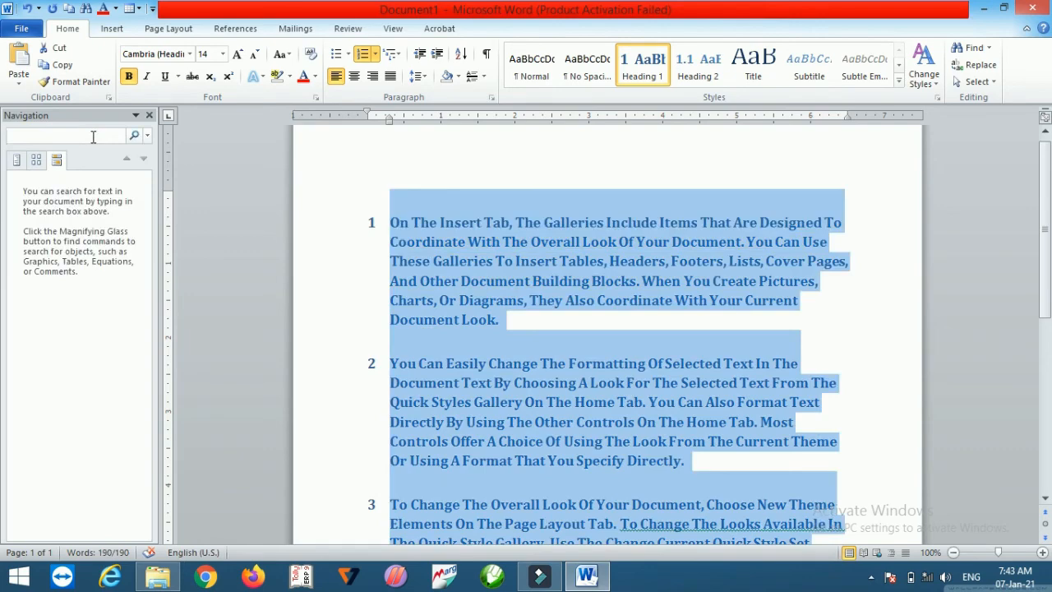
text(your)
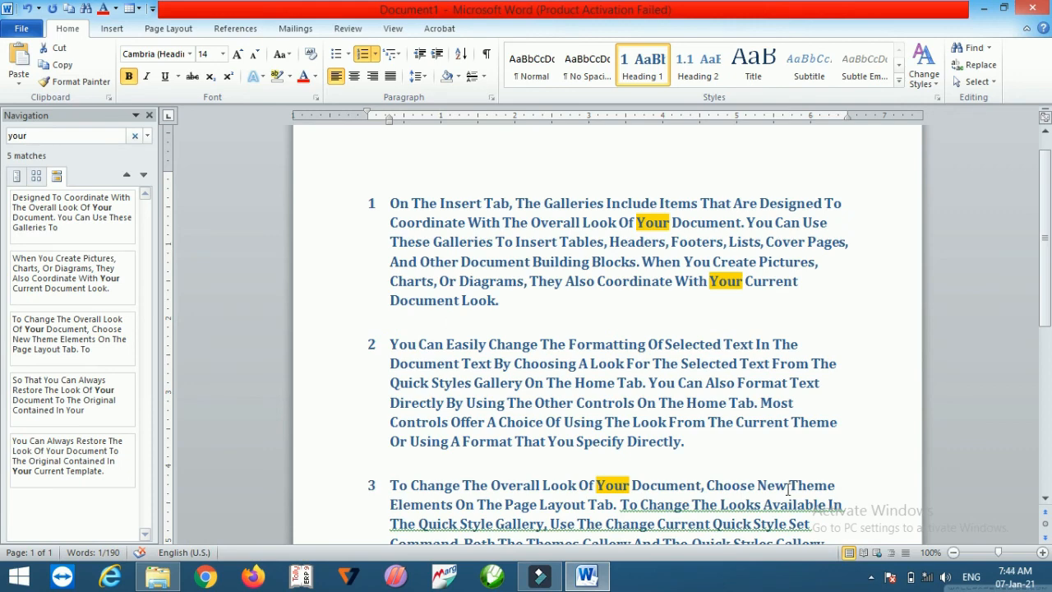
click(1046, 497)
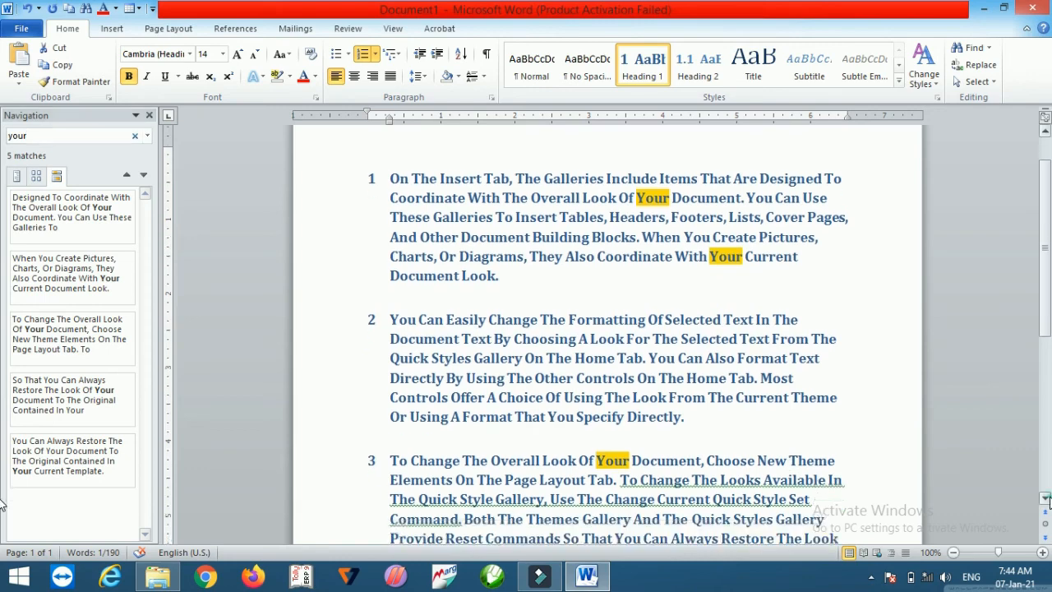
click(1046, 498)
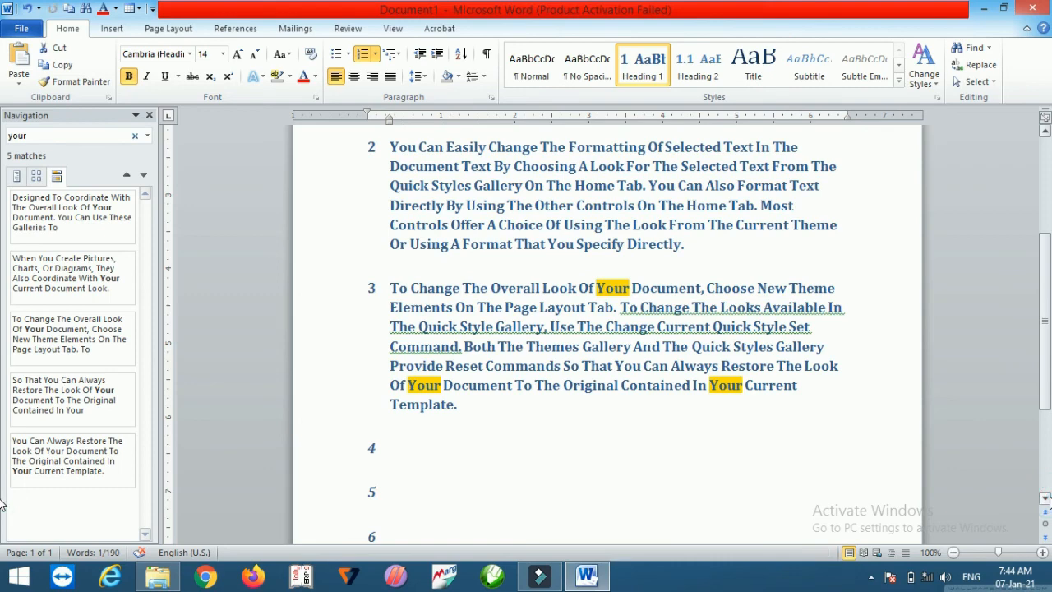
click(149, 116)
Step: Replace all occurrences of "your" with "capper" throughout the document and close the Find and Replace dialog
key(ctrl+a)
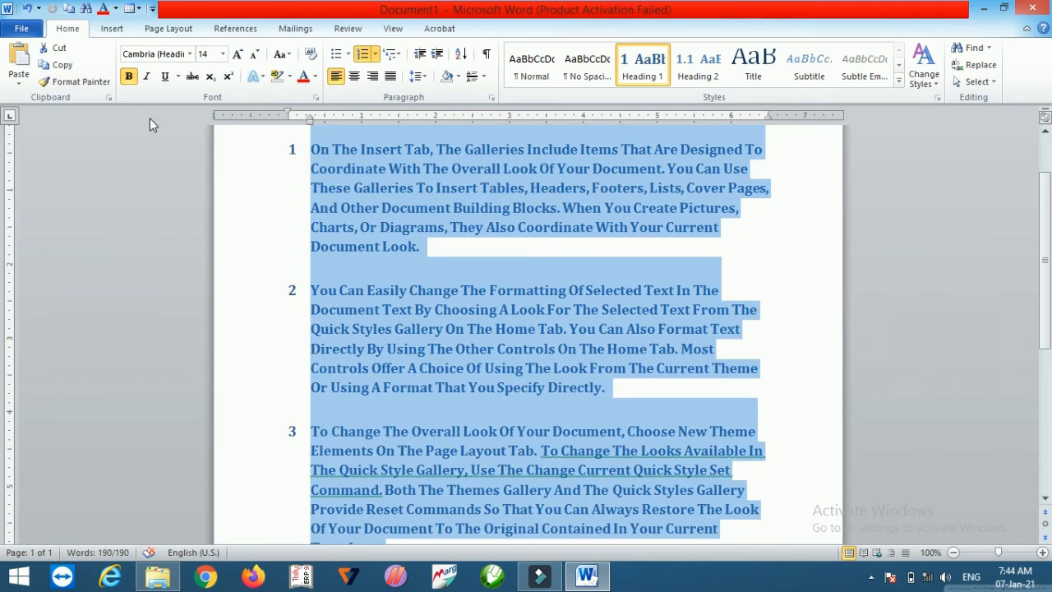
click(980, 73)
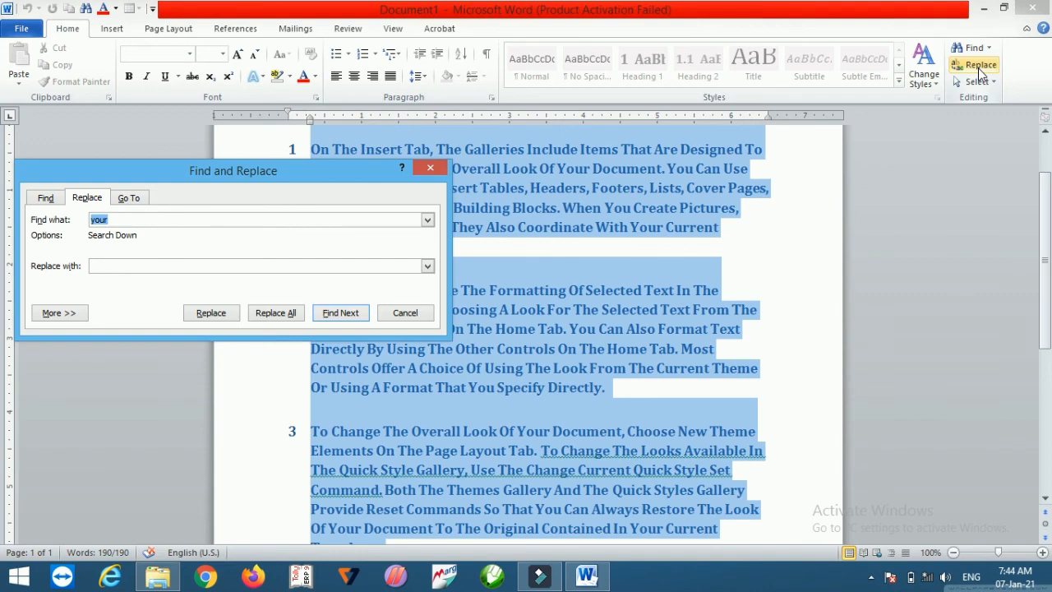
click(231, 267)
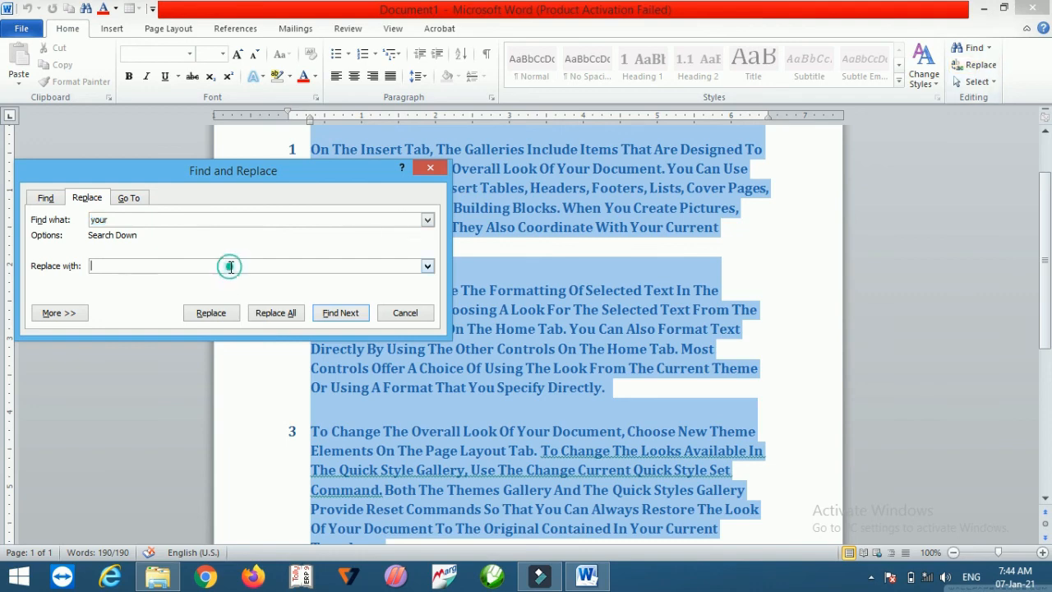
text(capper)
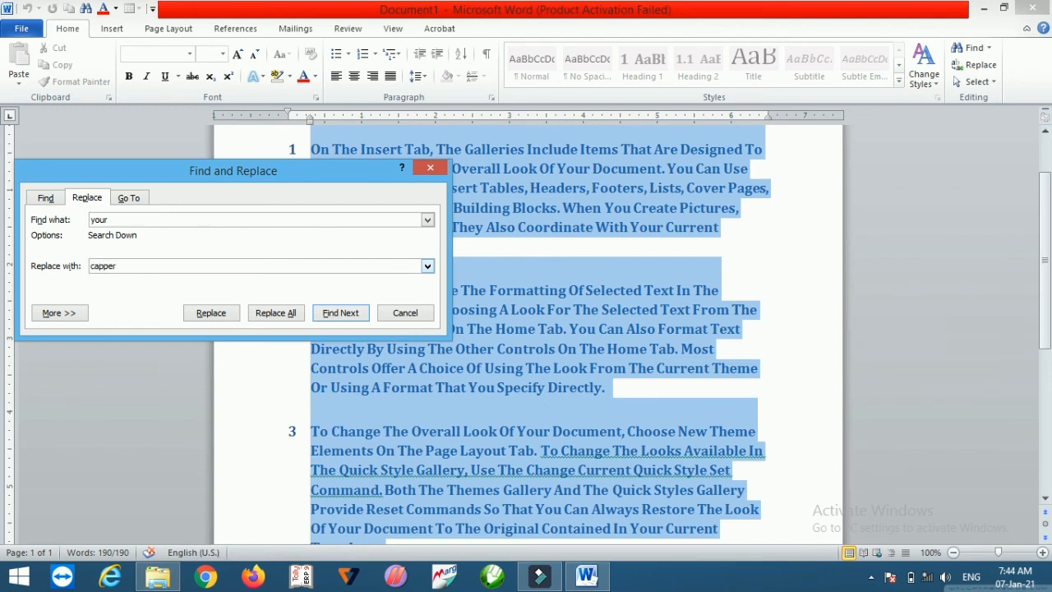
click(267, 314)
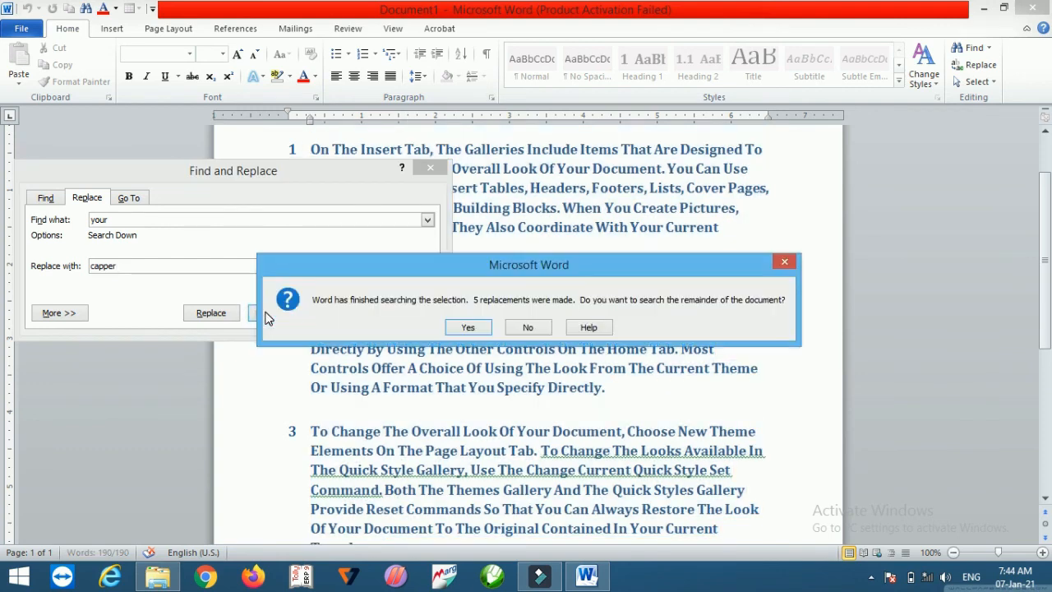
click(464, 327)
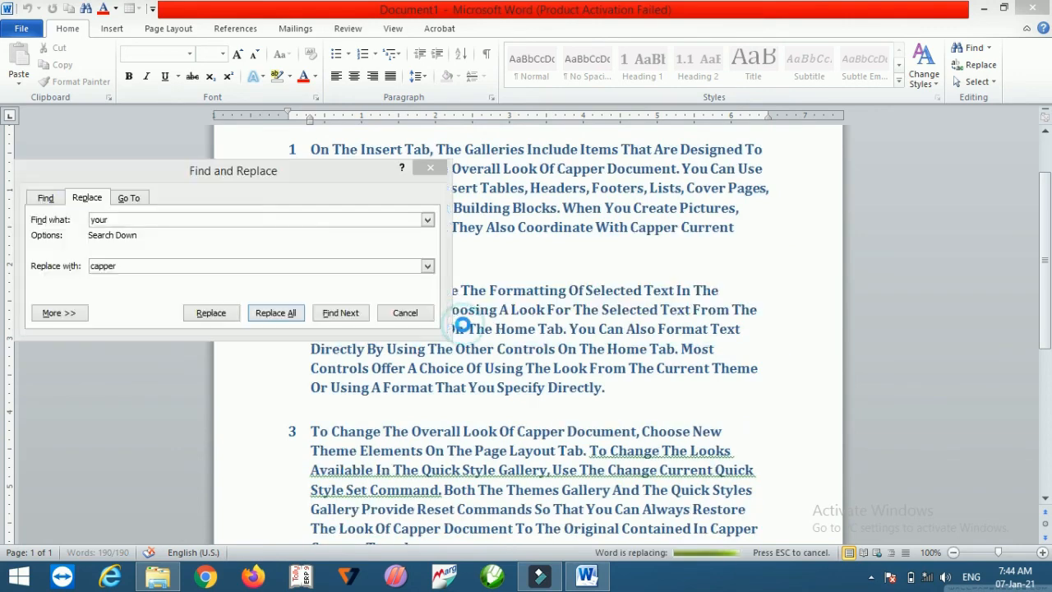
click(497, 328)
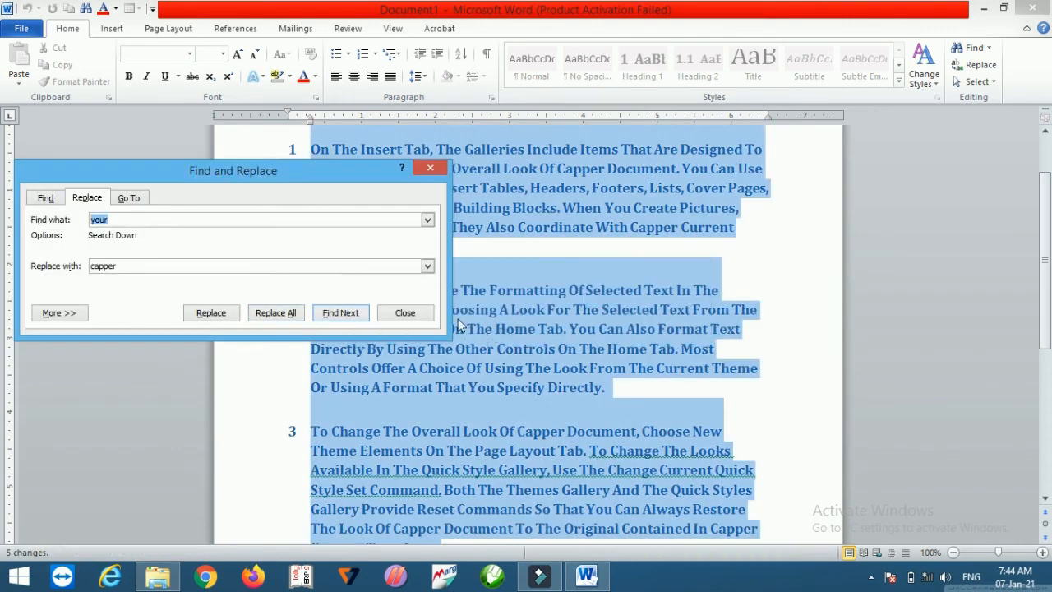
click(423, 314)
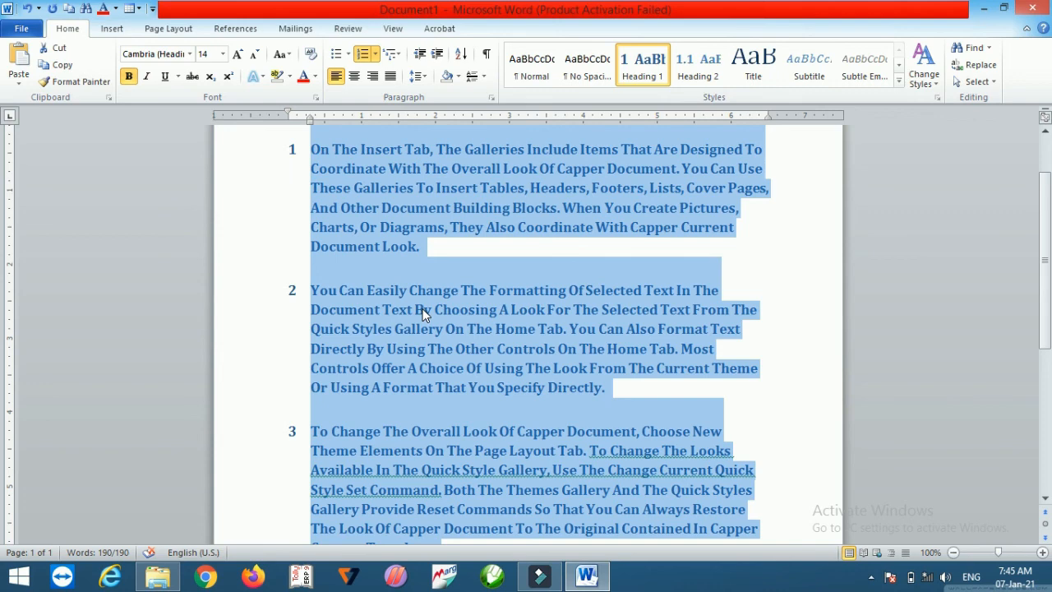
Step: Deselect the text, then select all text in the document with Select All
click(600, 253)
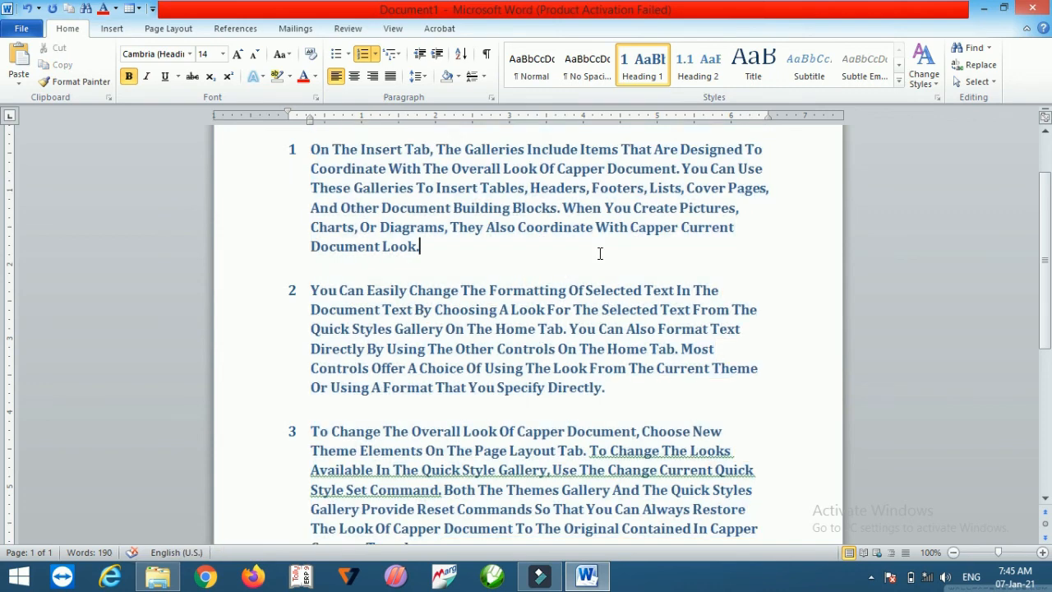
click(982, 81)
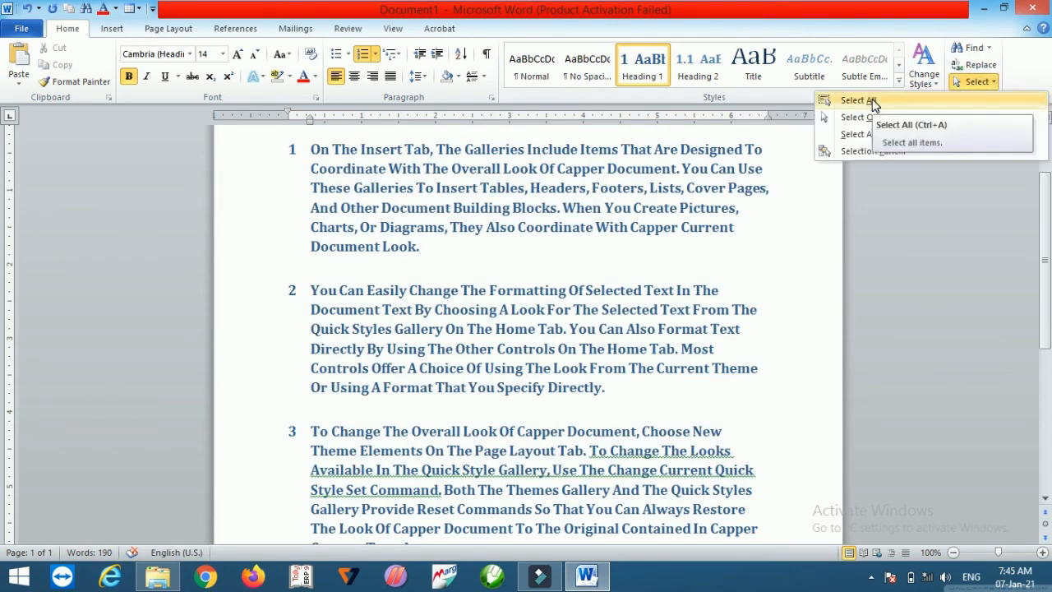
click(859, 99)
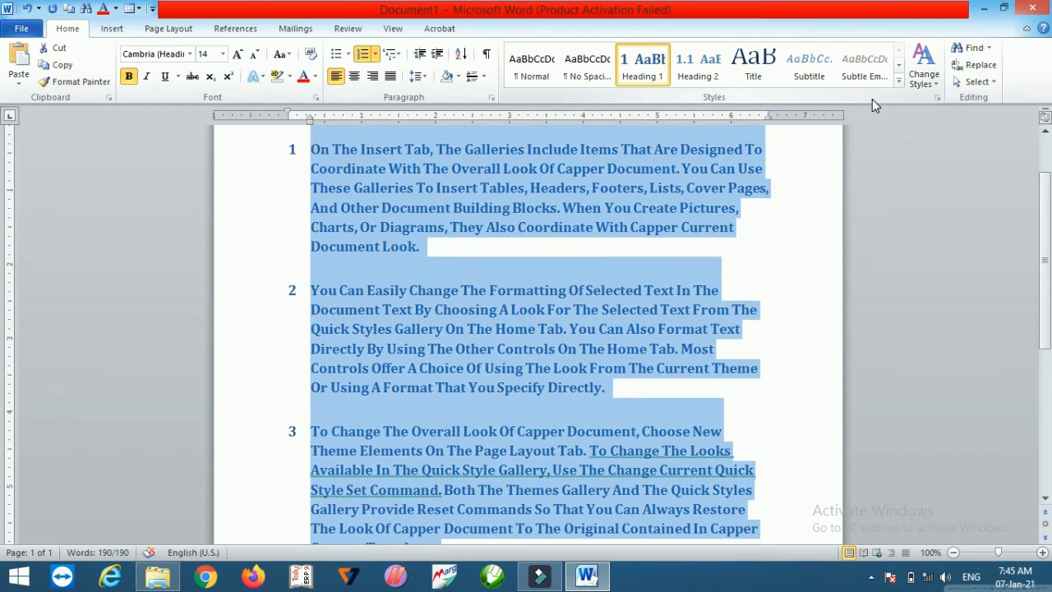
Step: Switch the Select Objects mode on and off again, then place the cursor in the text to deselect
click(972, 81)
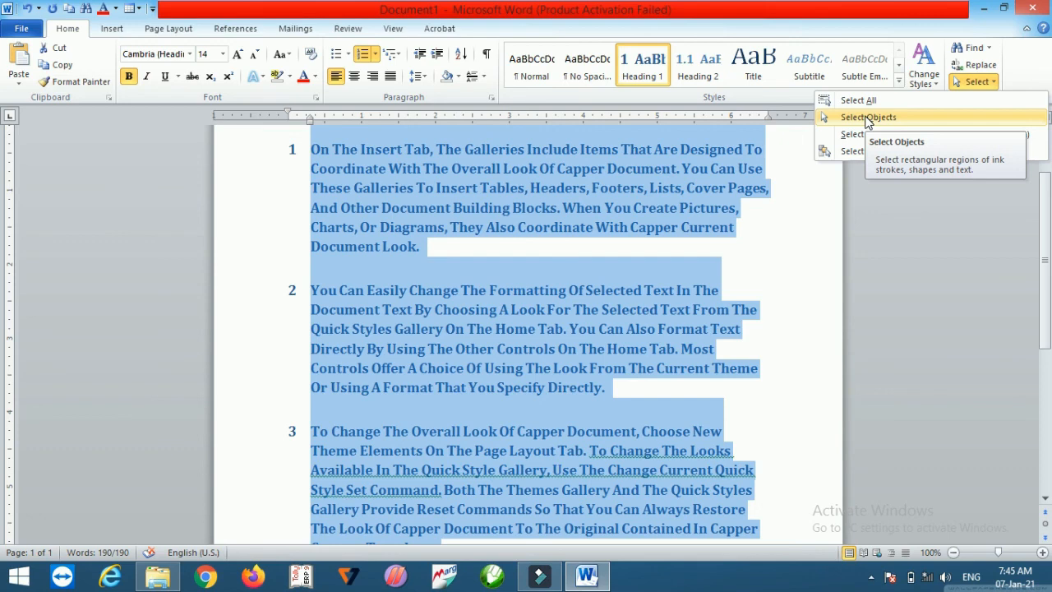
click(867, 117)
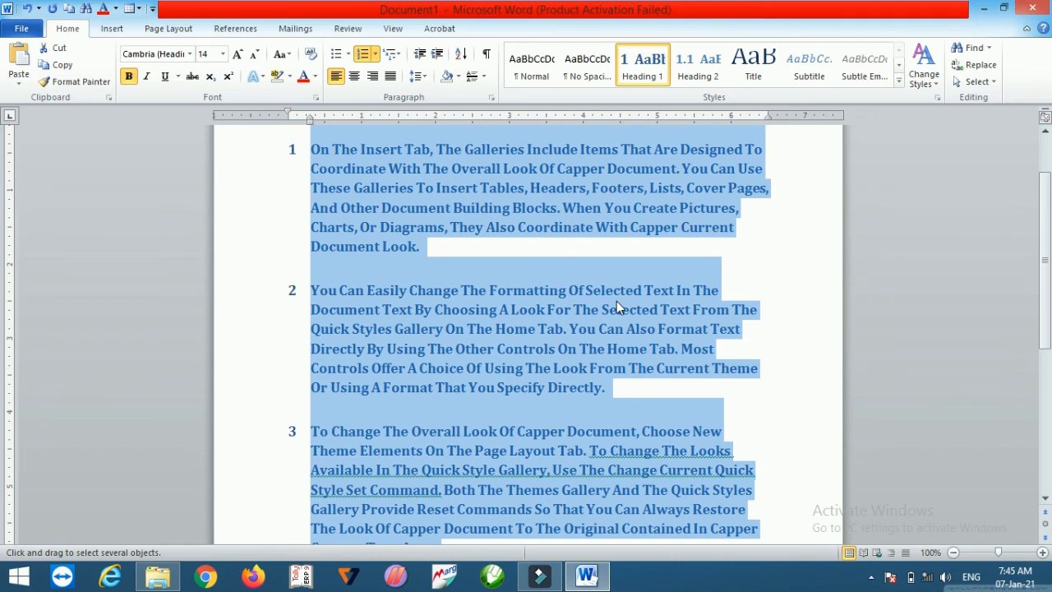
click(962, 82)
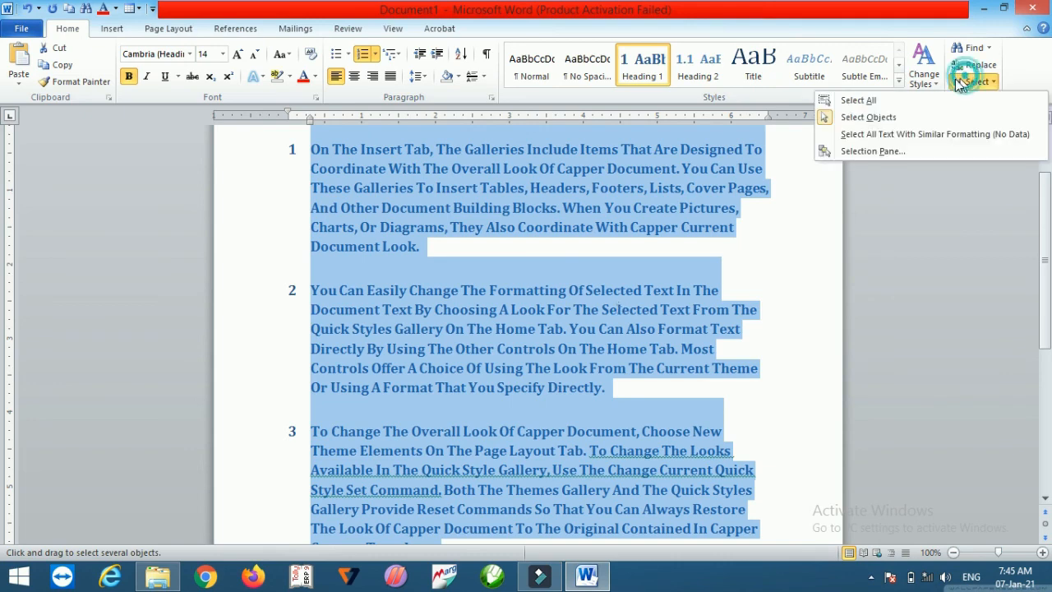
click(868, 117)
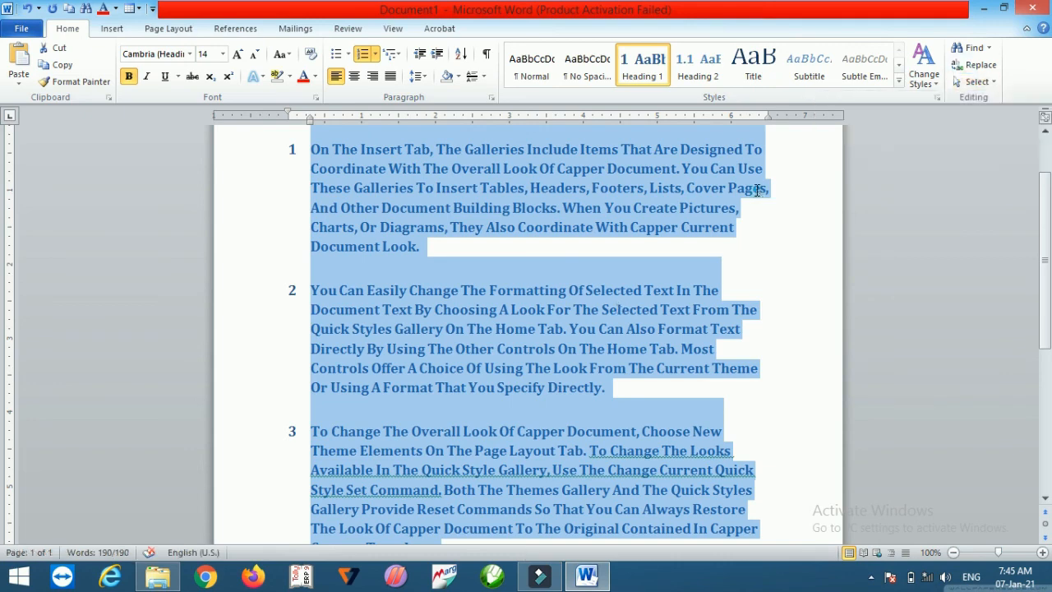
click(757, 190)
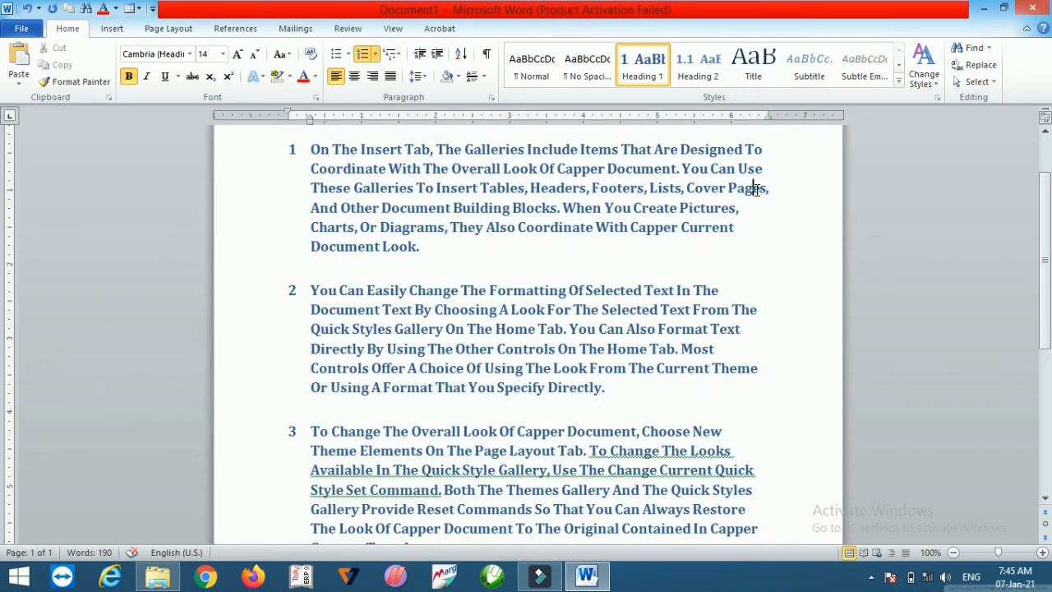
Step: Select all the document text and open the Select options, then dismiss them
key(ctrl+a)
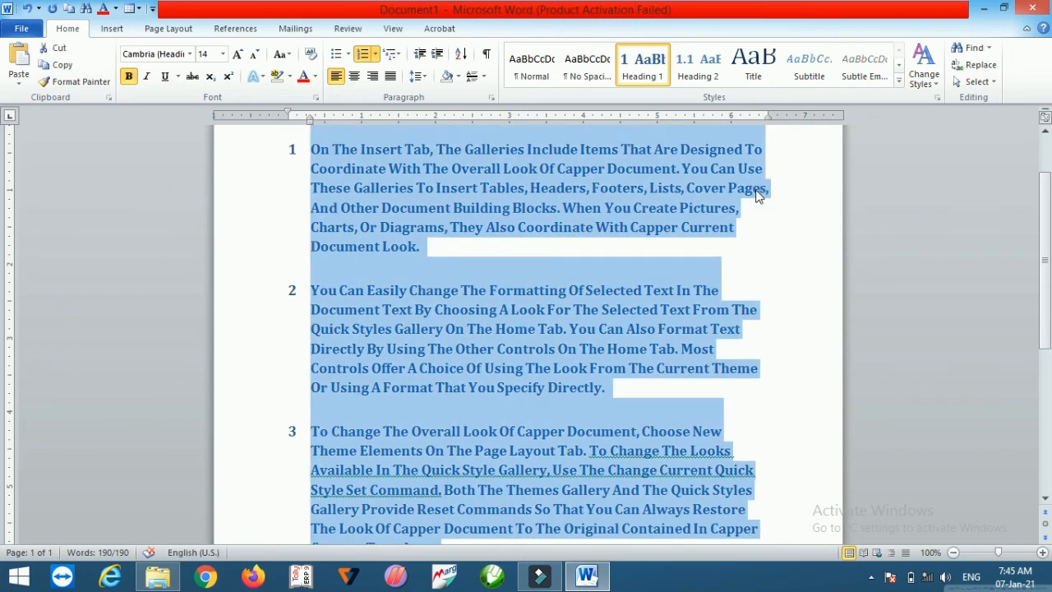
click(978, 81)
click(771, 280)
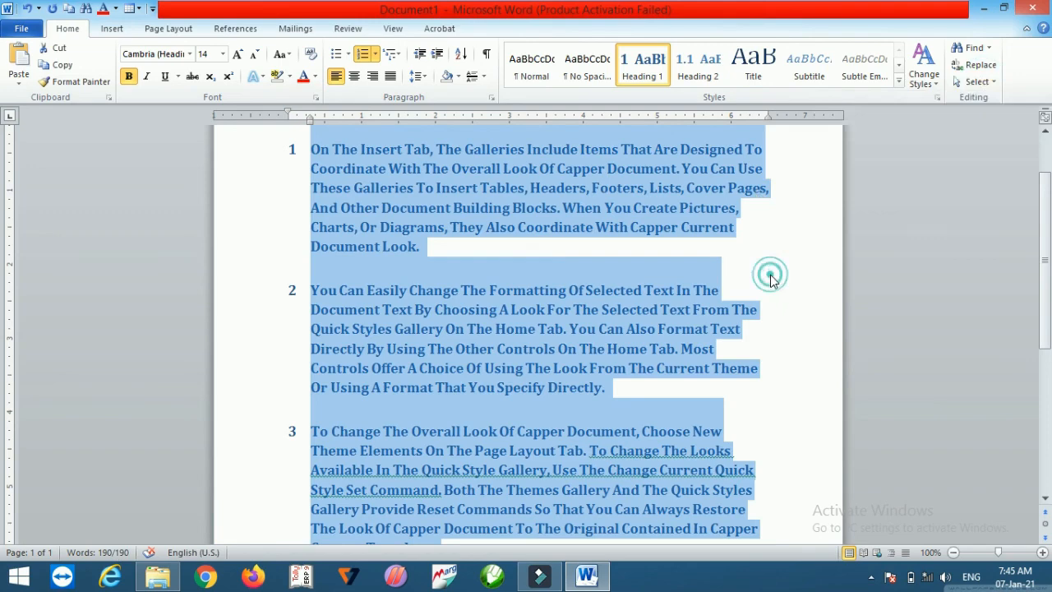
Step: Place the cursor after the first paragraph and select all text with similar formatting
click(806, 243)
click(979, 81)
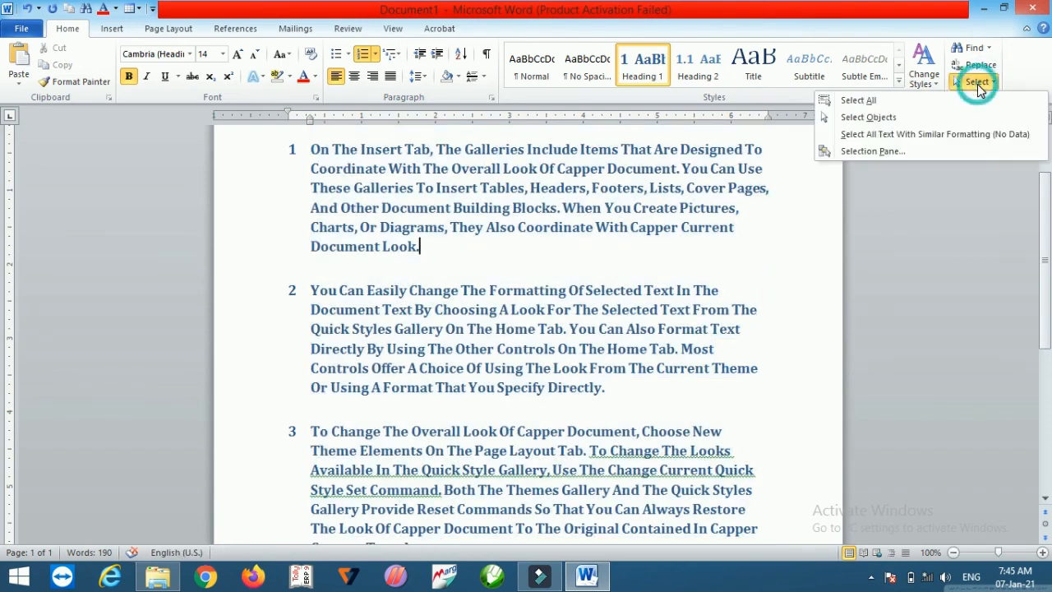
click(903, 135)
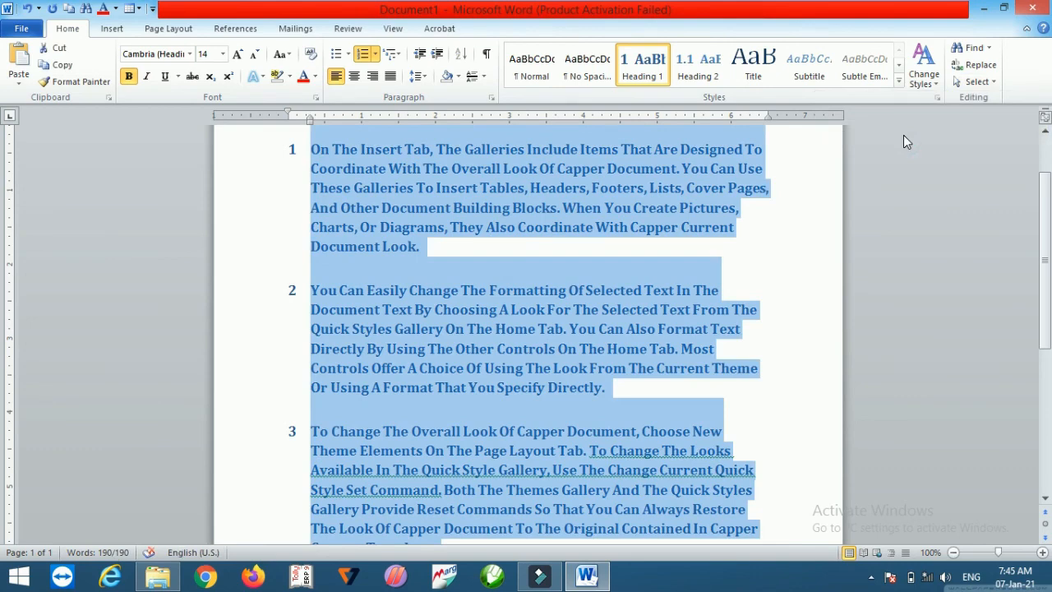
Step: Open the Select options to view the Selection Pane entry, then dismiss the list
click(978, 81)
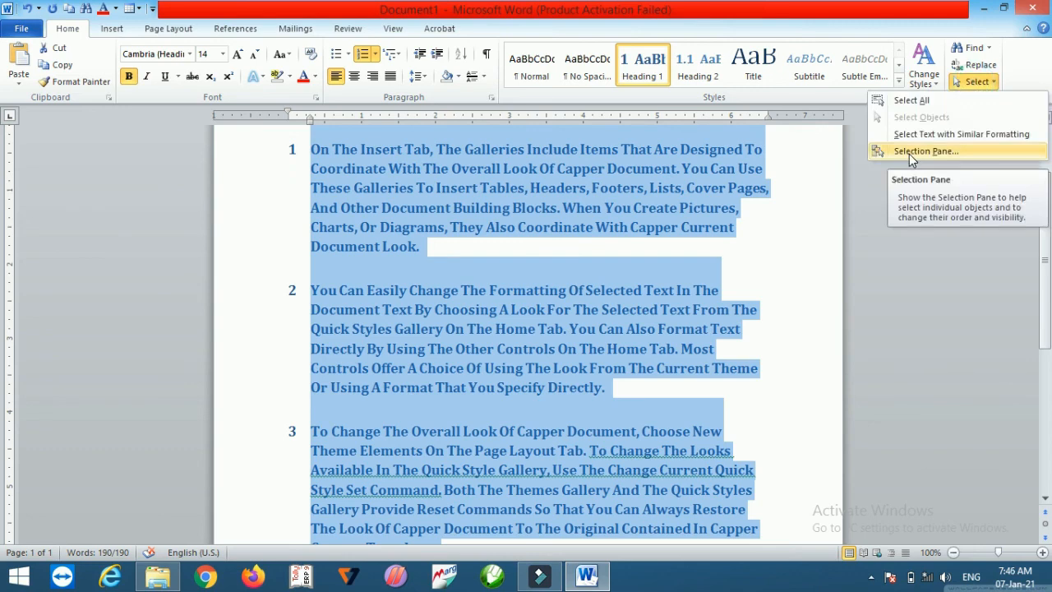
click(554, 246)
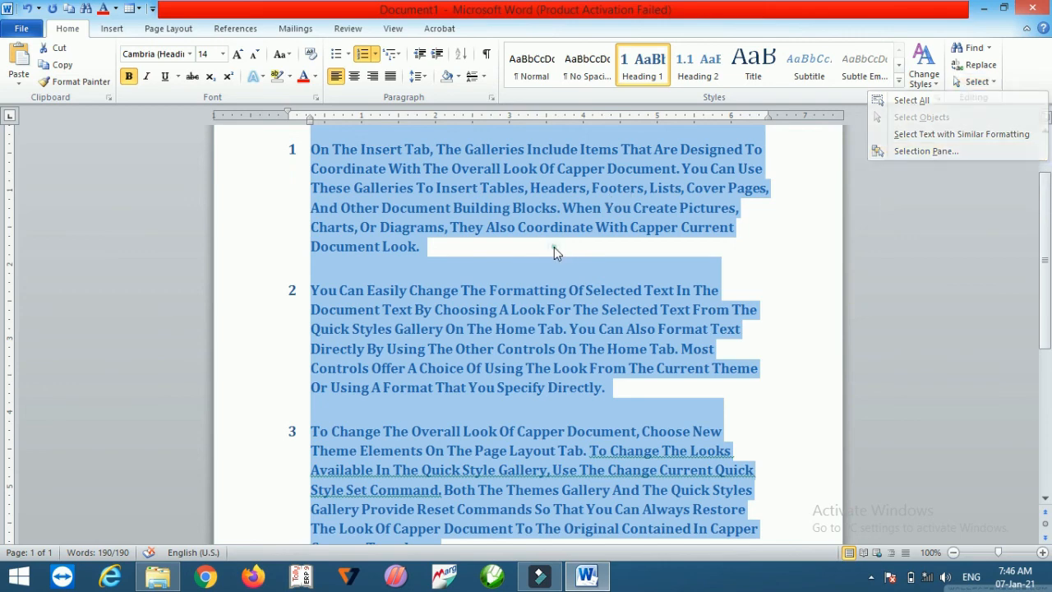